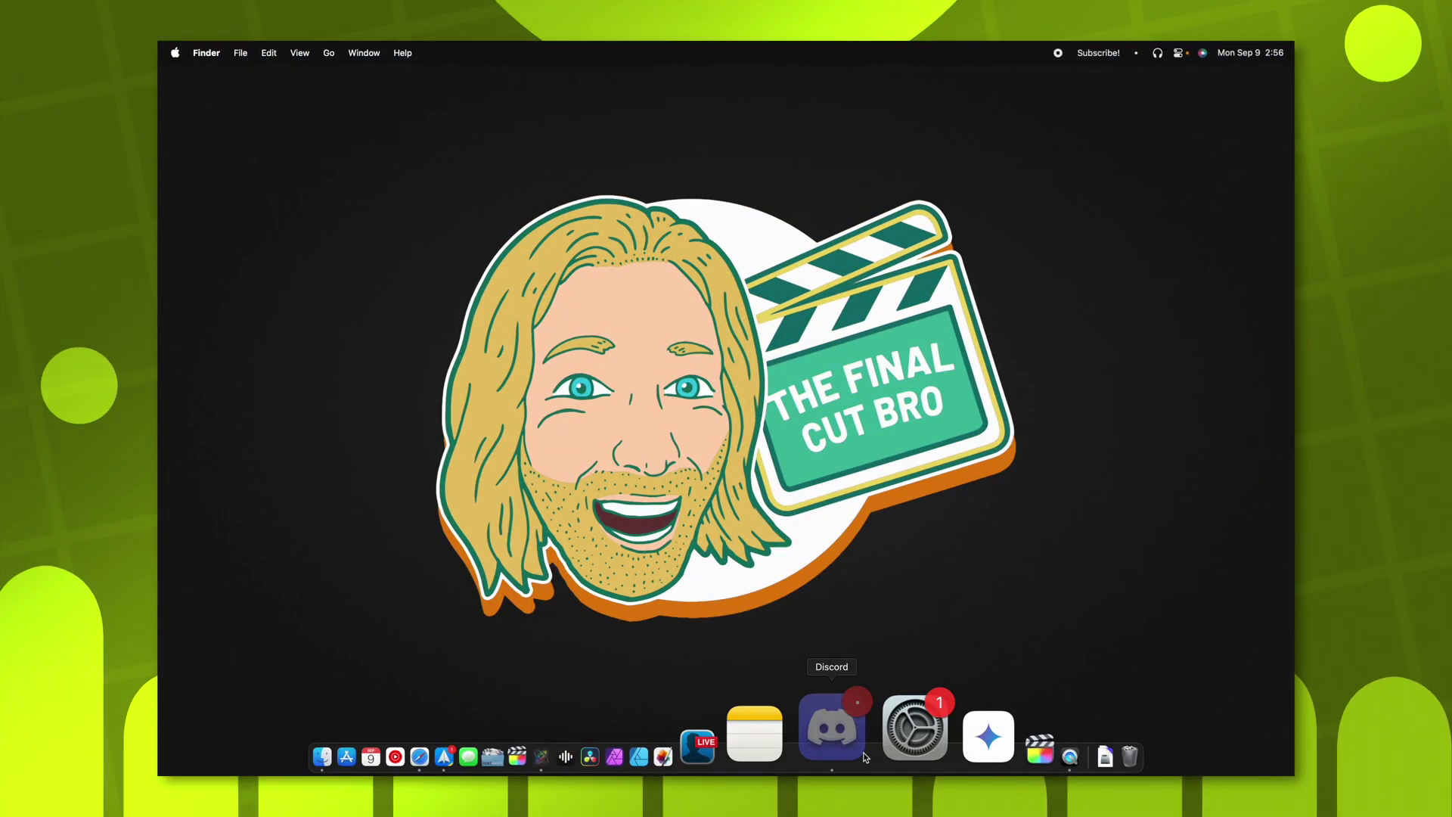
- Create a new 4K Ultra HD, 59.94 fps Final Cut Title project with a 31-second duration
click(675, 735)
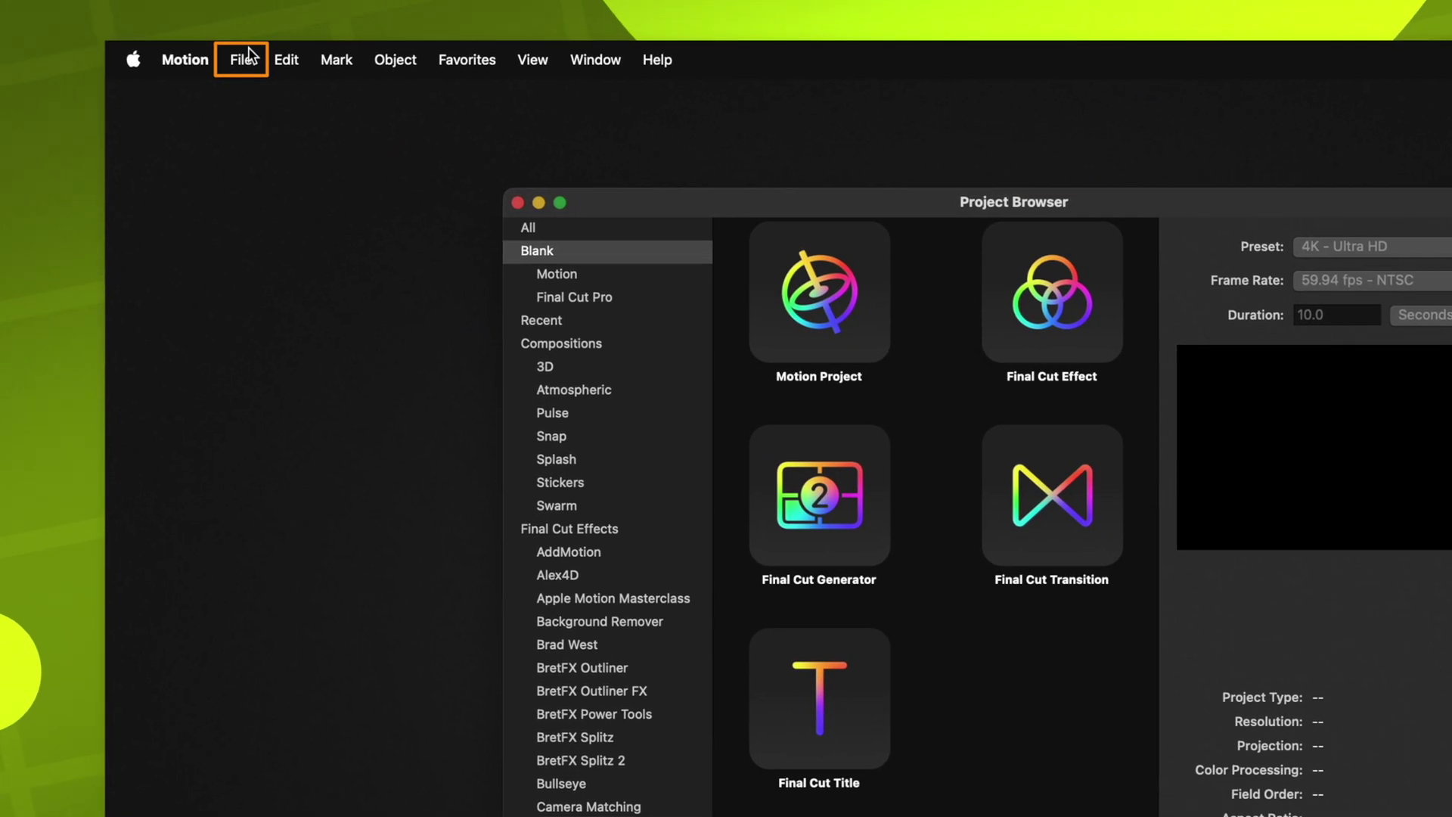
click(246, 60)
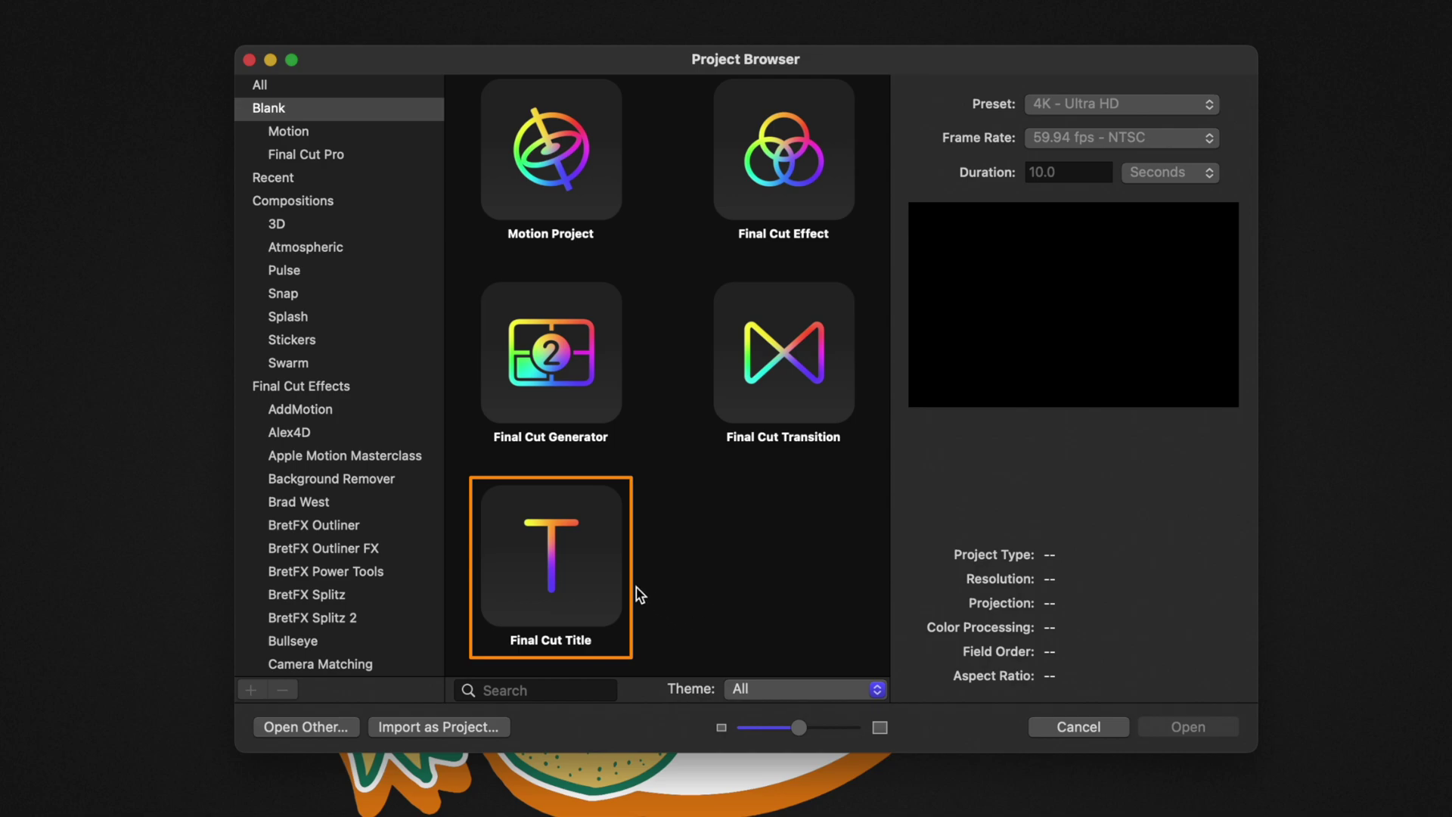
click(542, 542)
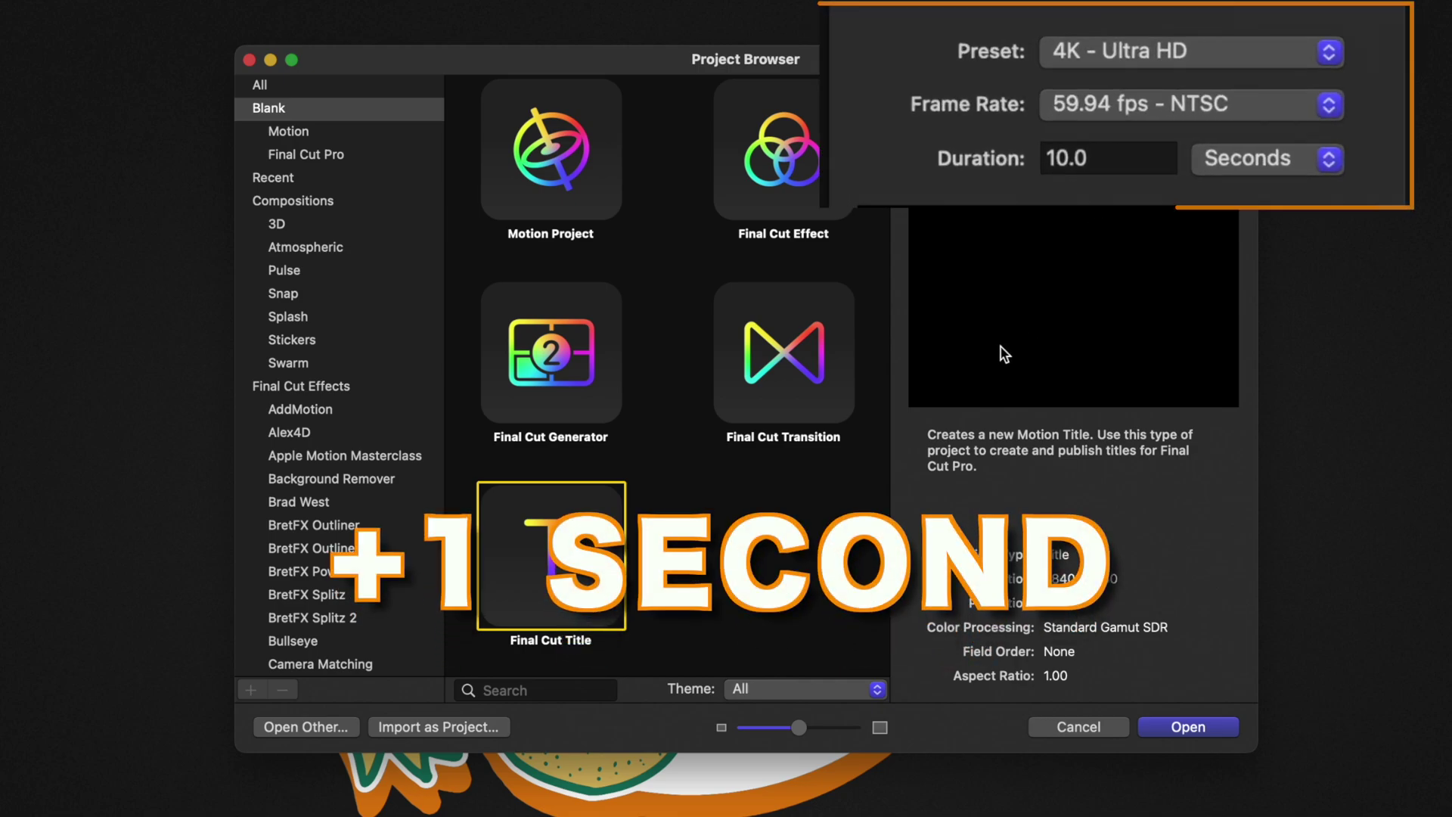
click(1012, 220)
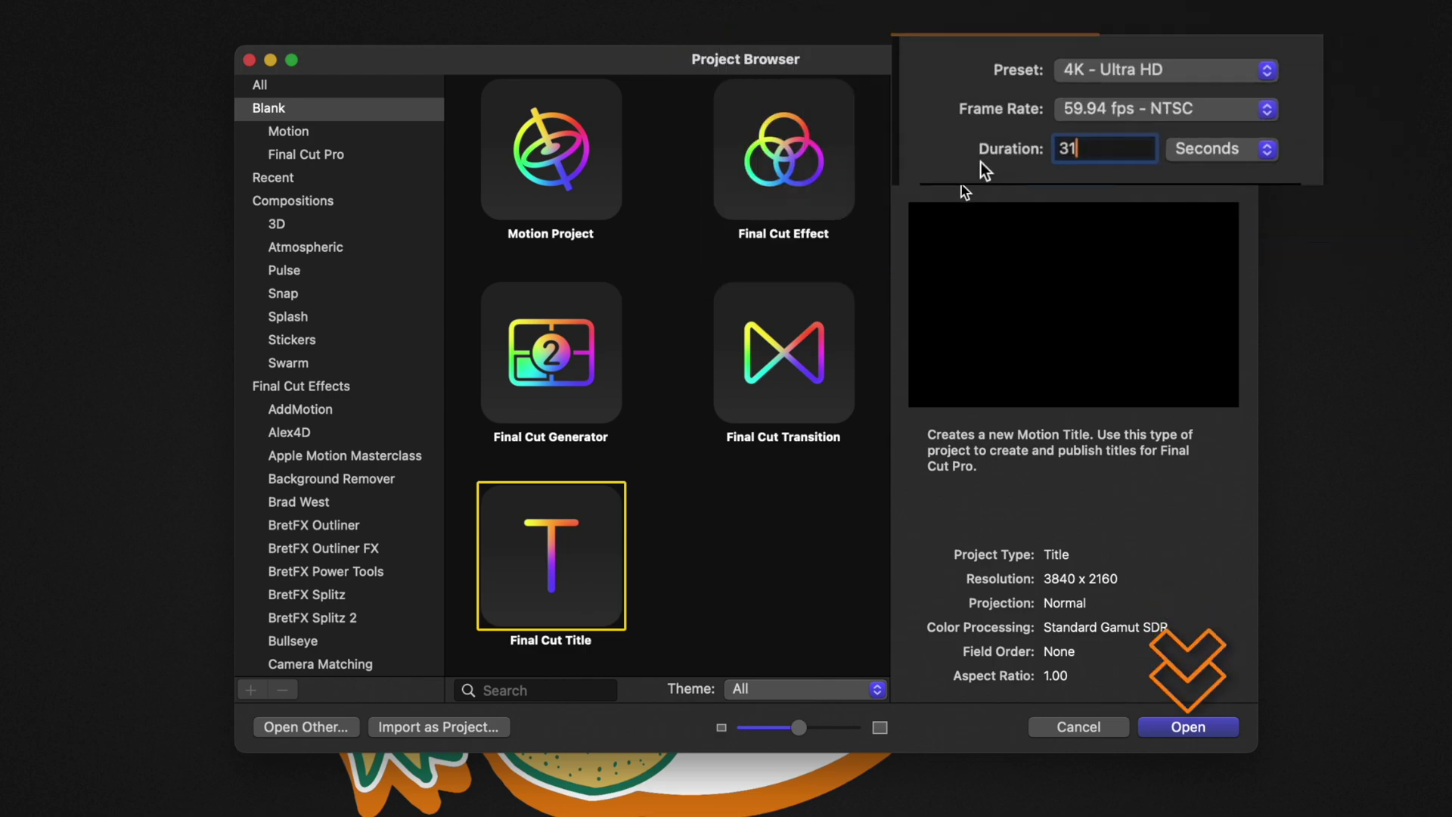
click(1189, 724)
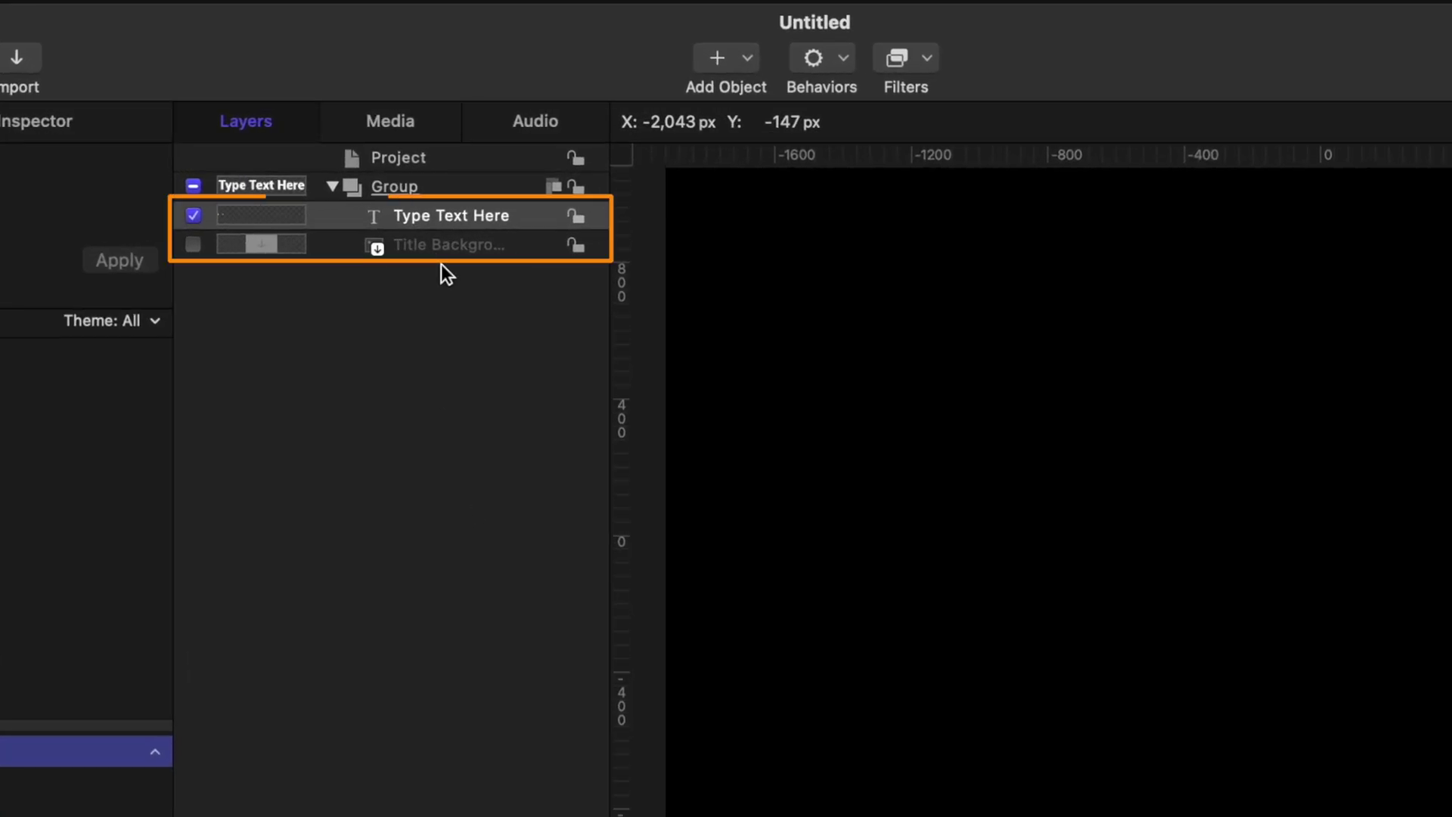
- Delete the Type Text Here and Title Background placeholder layers
click(448, 257)
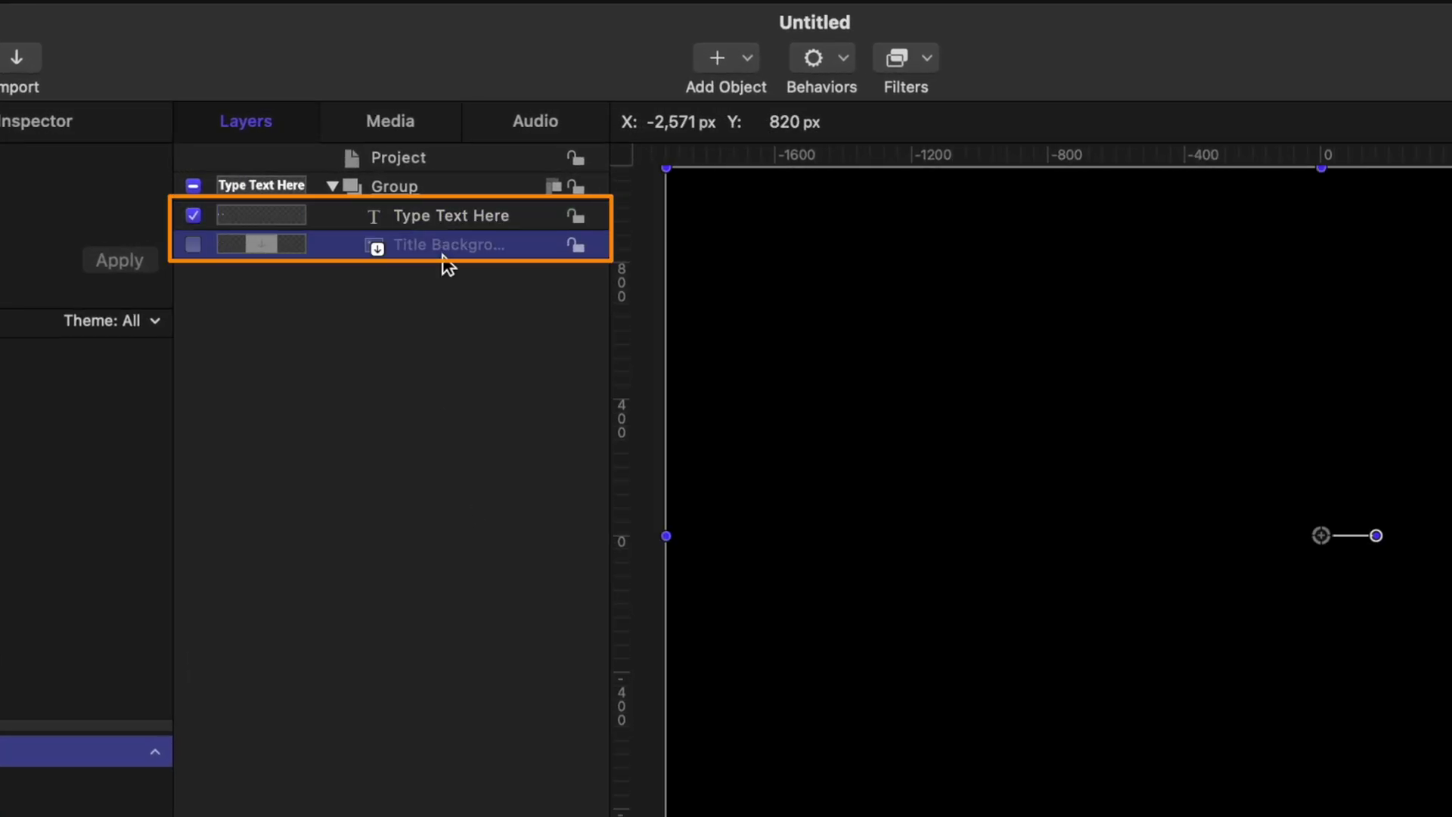
click(446, 220)
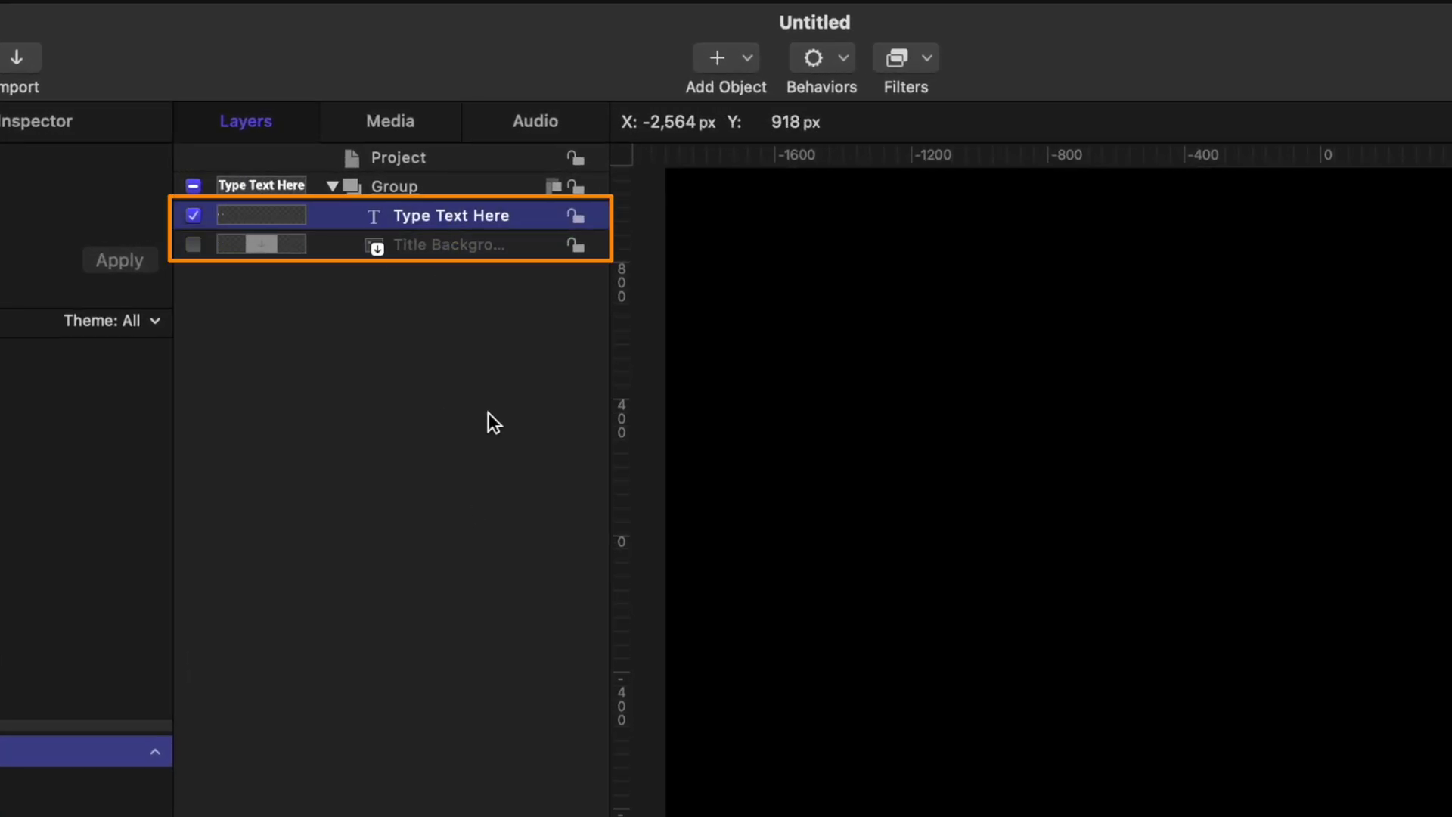
shift+click(446, 252)
key(Delete)
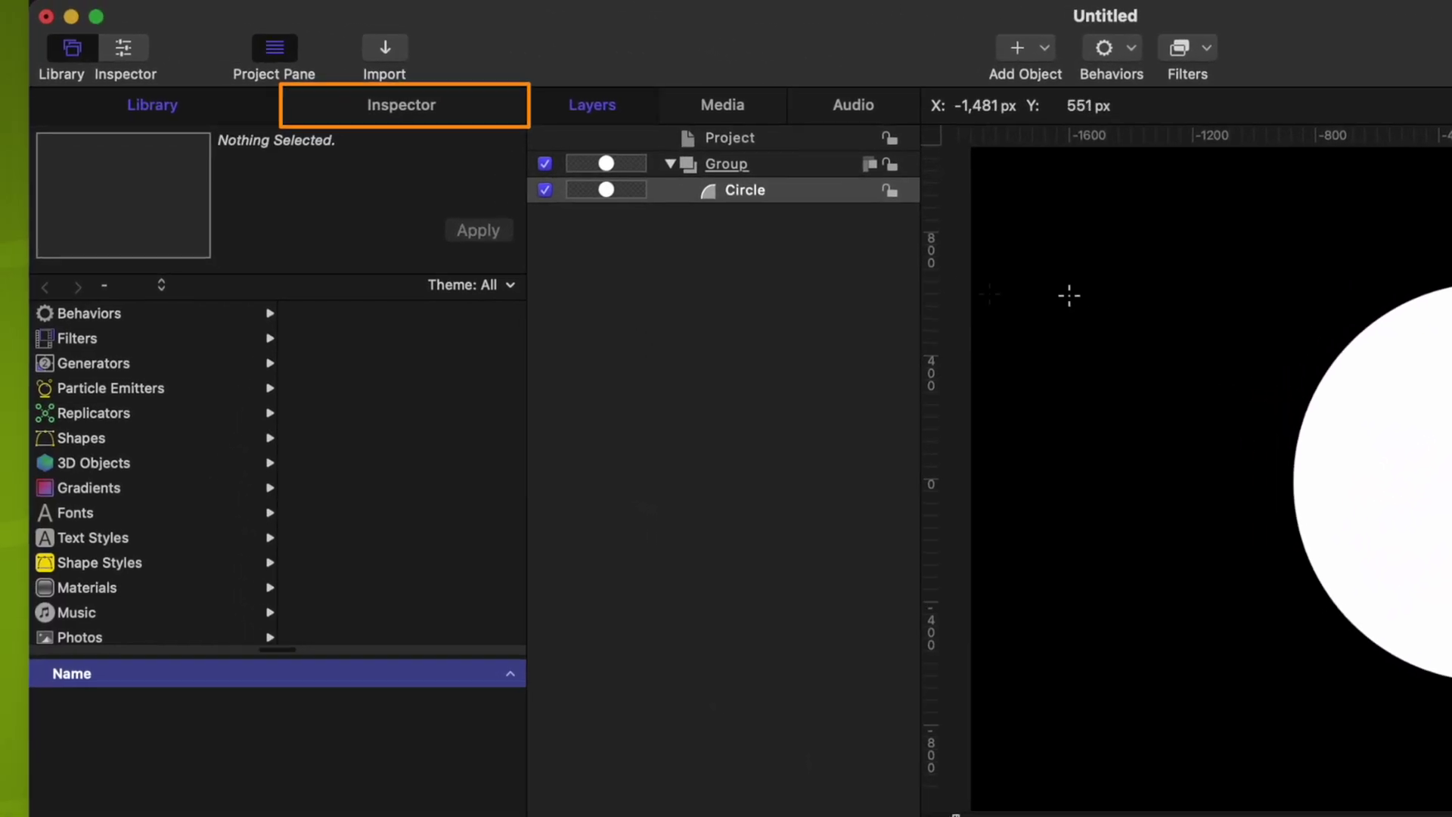
- Reset the Circle layer's Position to 0, 0 px in the Properties inspector
click(239, 93)
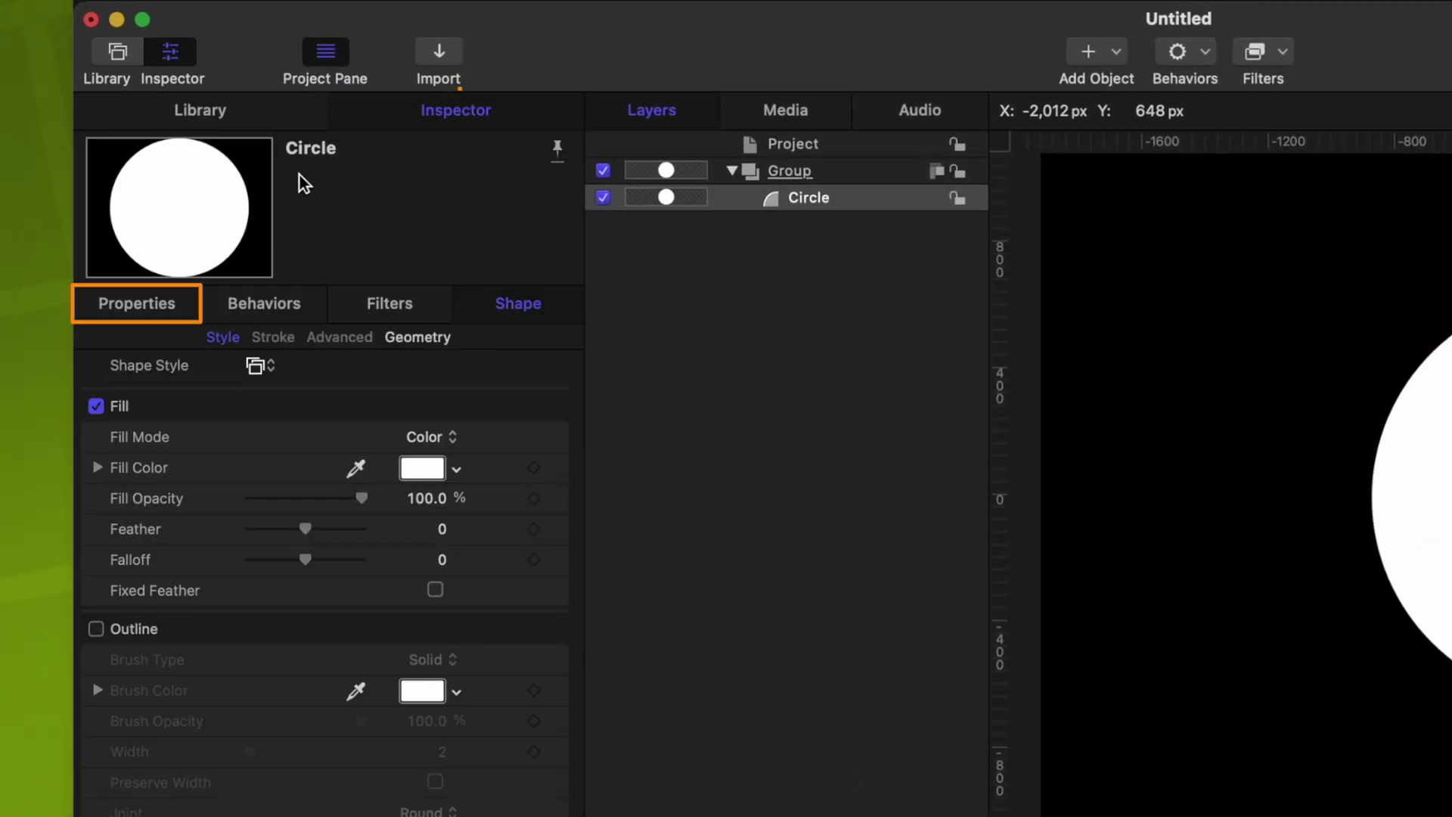
click(172, 301)
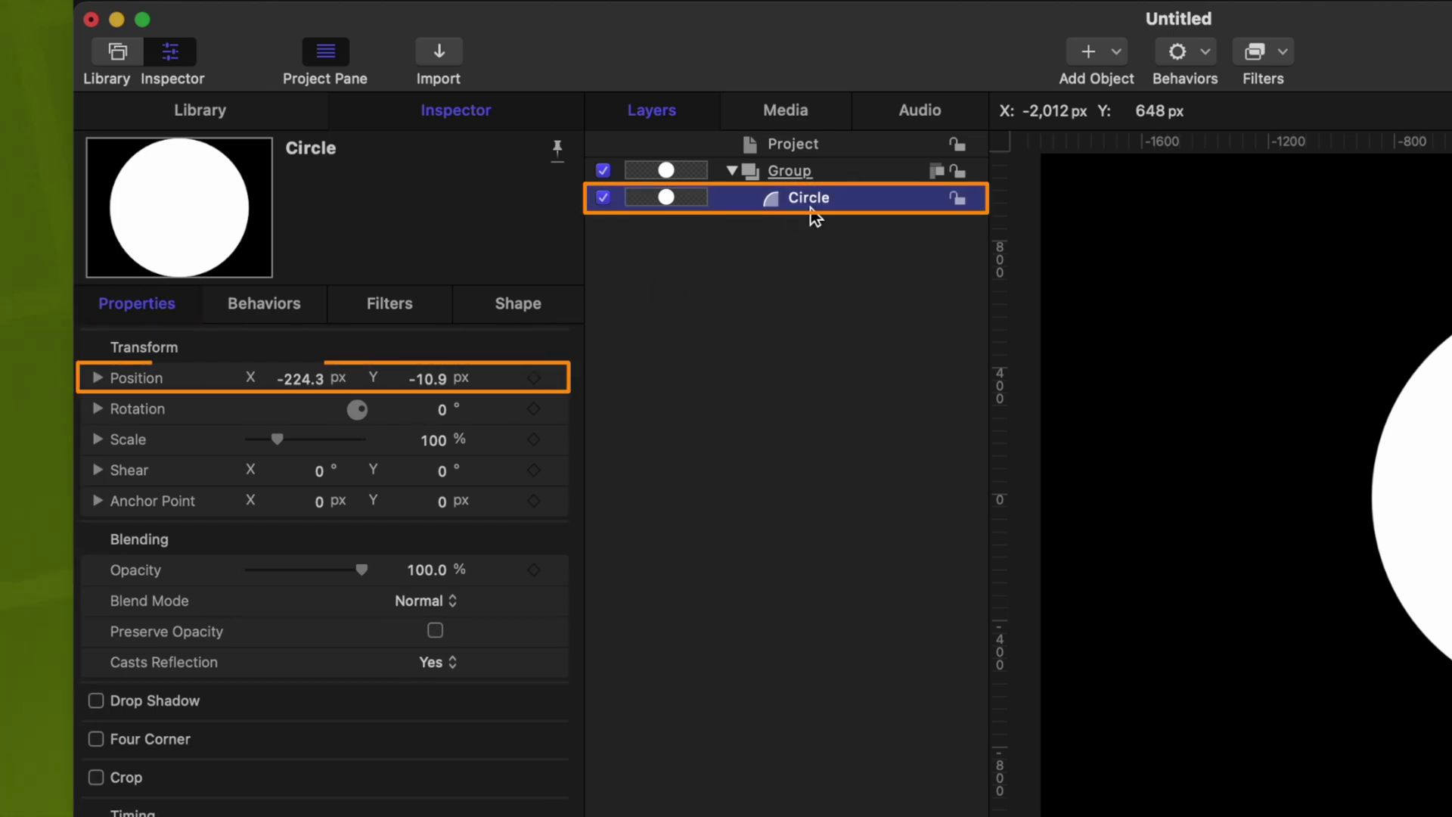
right_click(144, 380)
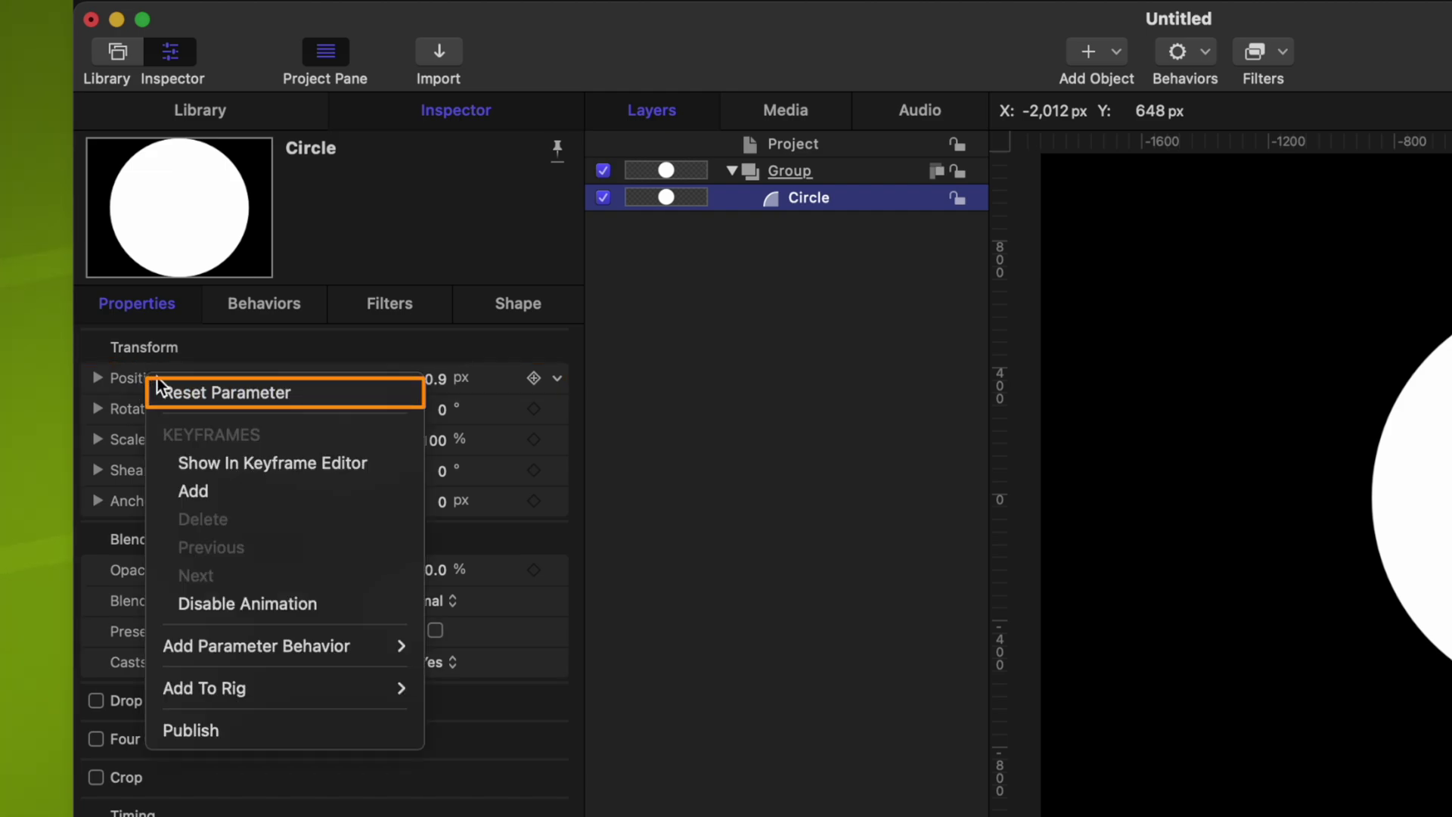
click(203, 395)
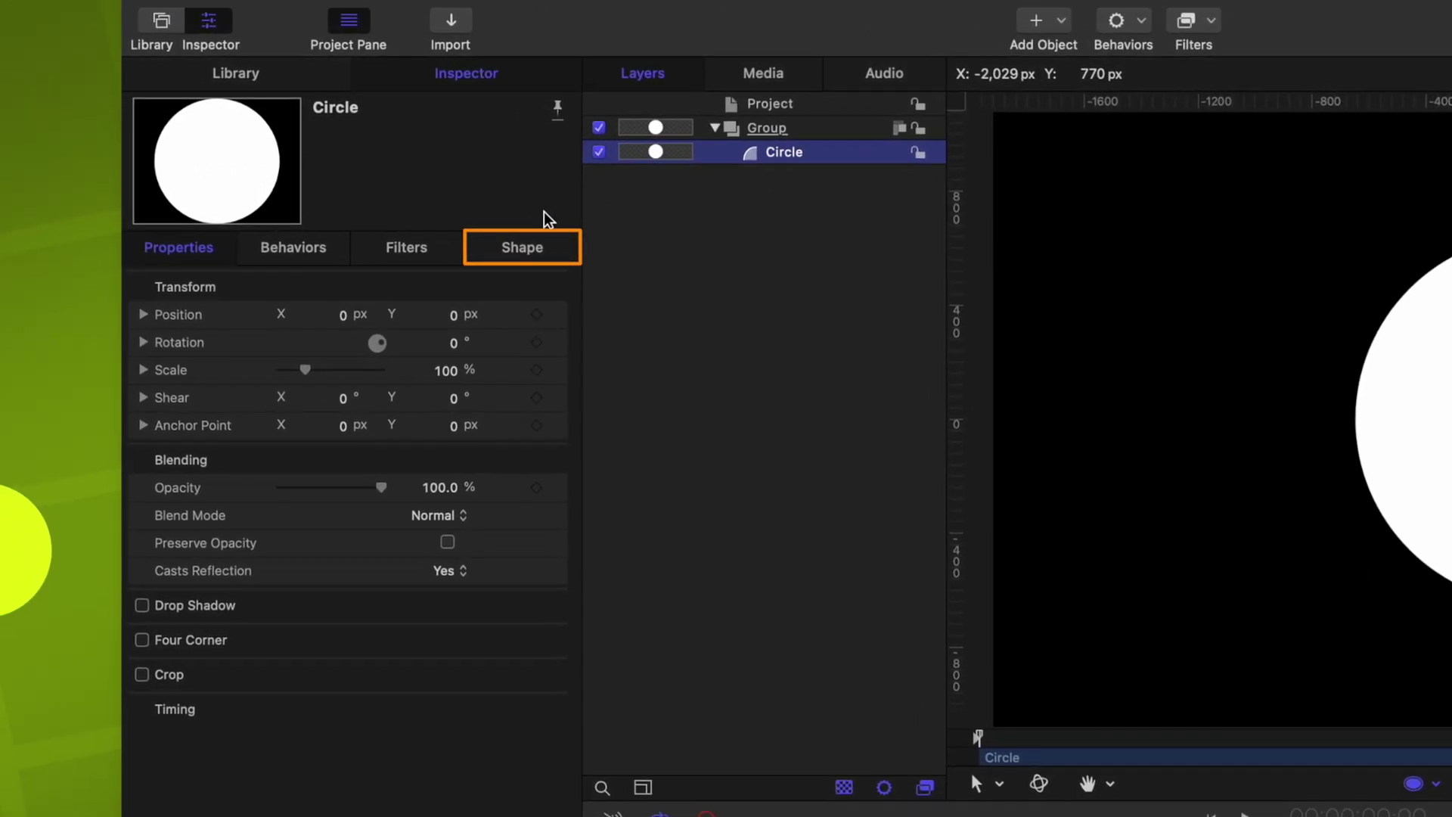
- Turn on Outline, turn off Fill, widen the stroke to about 75, and open a gap at the start
click(509, 254)
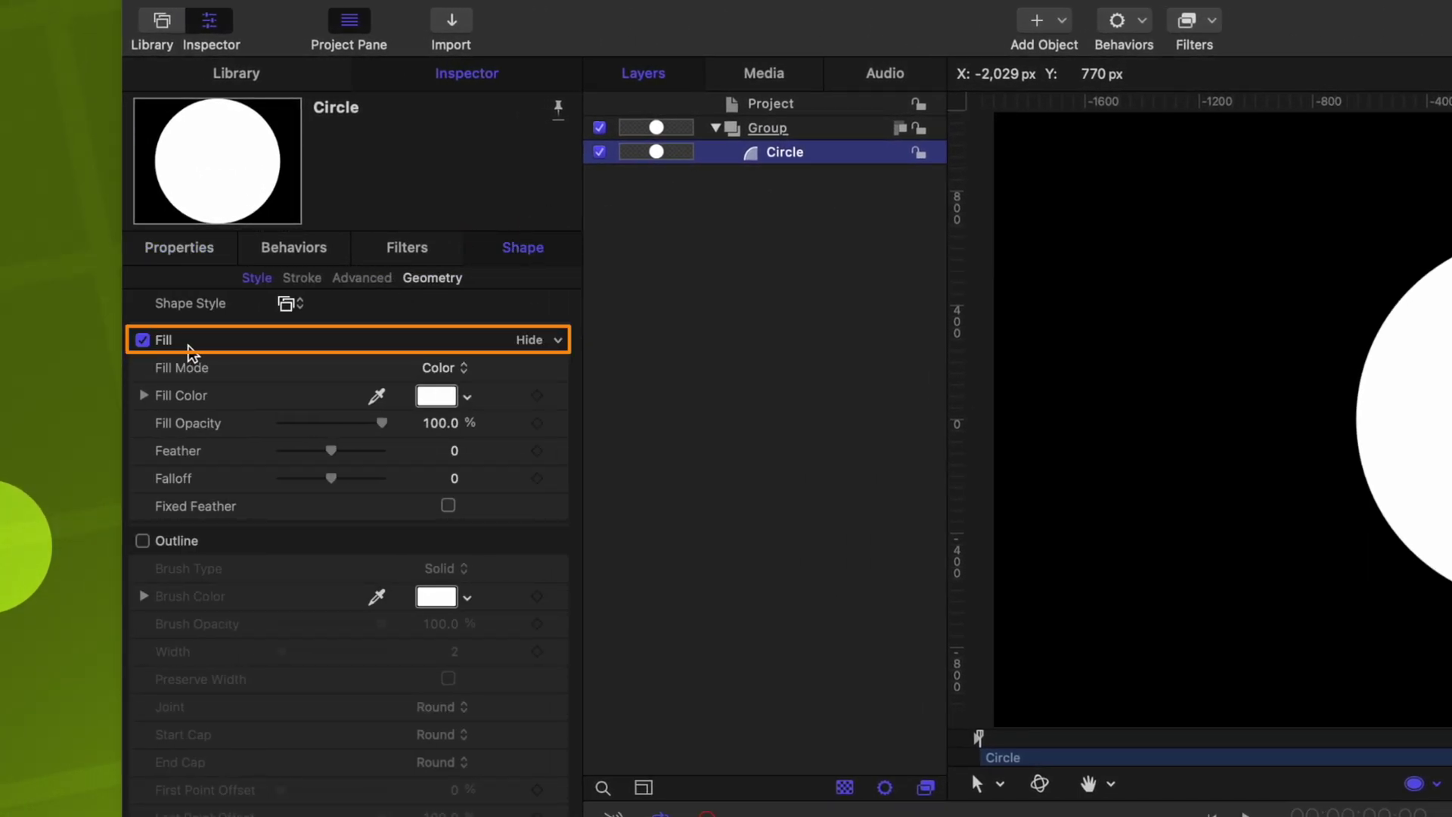
click(189, 350)
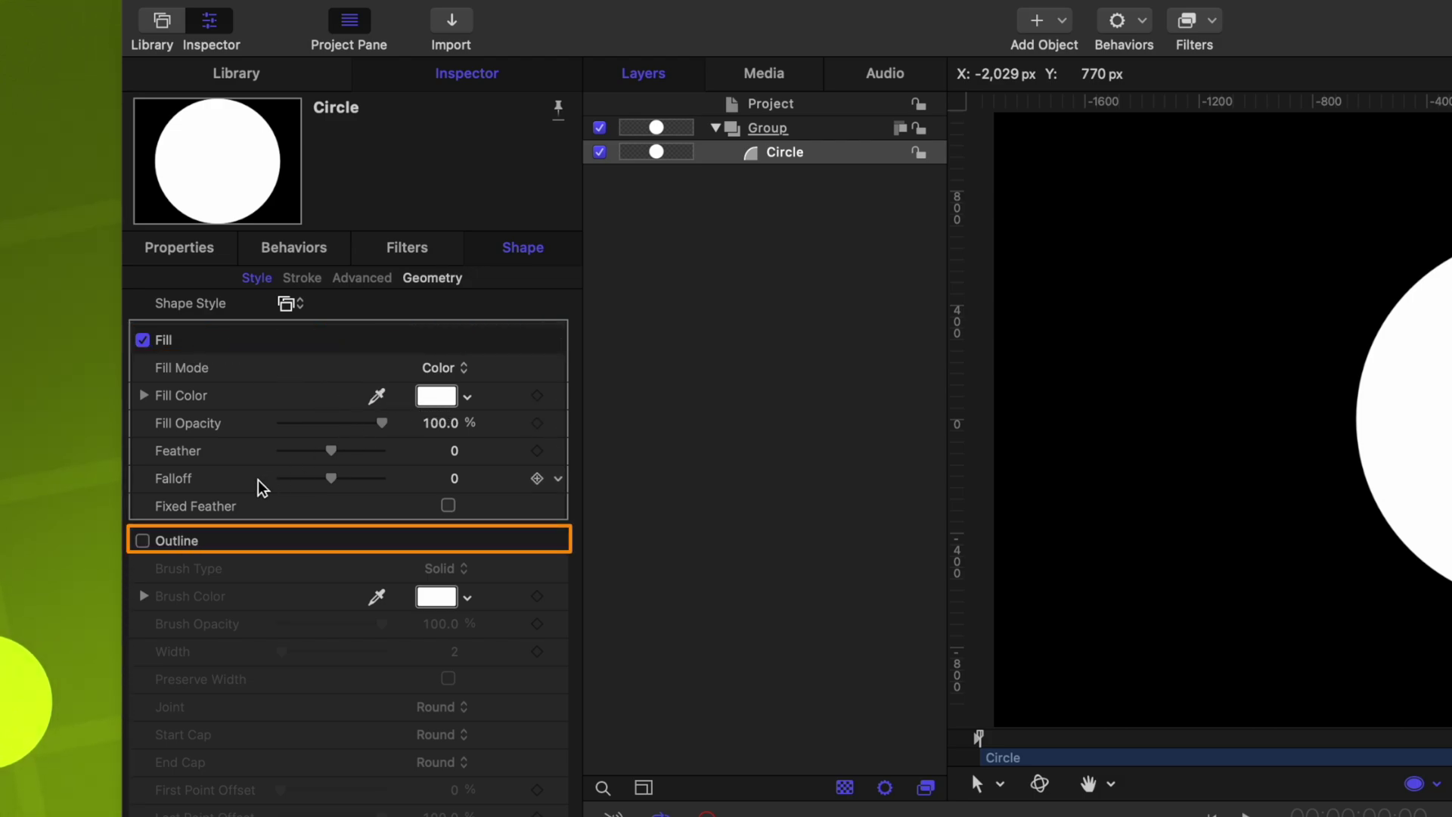
click(143, 541)
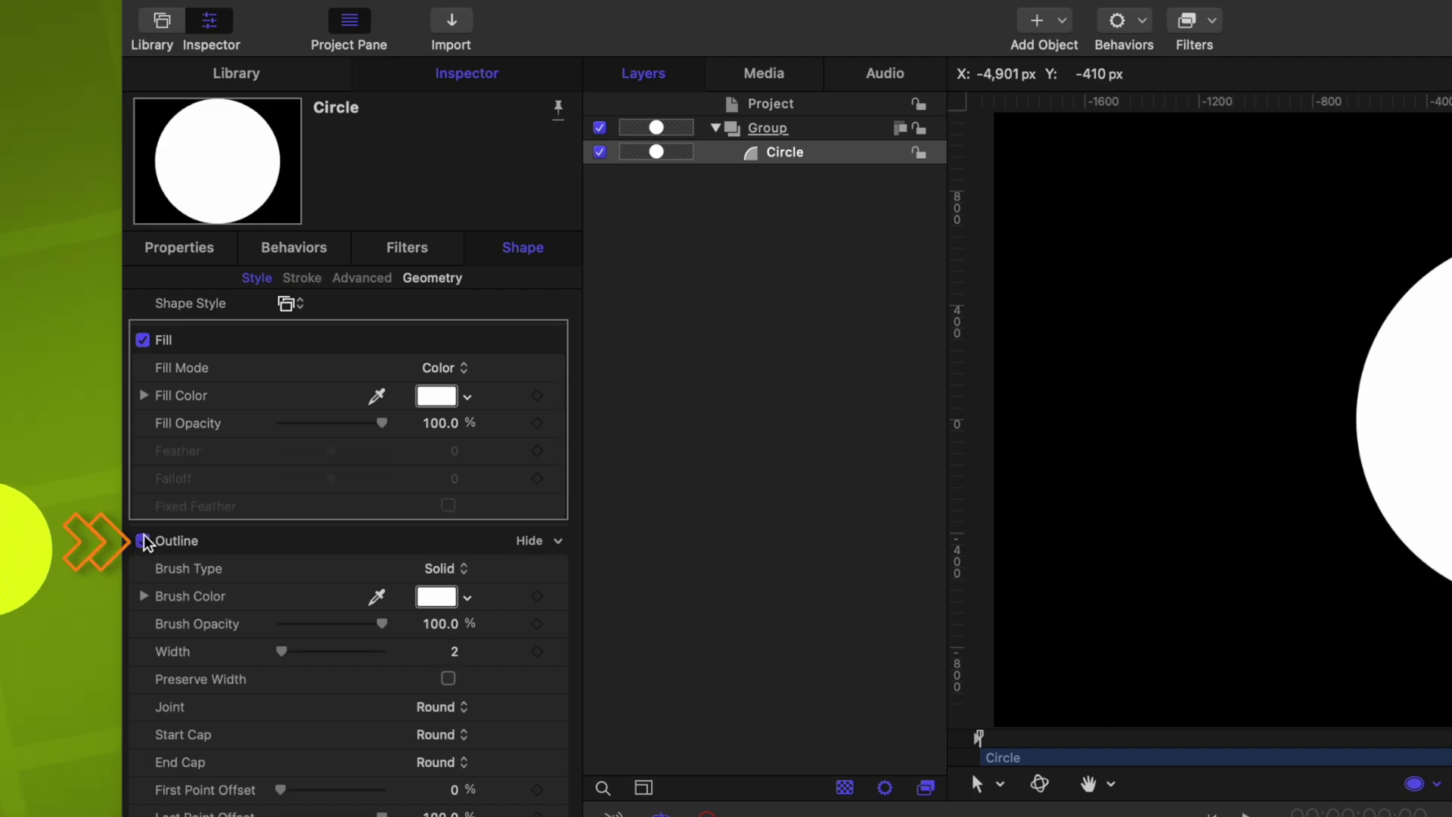
click(142, 342)
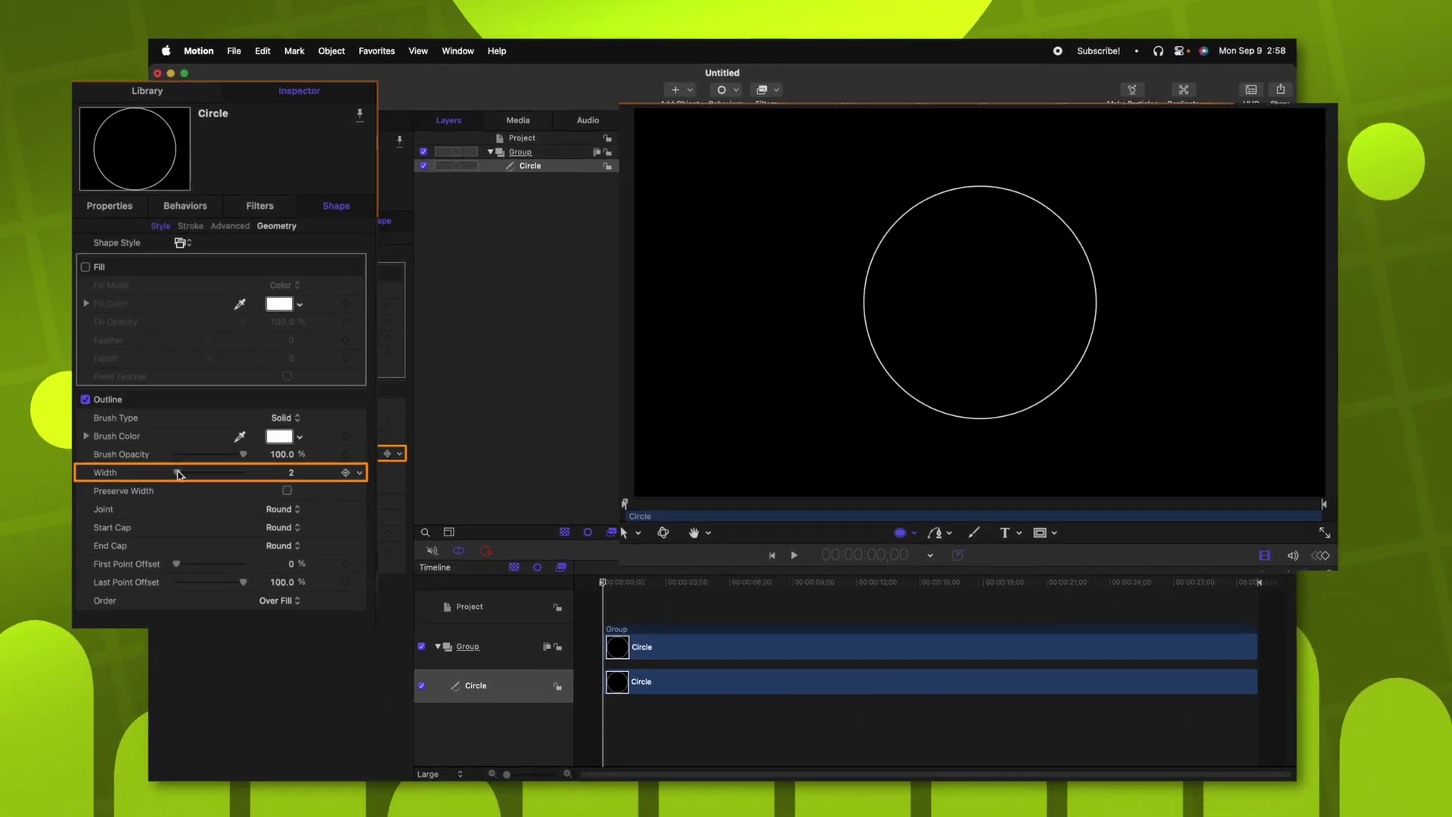
drag(178, 474, 220, 480)
drag(244, 558, 257, 555)
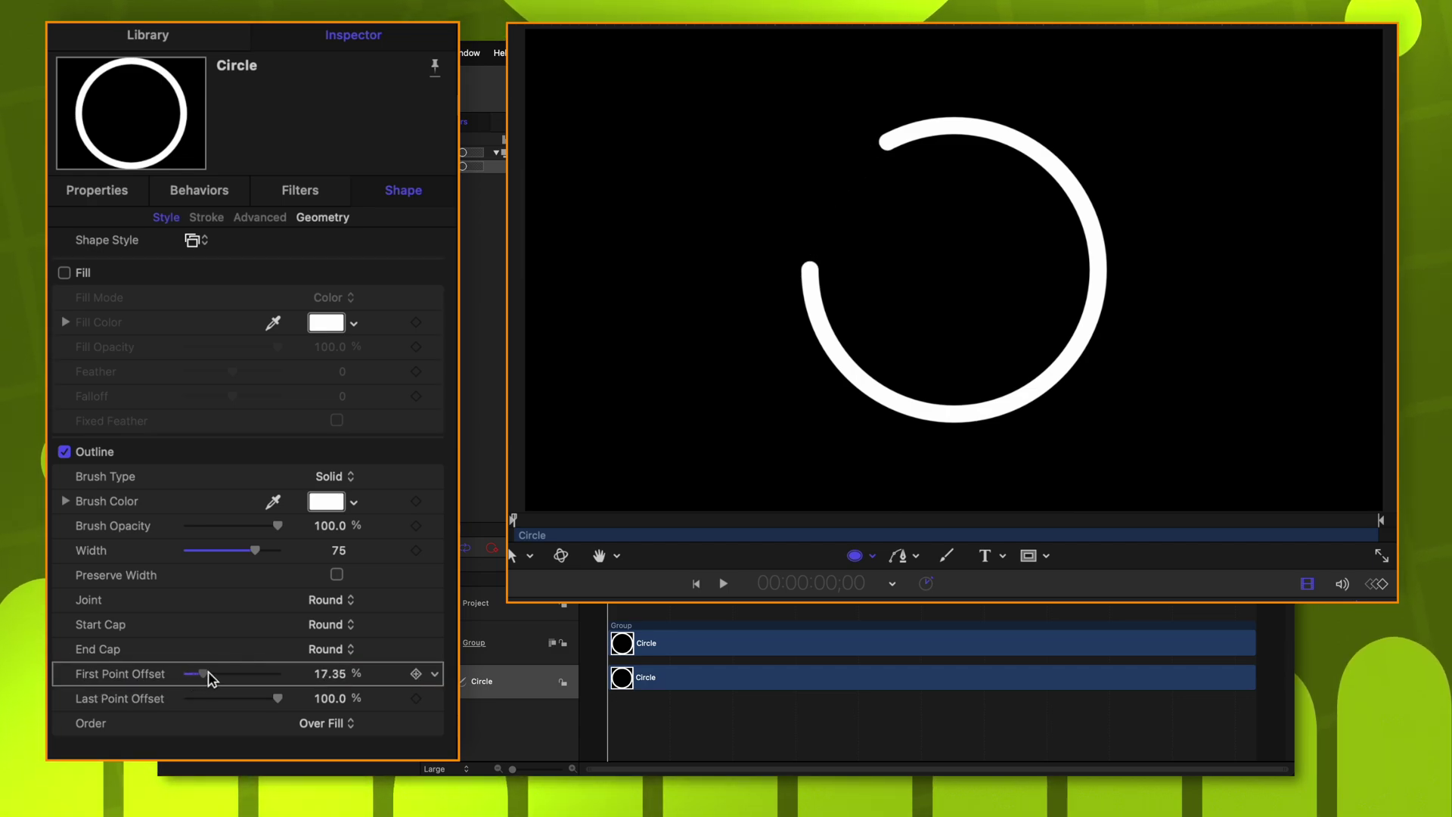
drag(229, 674, 260, 673)
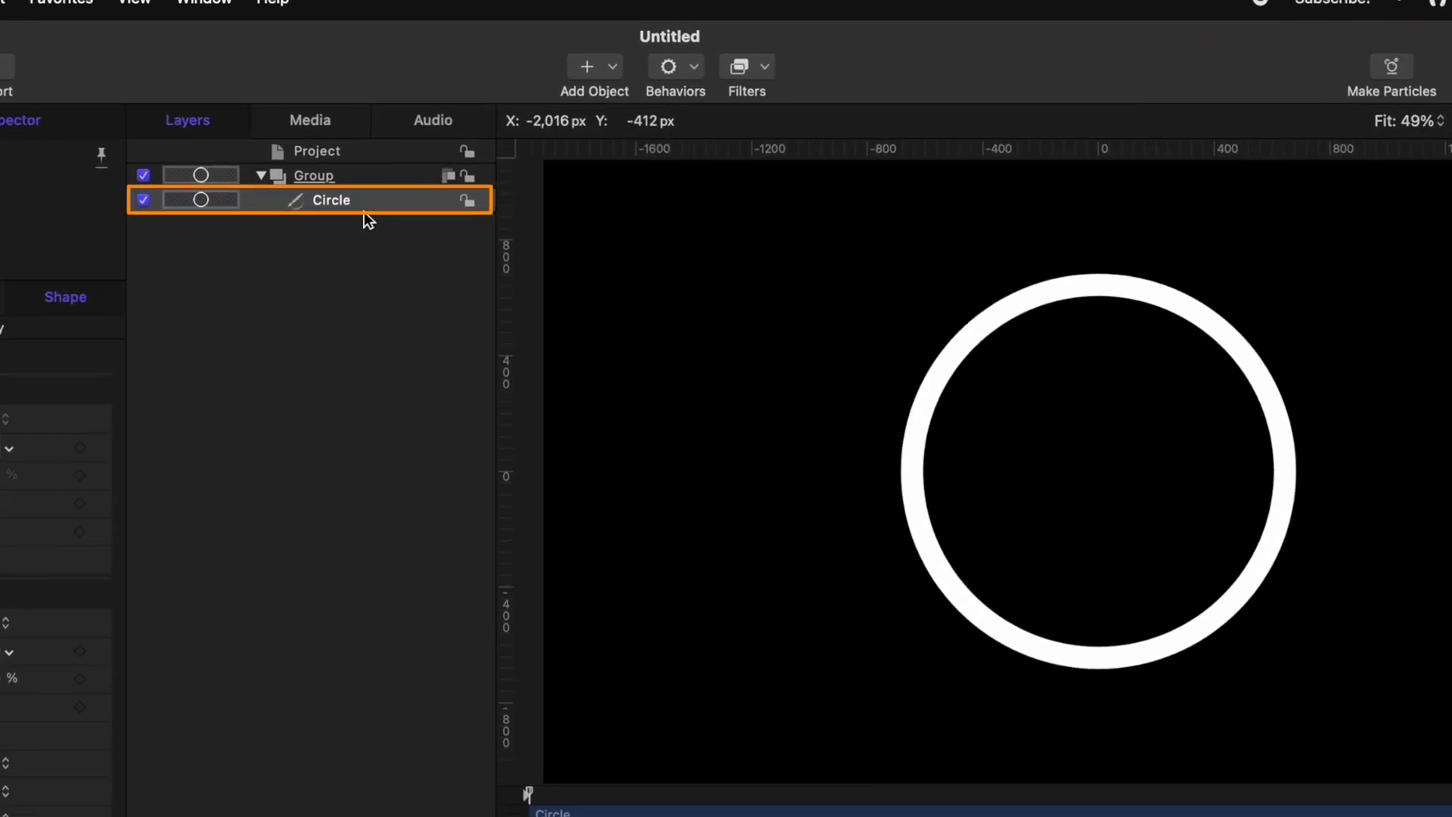
- Apply a Shape > Write On behaviour to the Circle and scrub to preview it
click(683, 61)
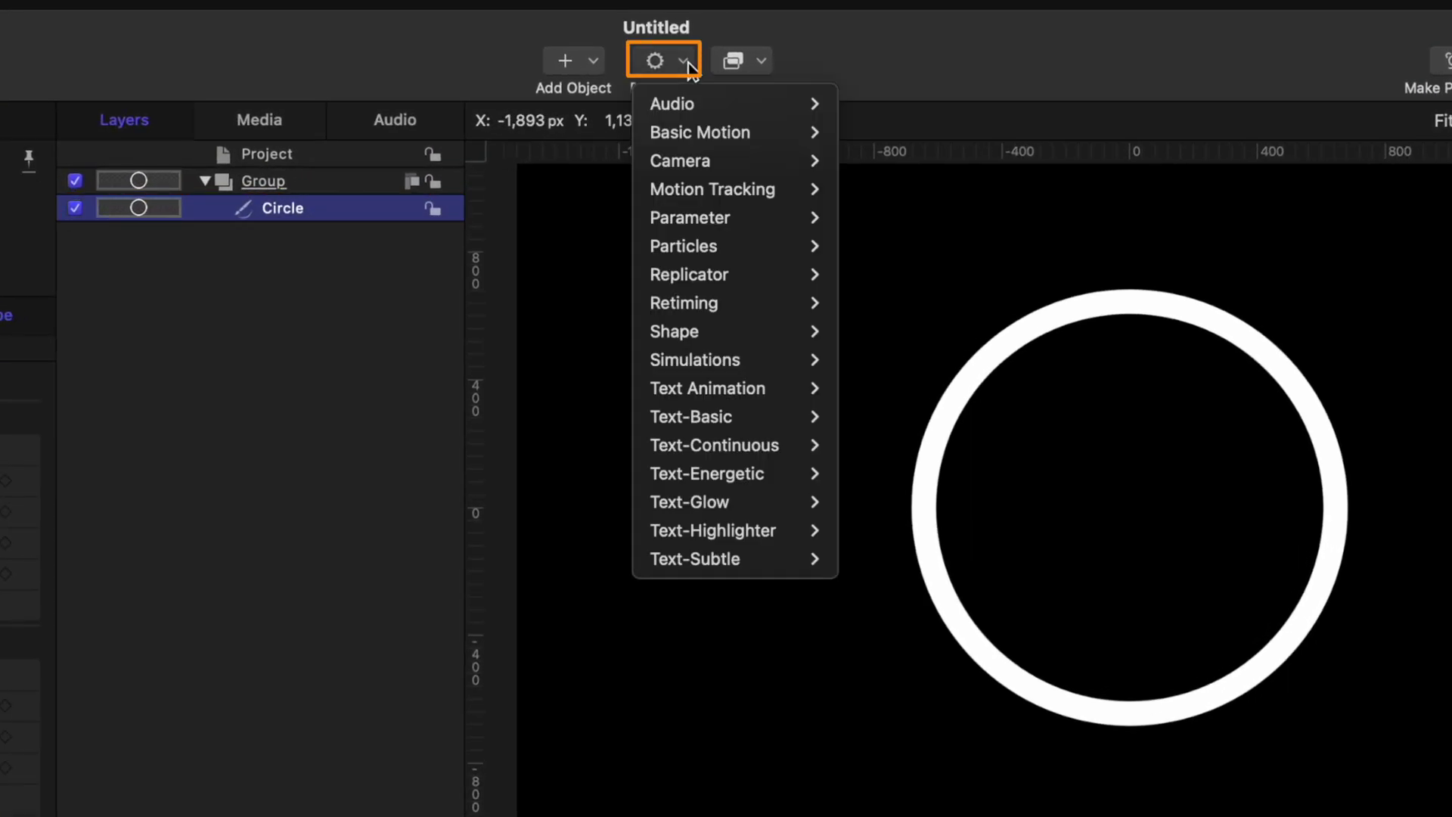
mouse_move(759, 329)
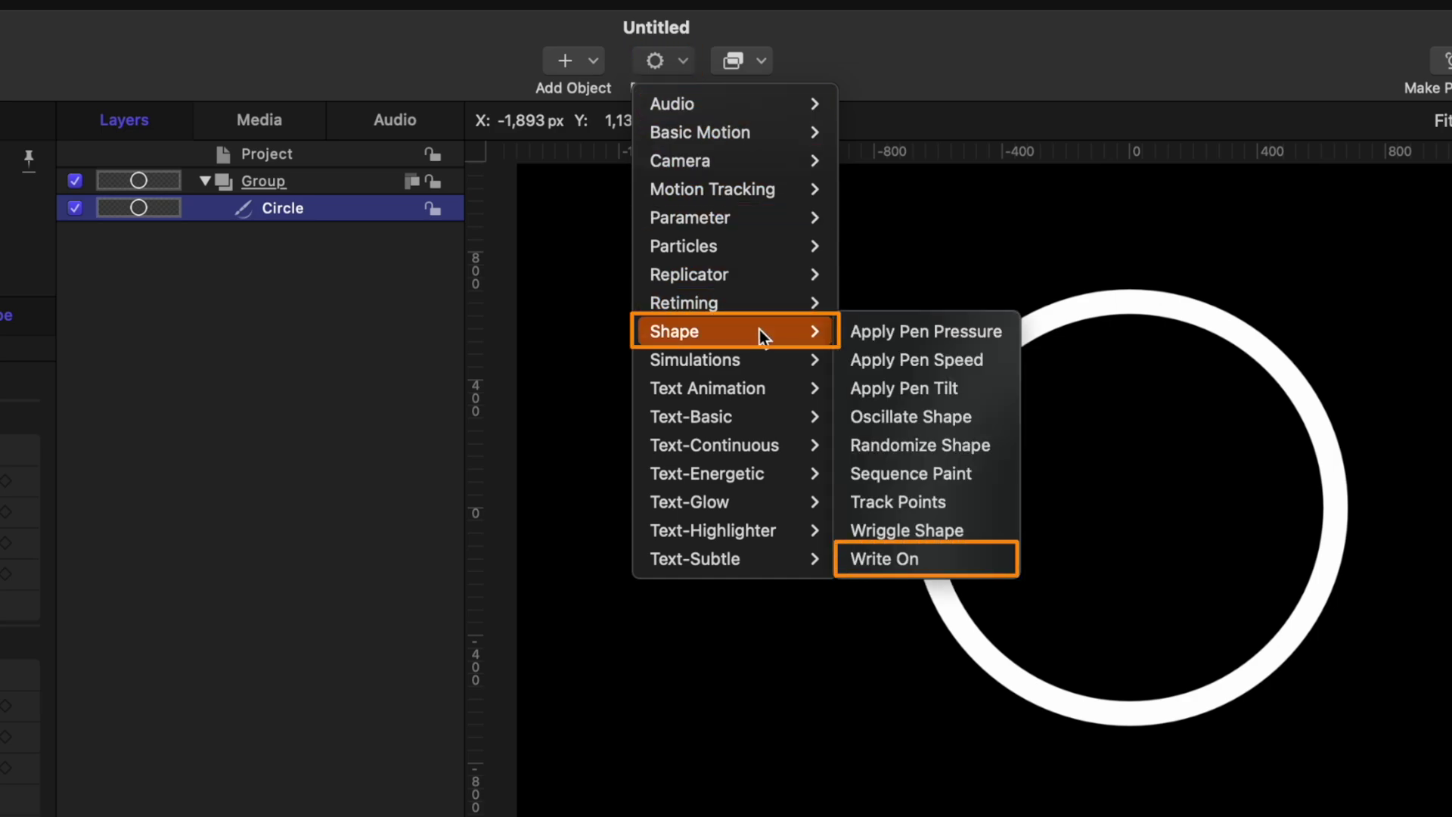
click(927, 573)
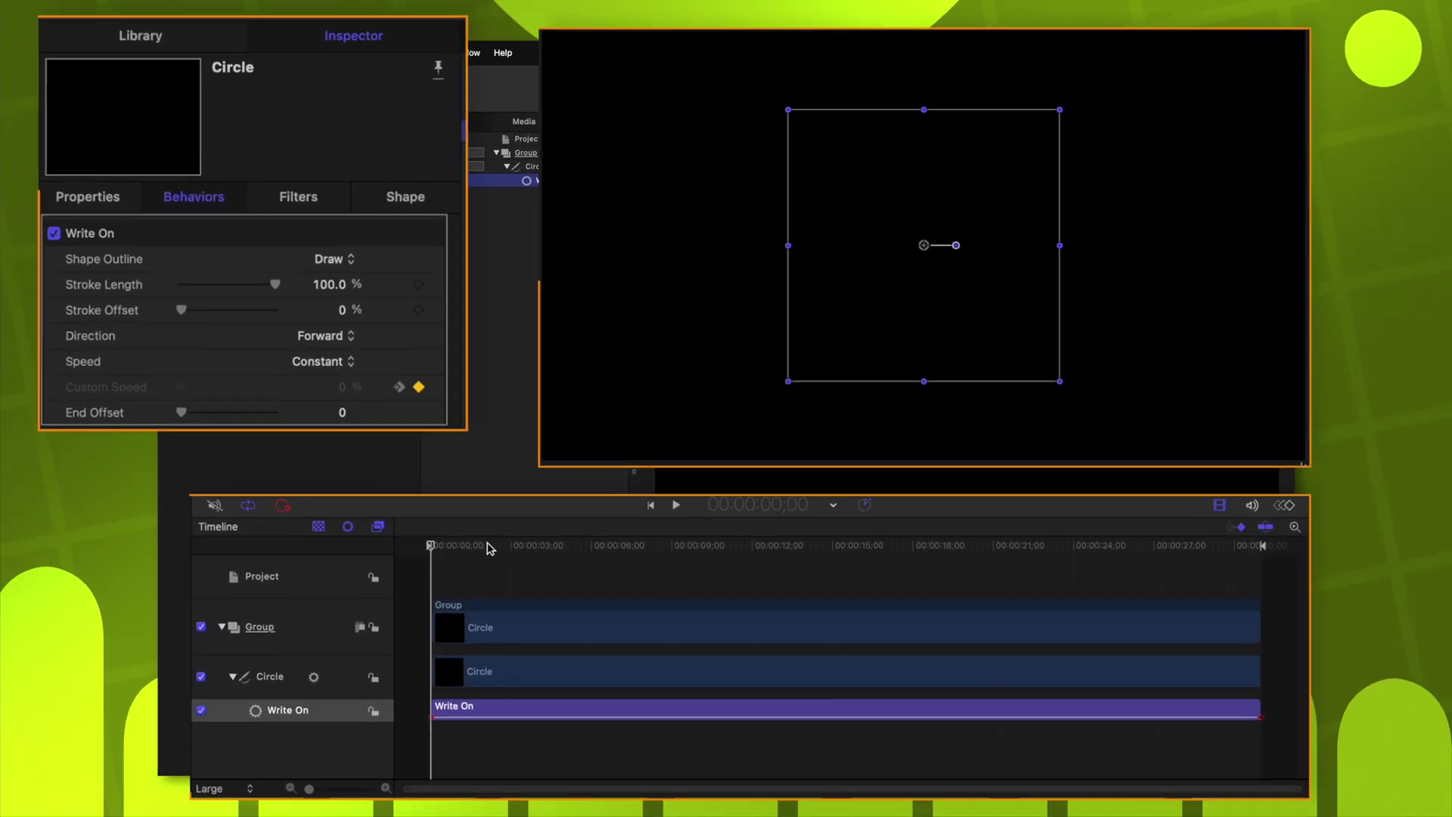
drag(488, 546, 526, 545)
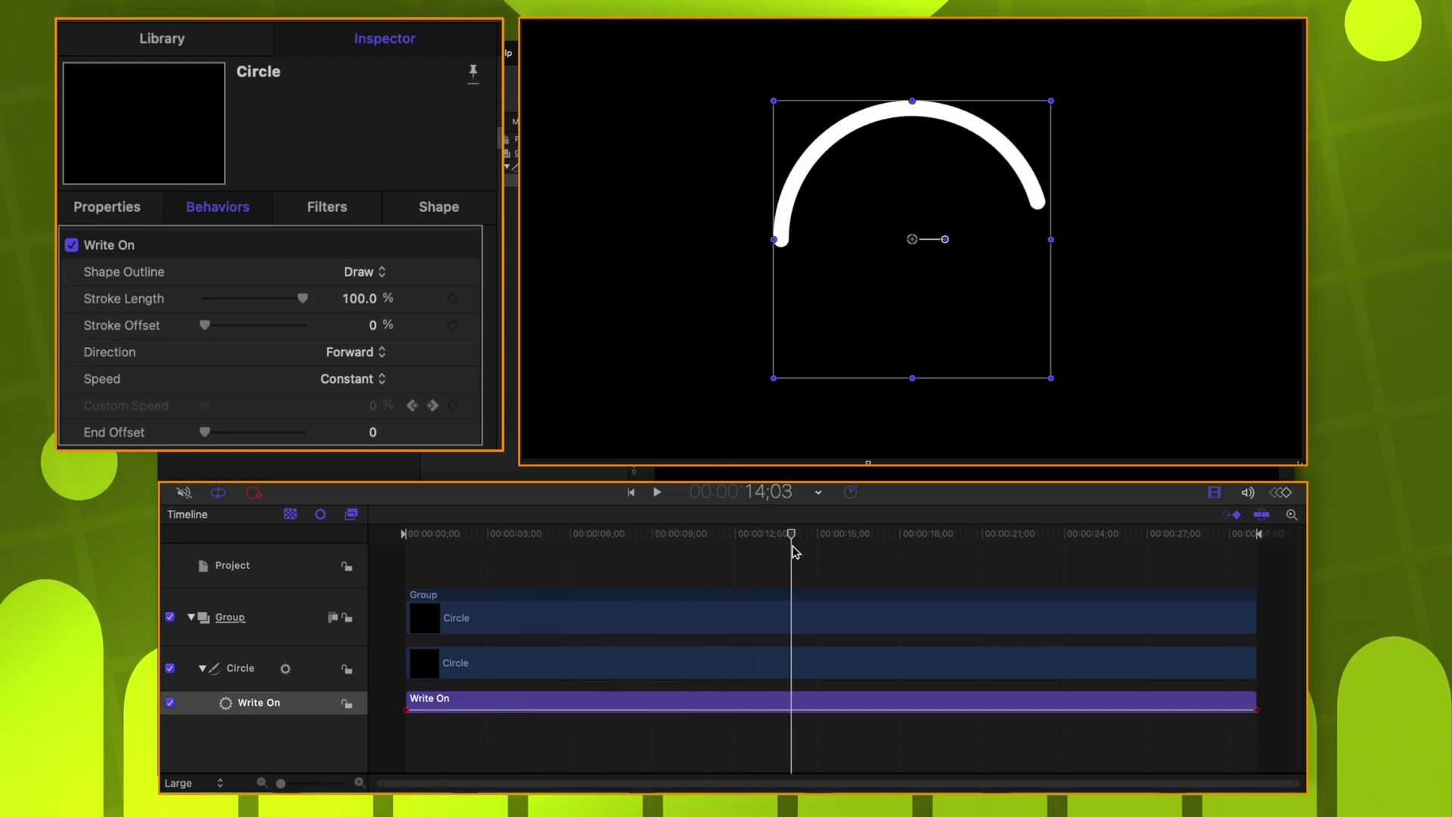
mouse_move(858, 559)
mouse_down()
mouse_move(1252, 561)
mouse_move(979, 563)
mouse_move(400, 617)
mouse_up()
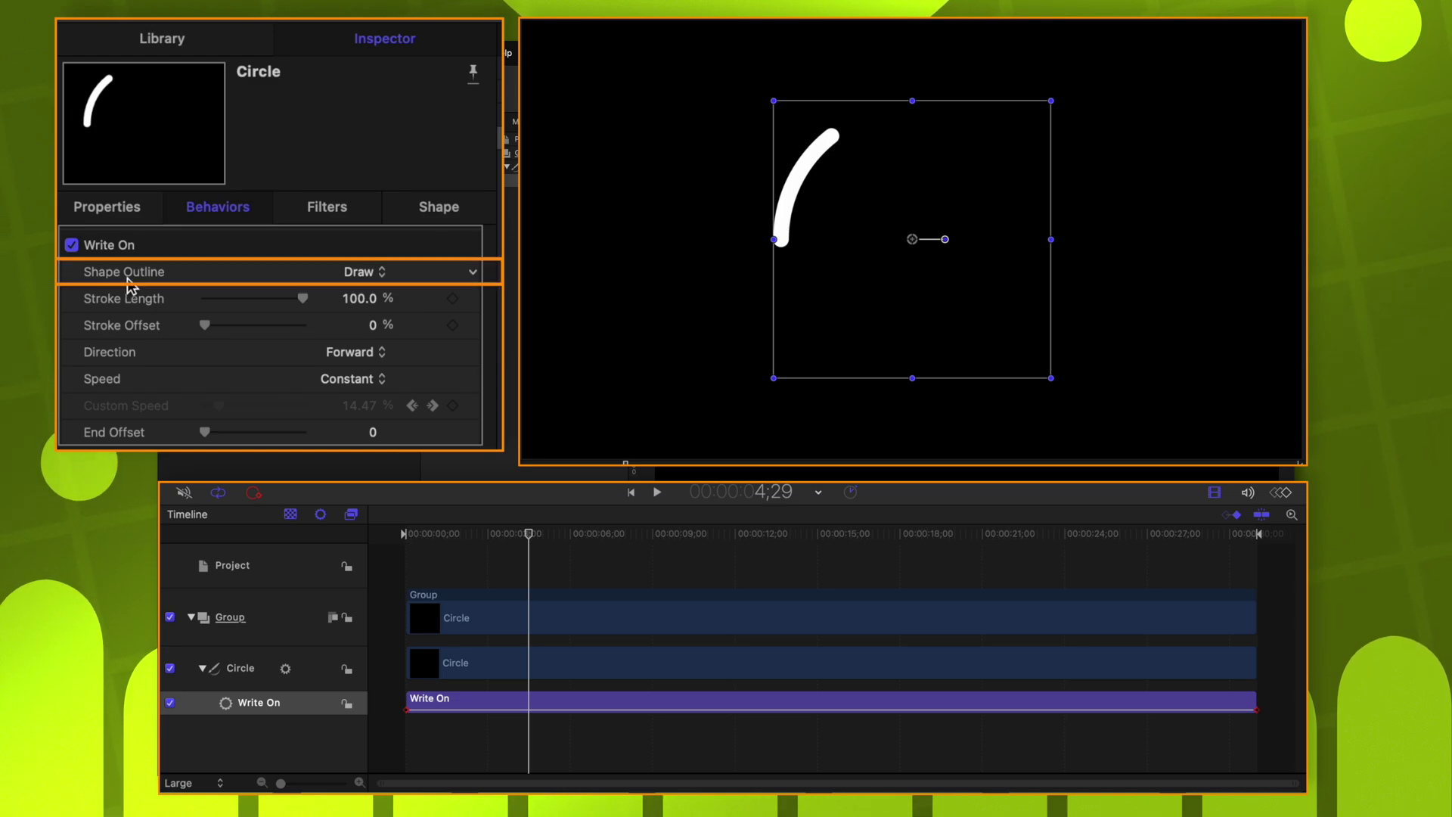
- Set the Write On Shape Outline to Erase and scrub to preview the ring erasing
click(382, 273)
click(385, 295)
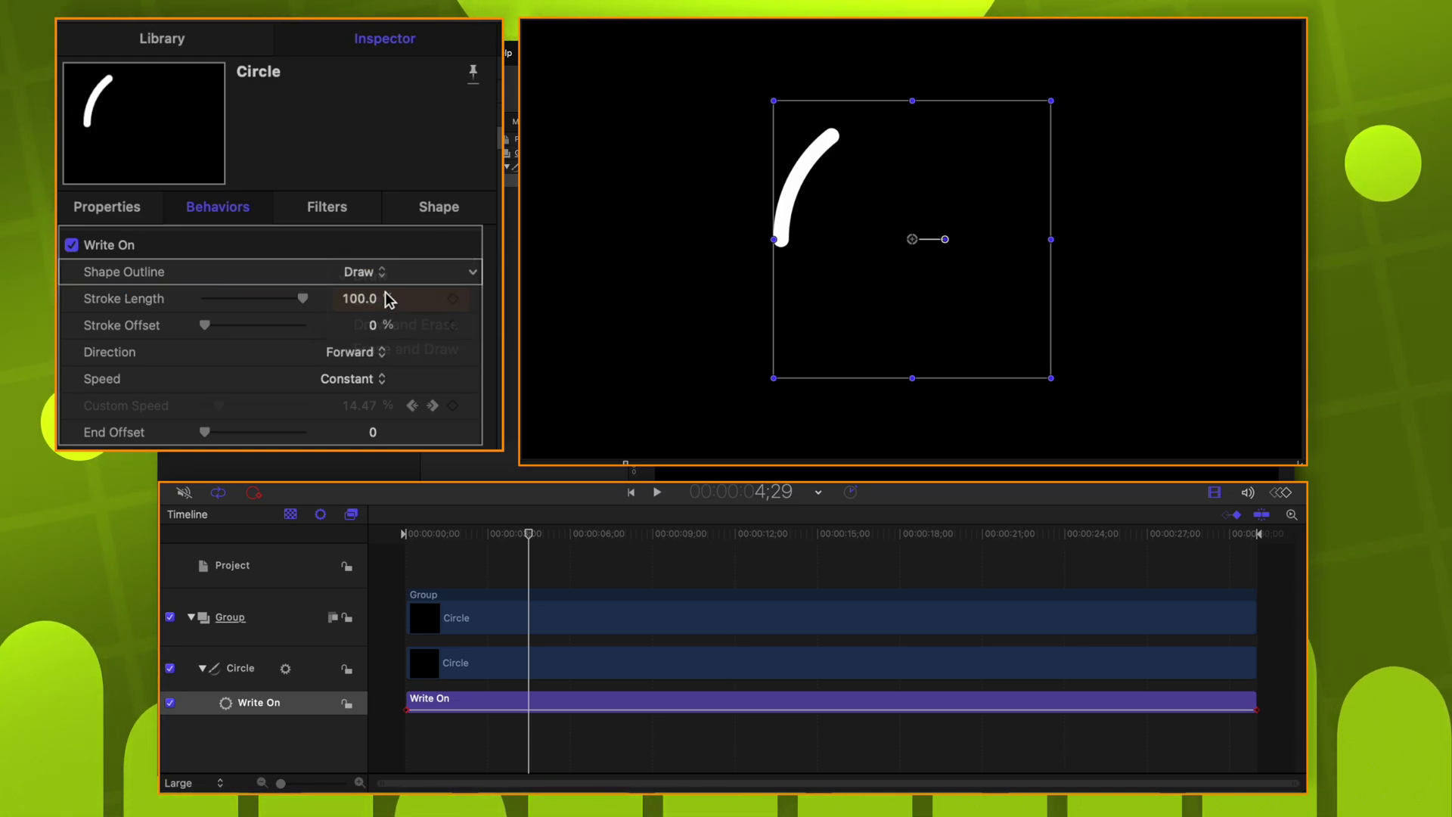
drag(555, 535, 740, 546)
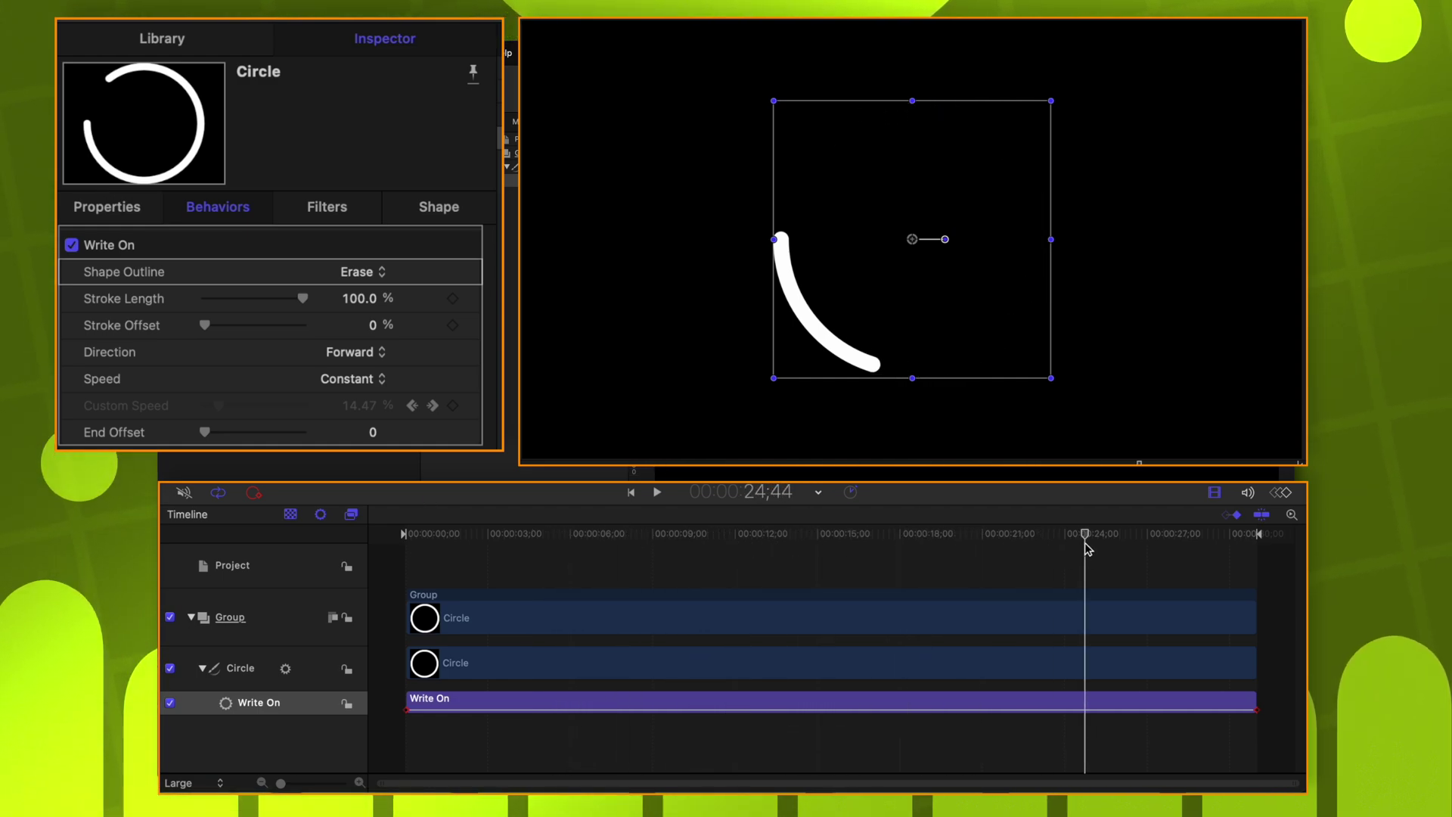
mouse_move(1086, 546)
mouse_down()
mouse_move(690, 577)
mouse_move(372, 579)
mouse_up()
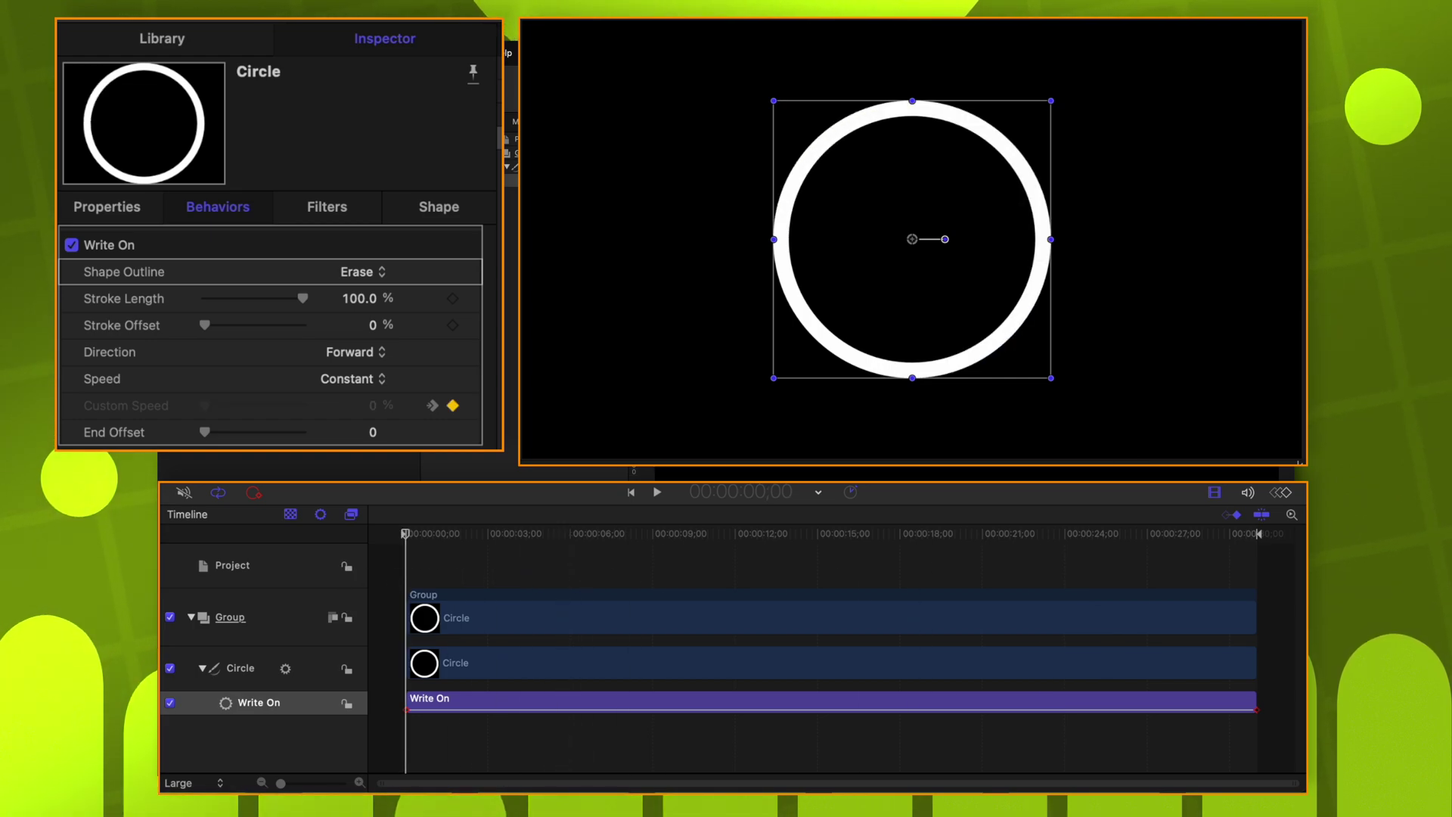
- Set the erase Direction to Reverse with Constant speed, then play the preview
click(363, 355)
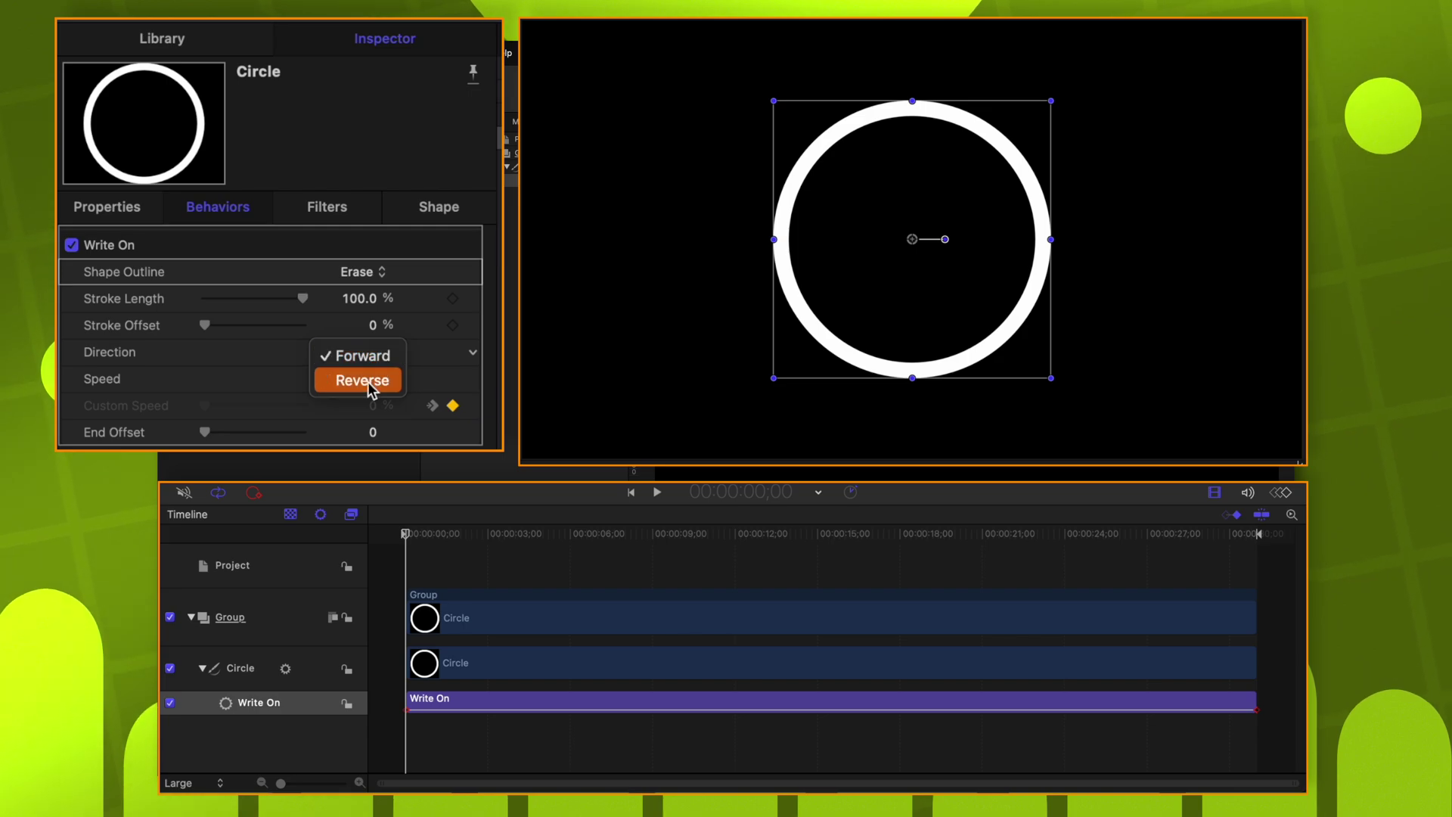
click(362, 382)
click(461, 533)
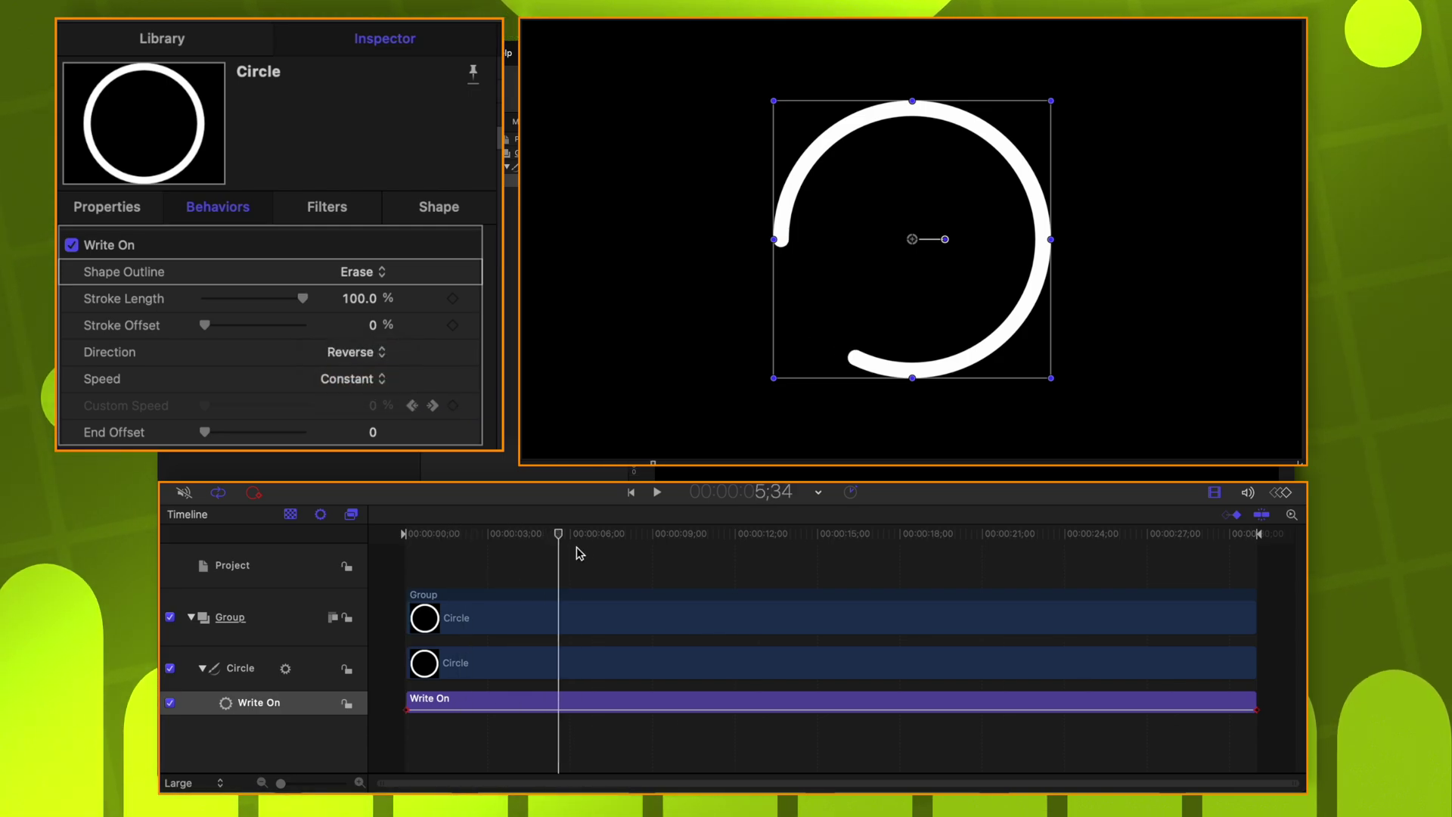
mouse_move(917, 580)
mouse_down()
mouse_move(716, 606)
mouse_move(453, 605)
mouse_move(423, 590)
mouse_up()
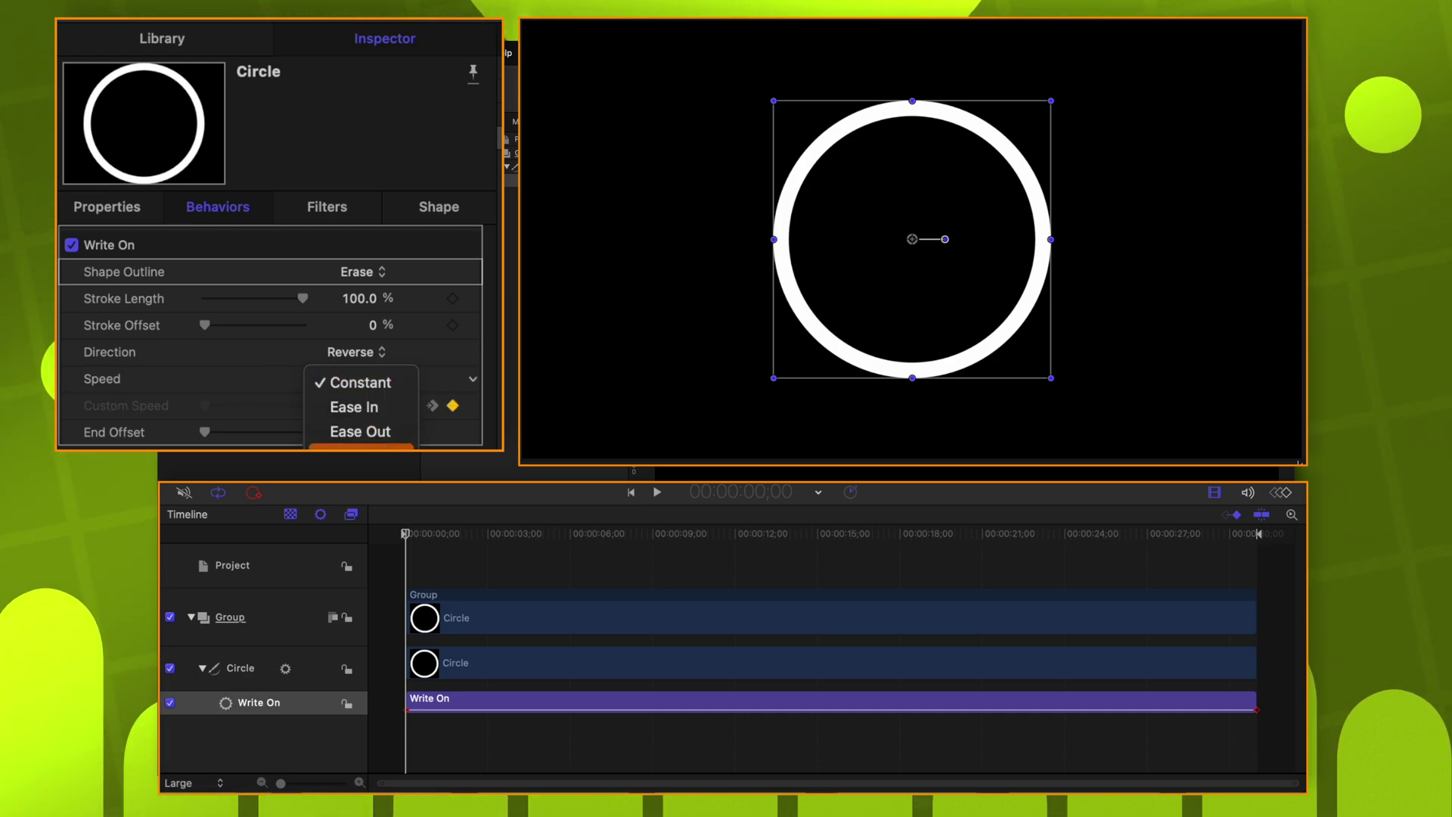
click(400, 387)
key(space)
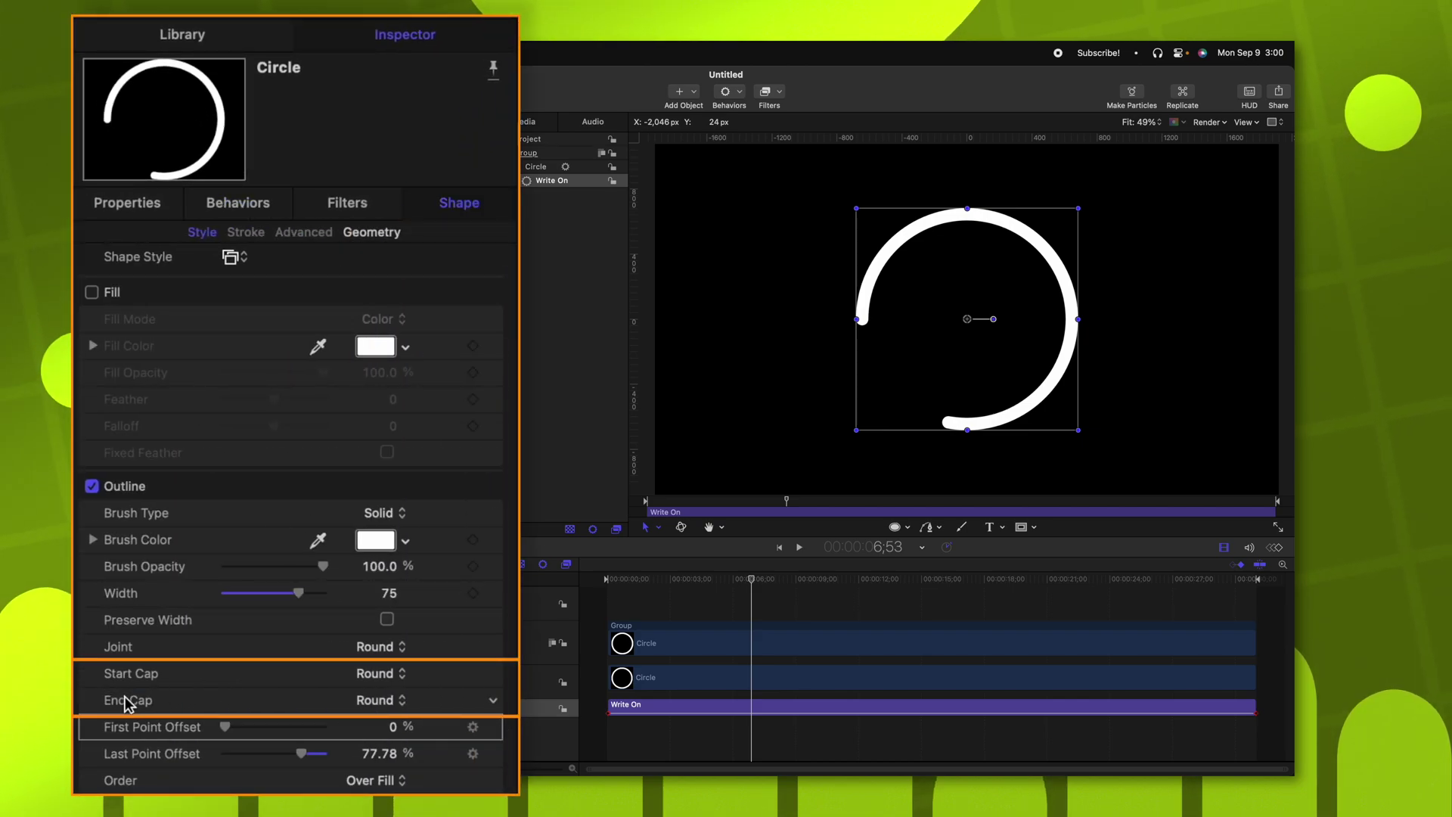
- Set both the Start Cap and End Cap of the ring outline to None
click(375, 673)
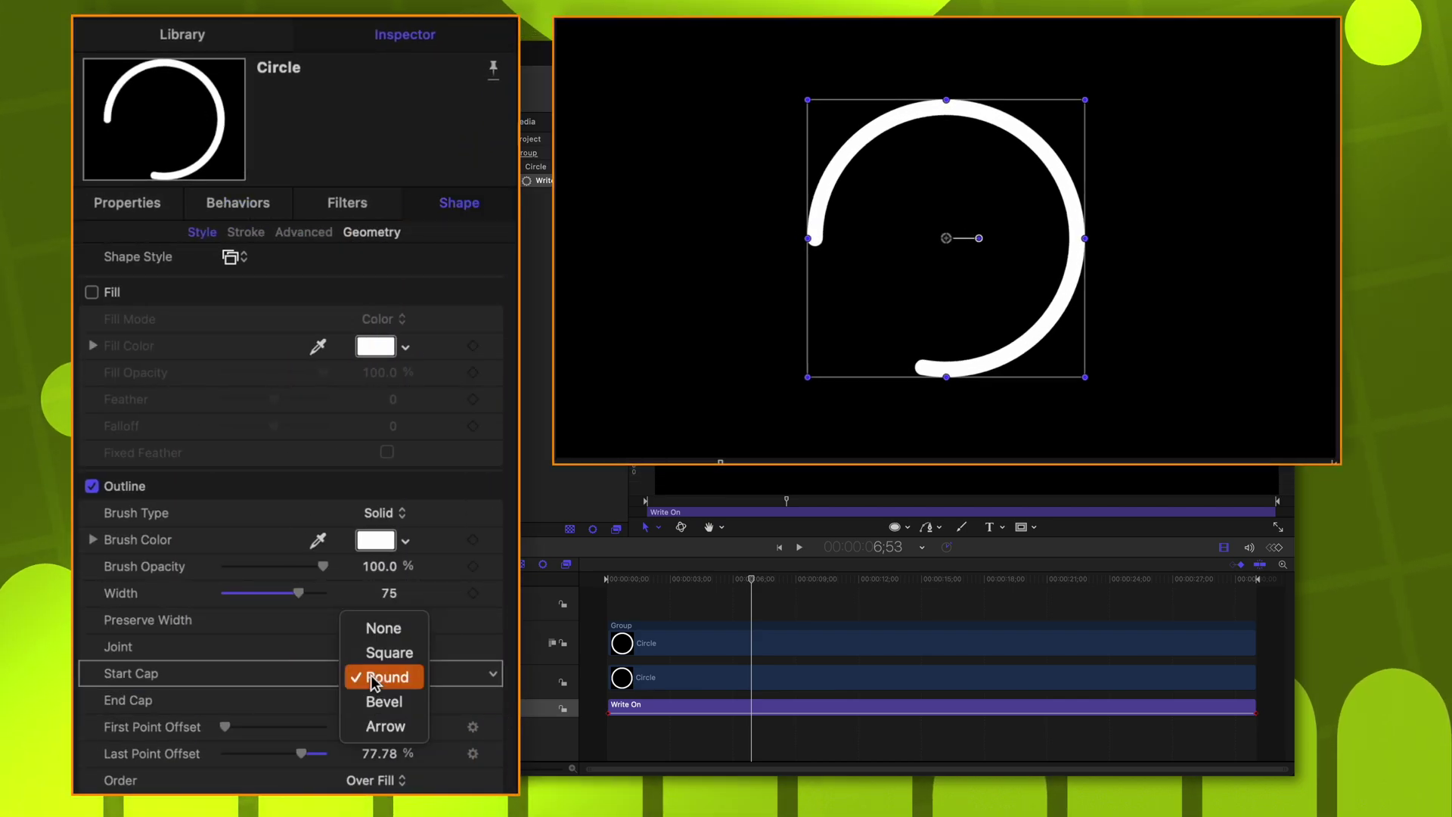
click(372, 626)
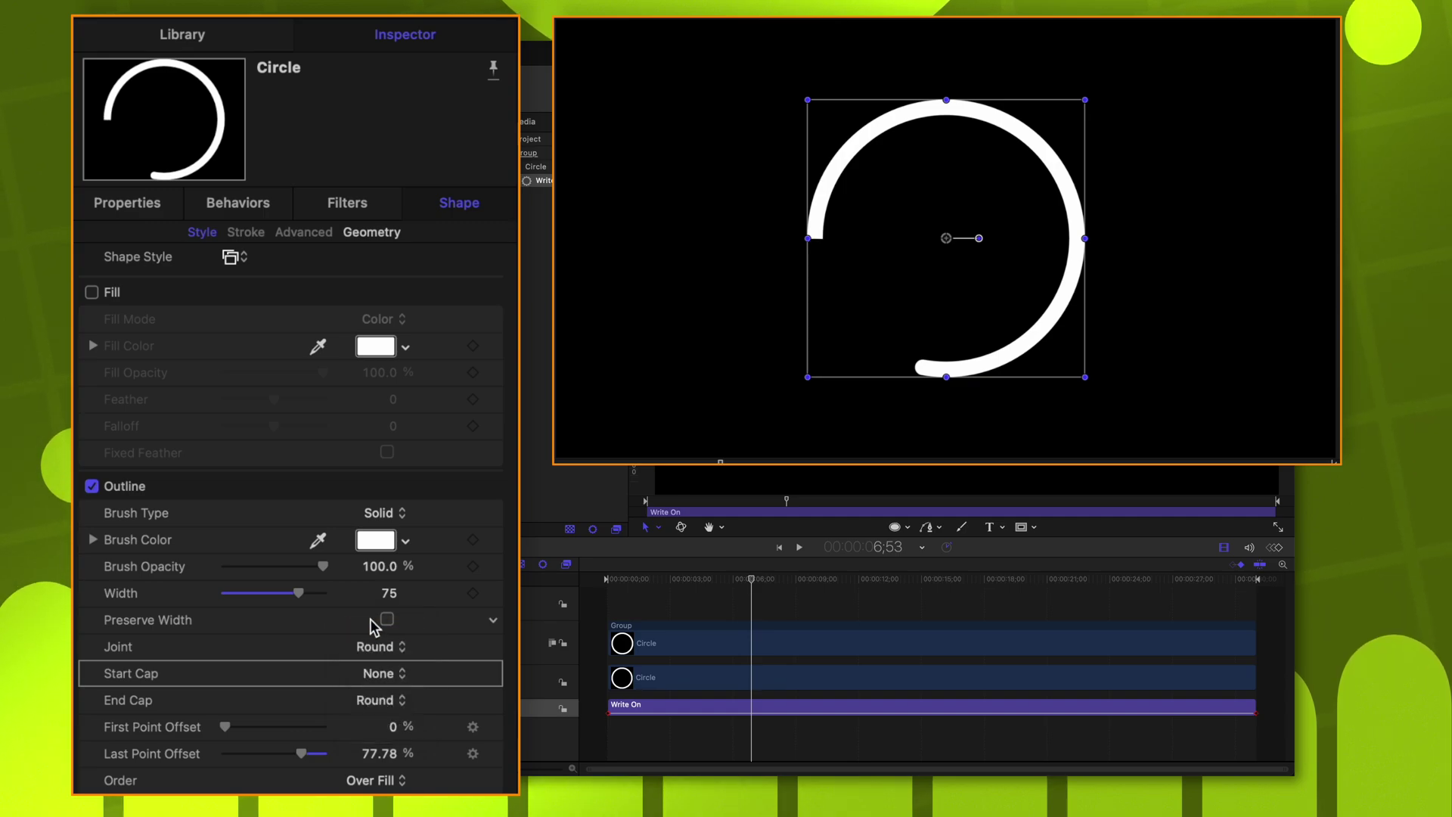
click(375, 700)
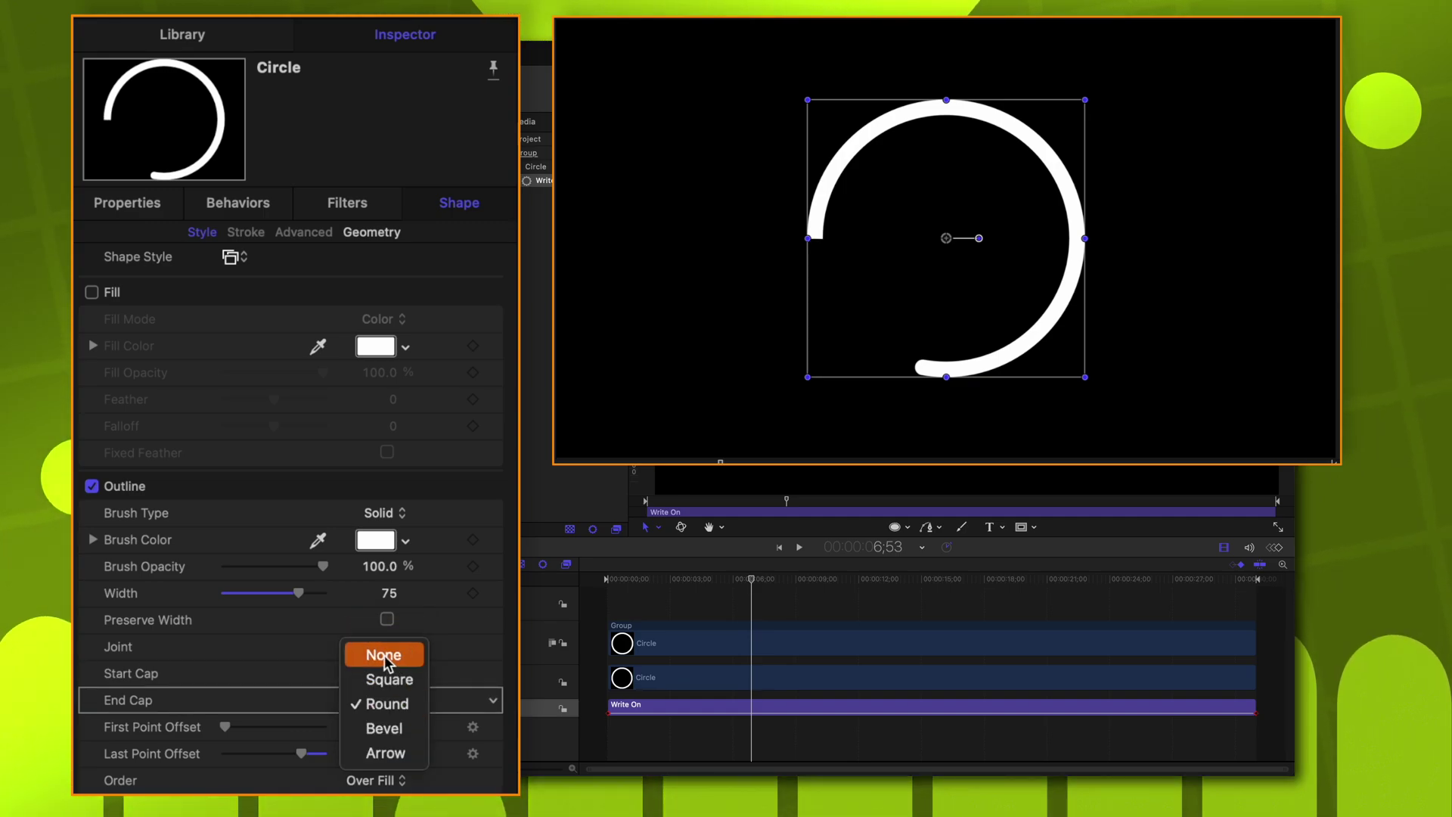
click(385, 661)
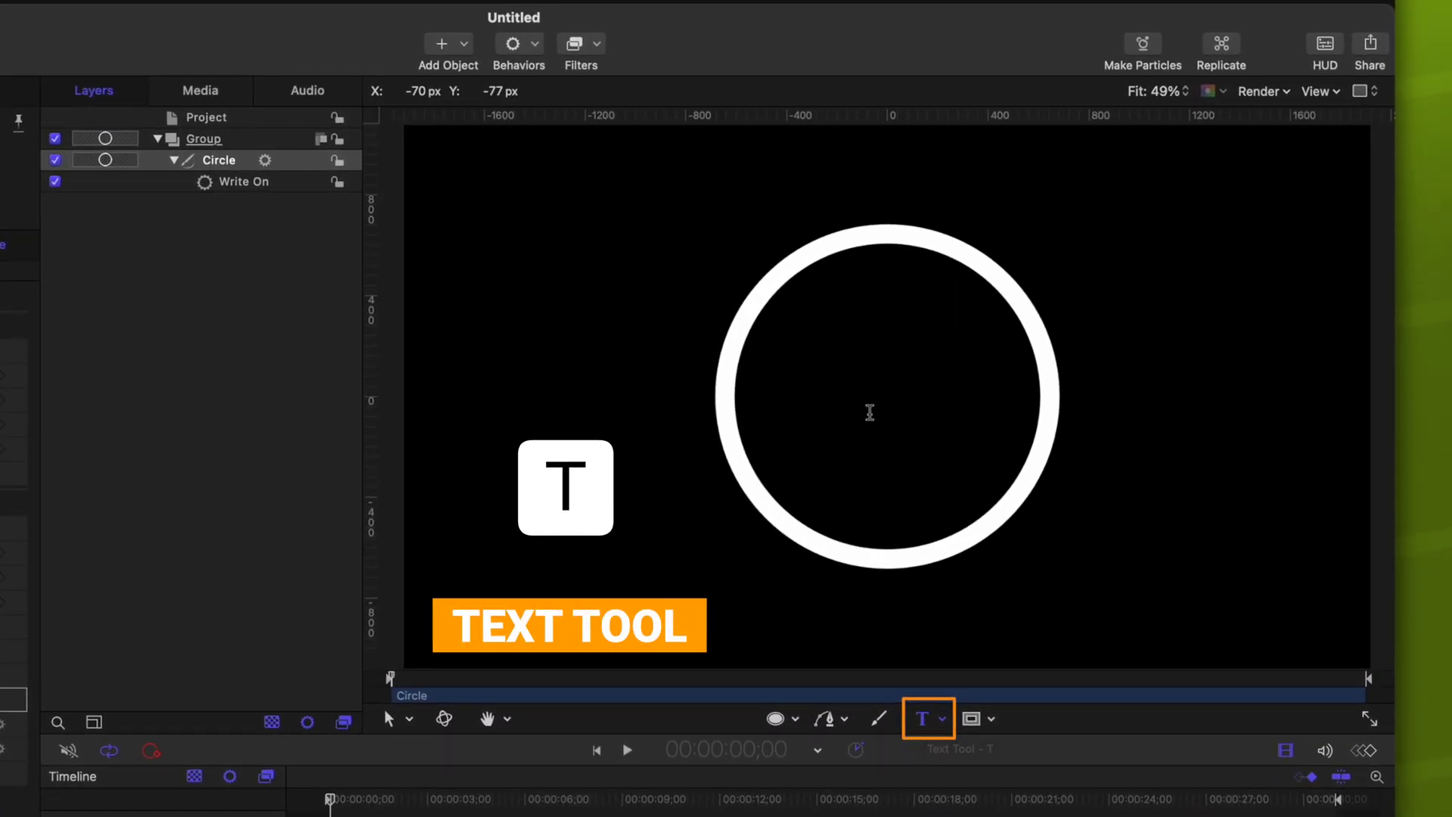
- Add *AD text, enlarge it to about 363, centre-align it, and drag it into the ring's centre
click(876, 395)
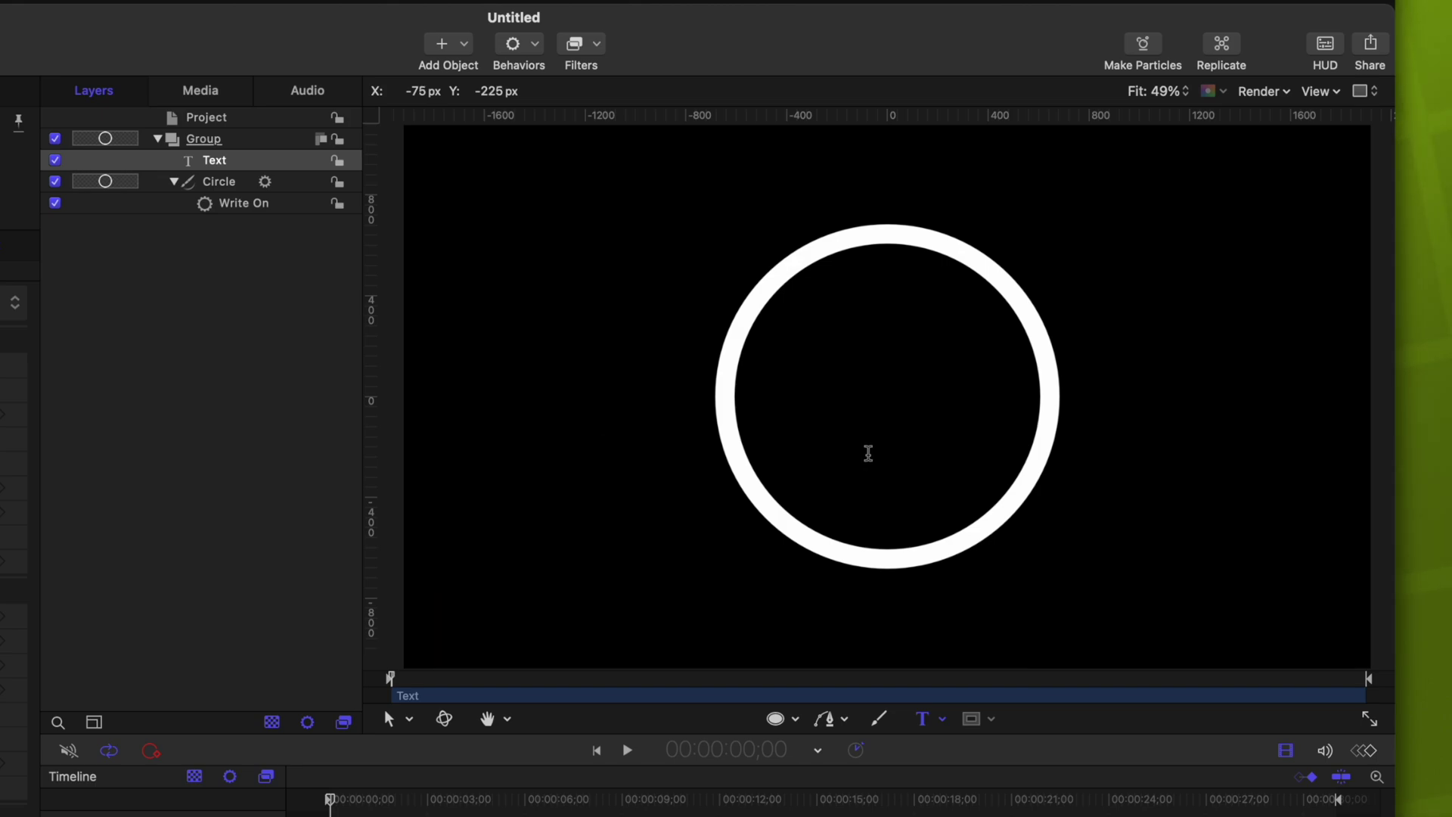
key(super+a)
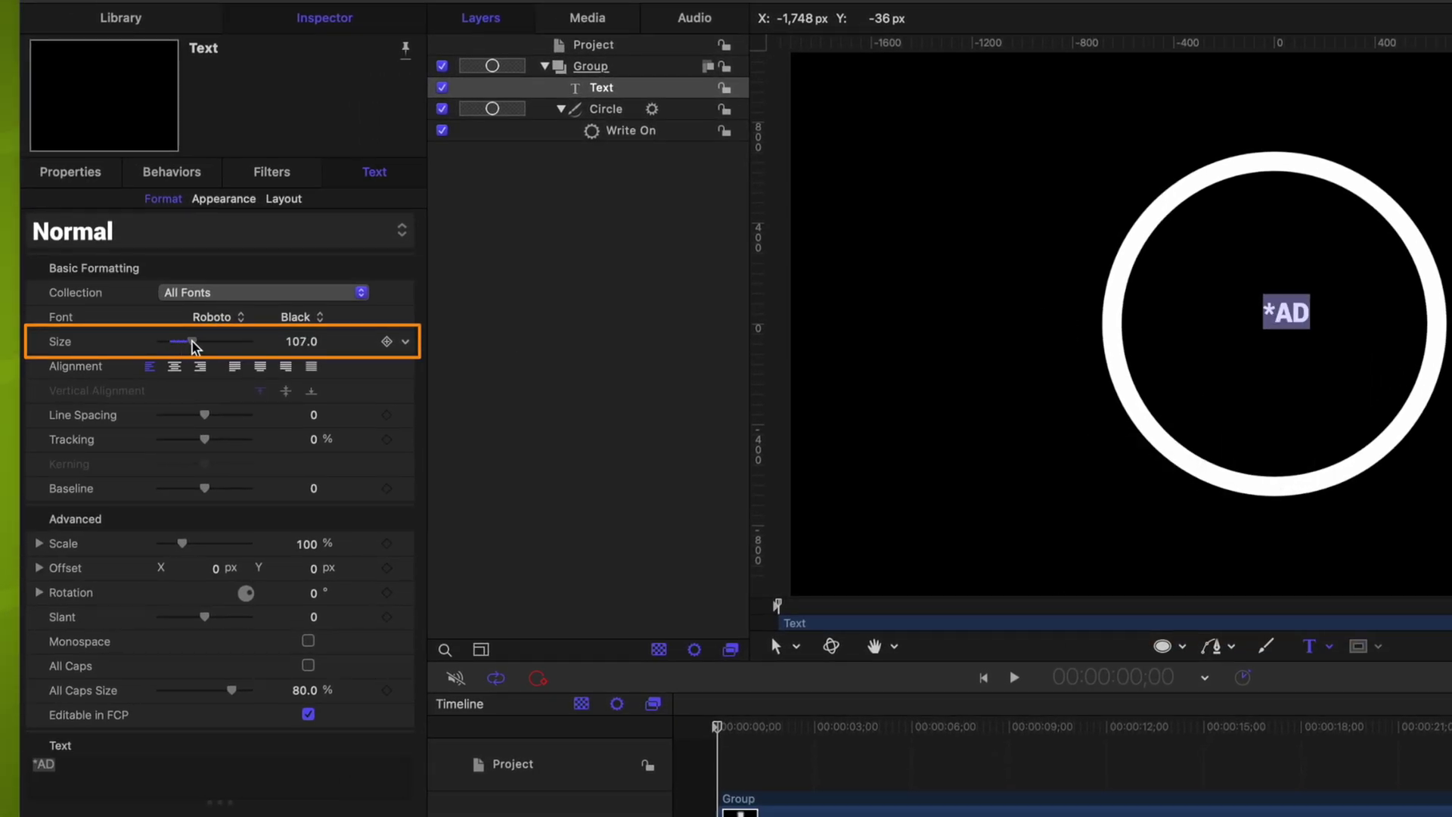
drag(219, 346, 250, 346)
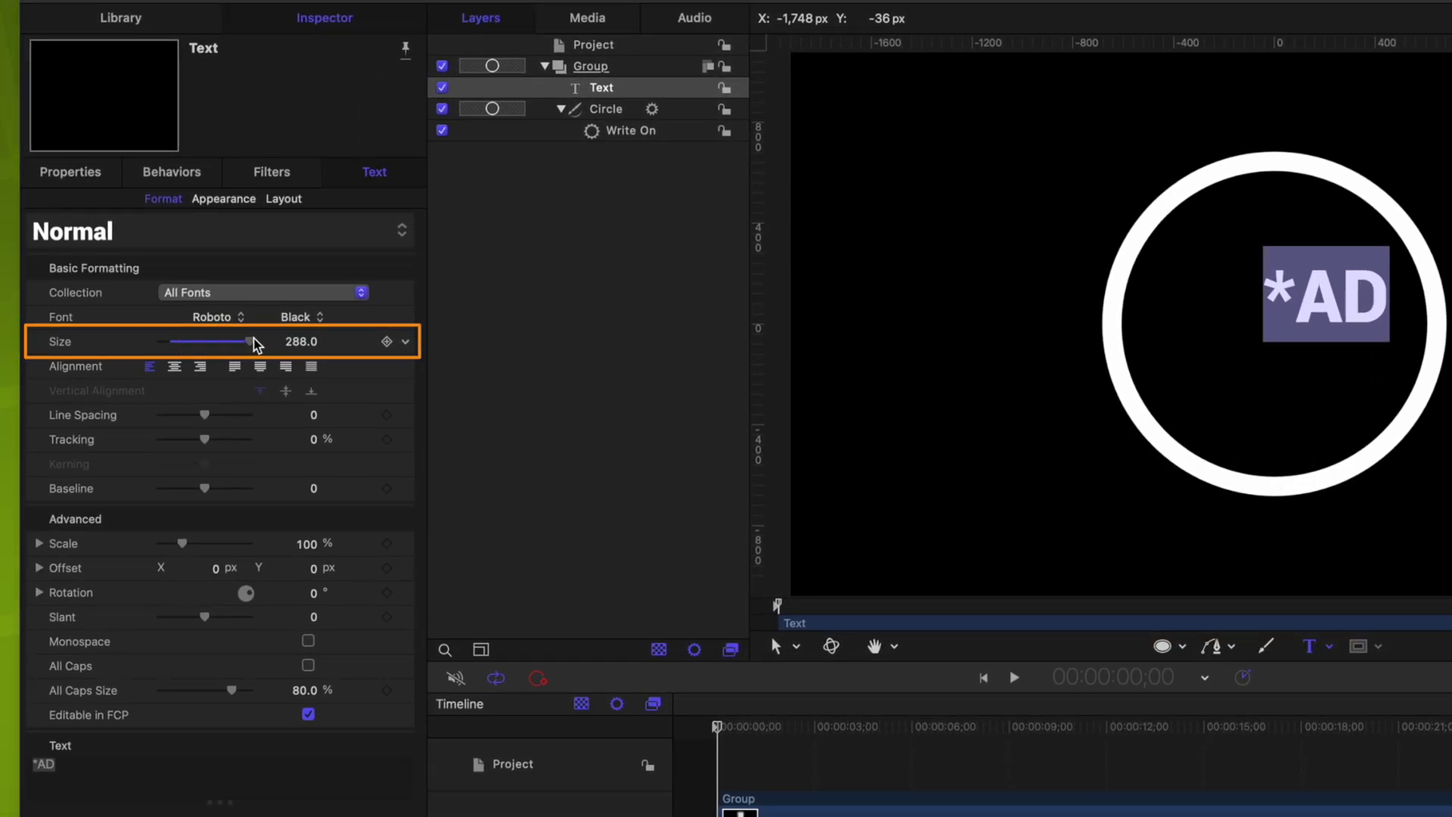
click(175, 367)
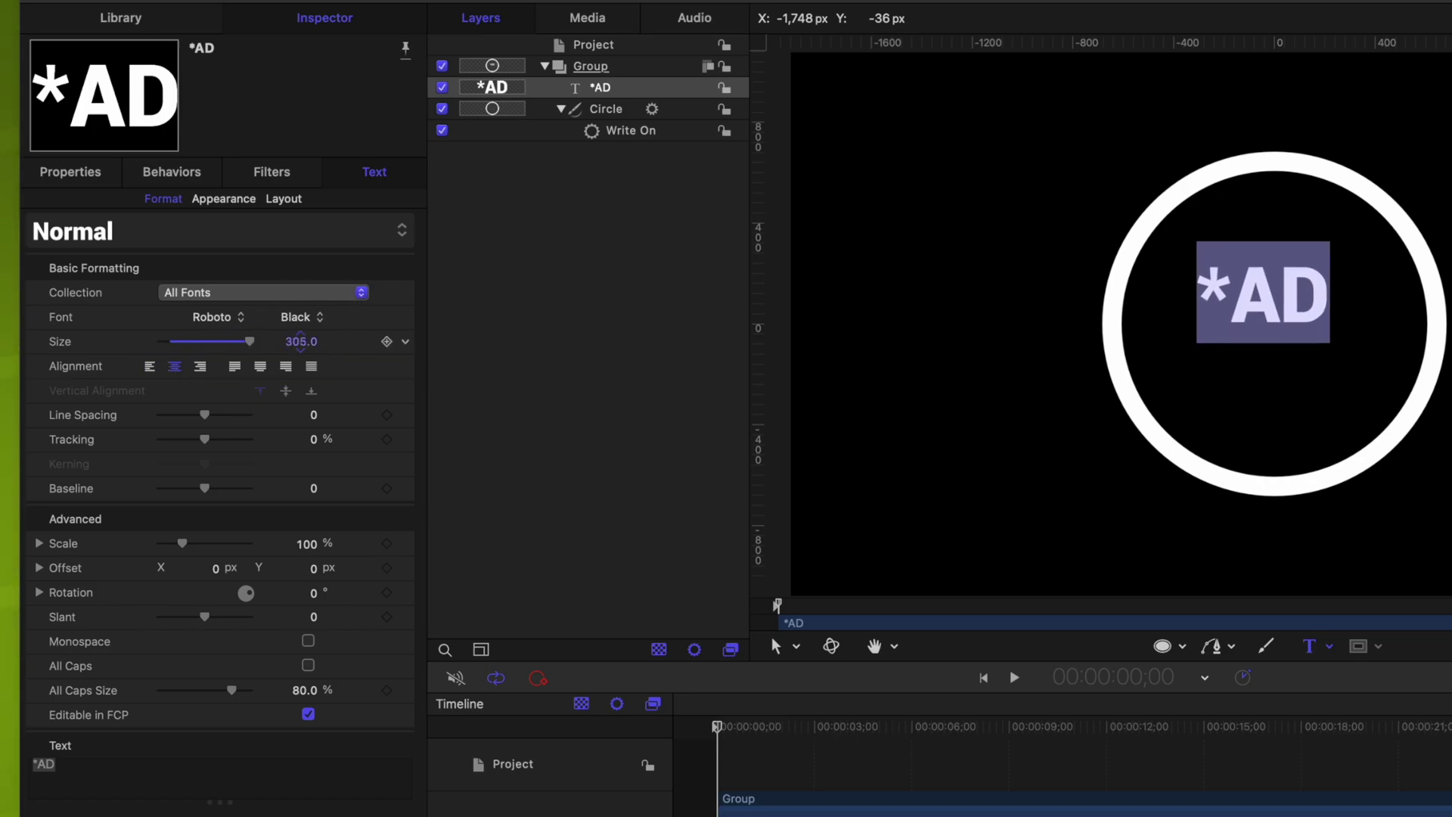
drag(301, 338, 301, 338)
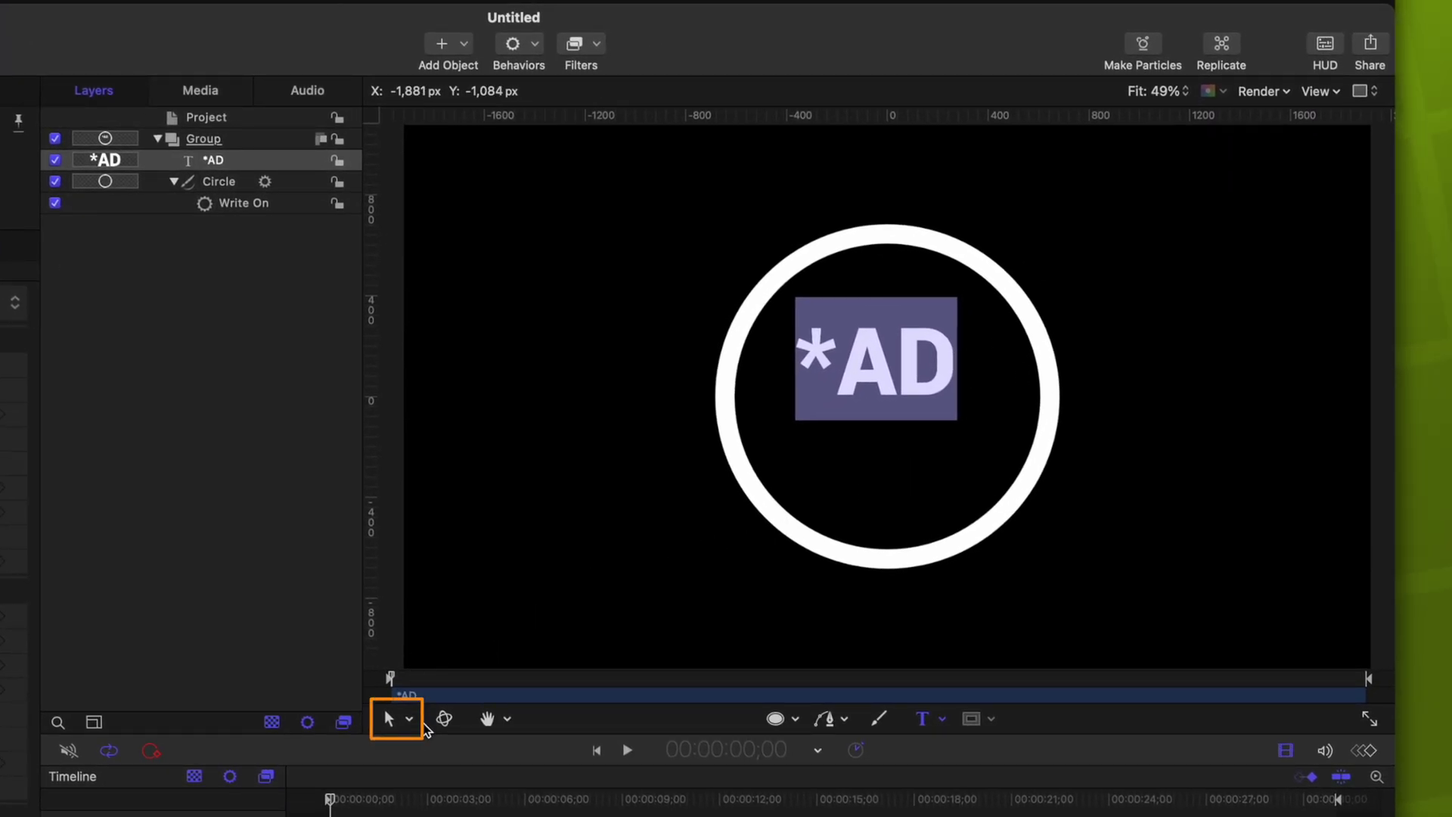
click(390, 718)
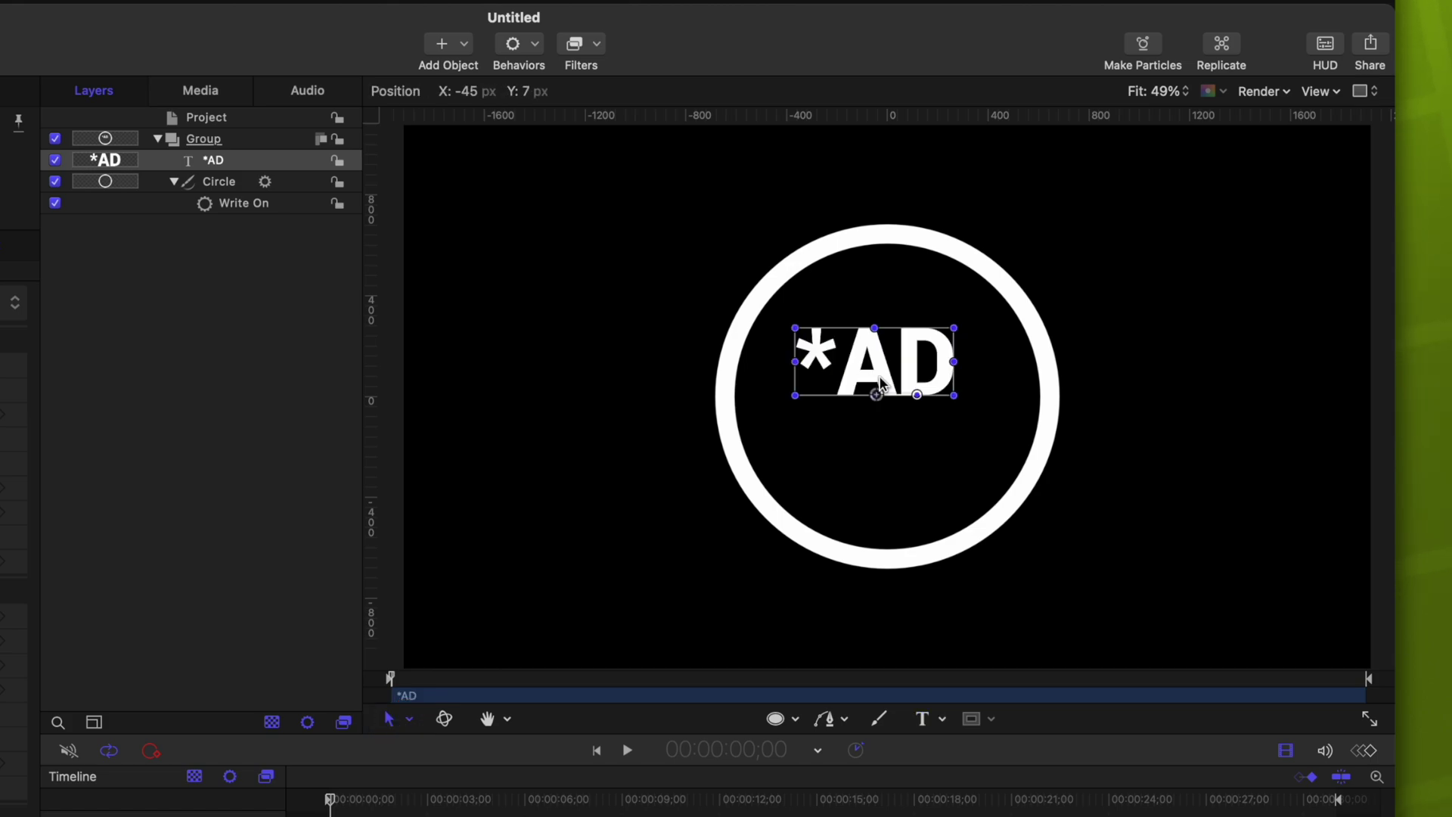
drag(879, 378, 894, 416)
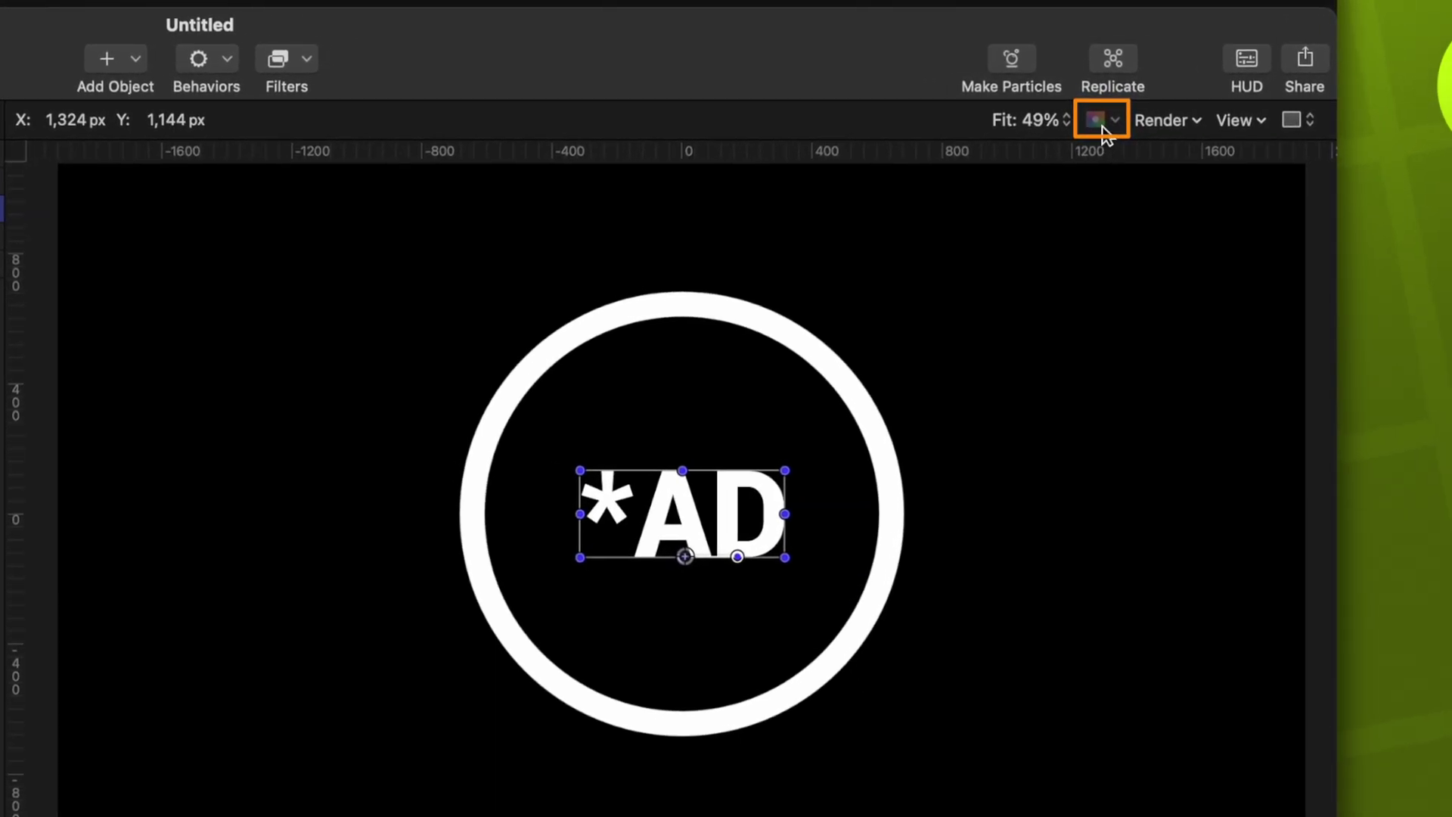
- Show the canvas background as a transparent checkerboard and rename the Group to 'Countdown Clock'
click(1105, 134)
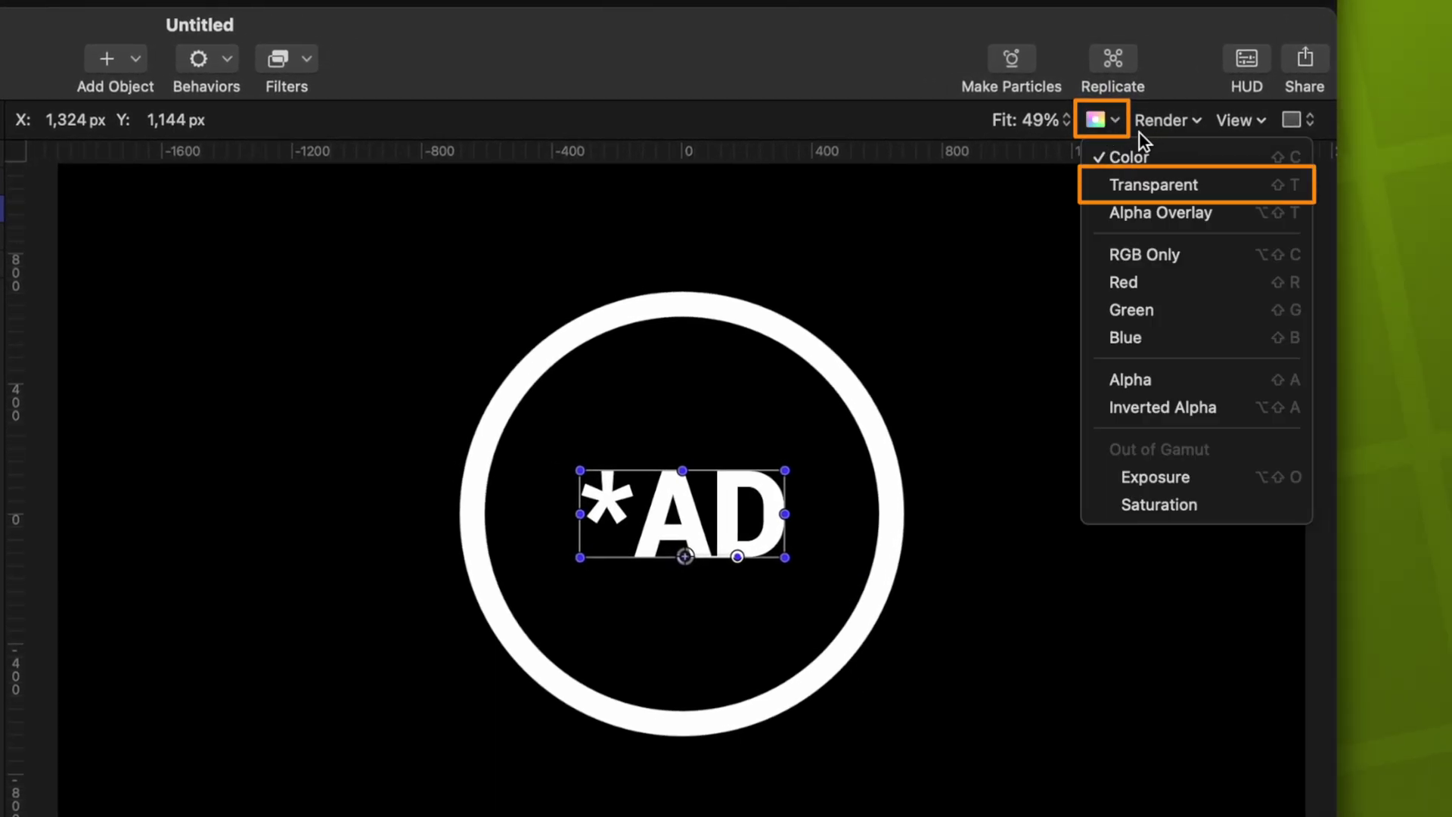
click(1127, 186)
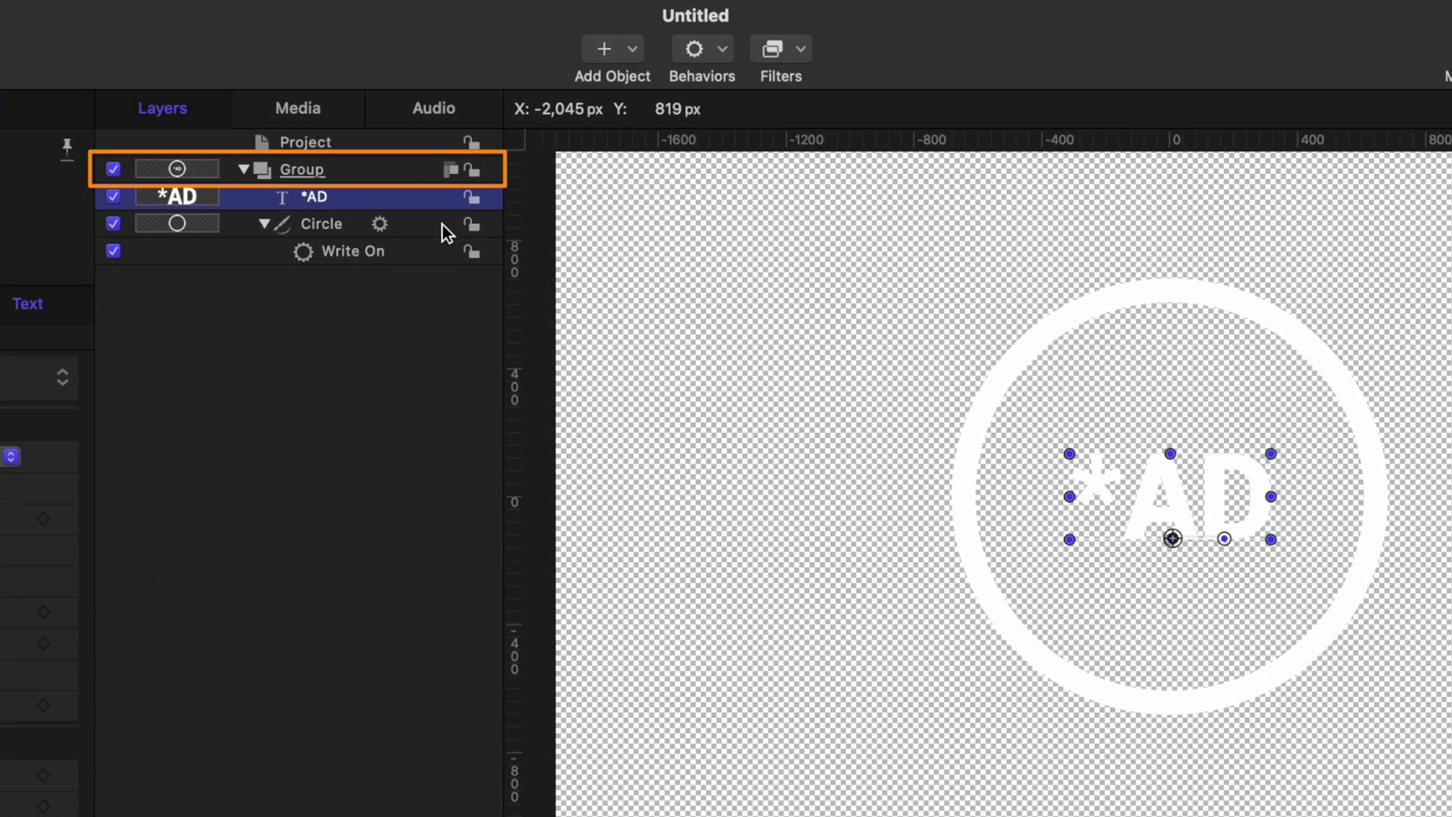
click(272, 173)
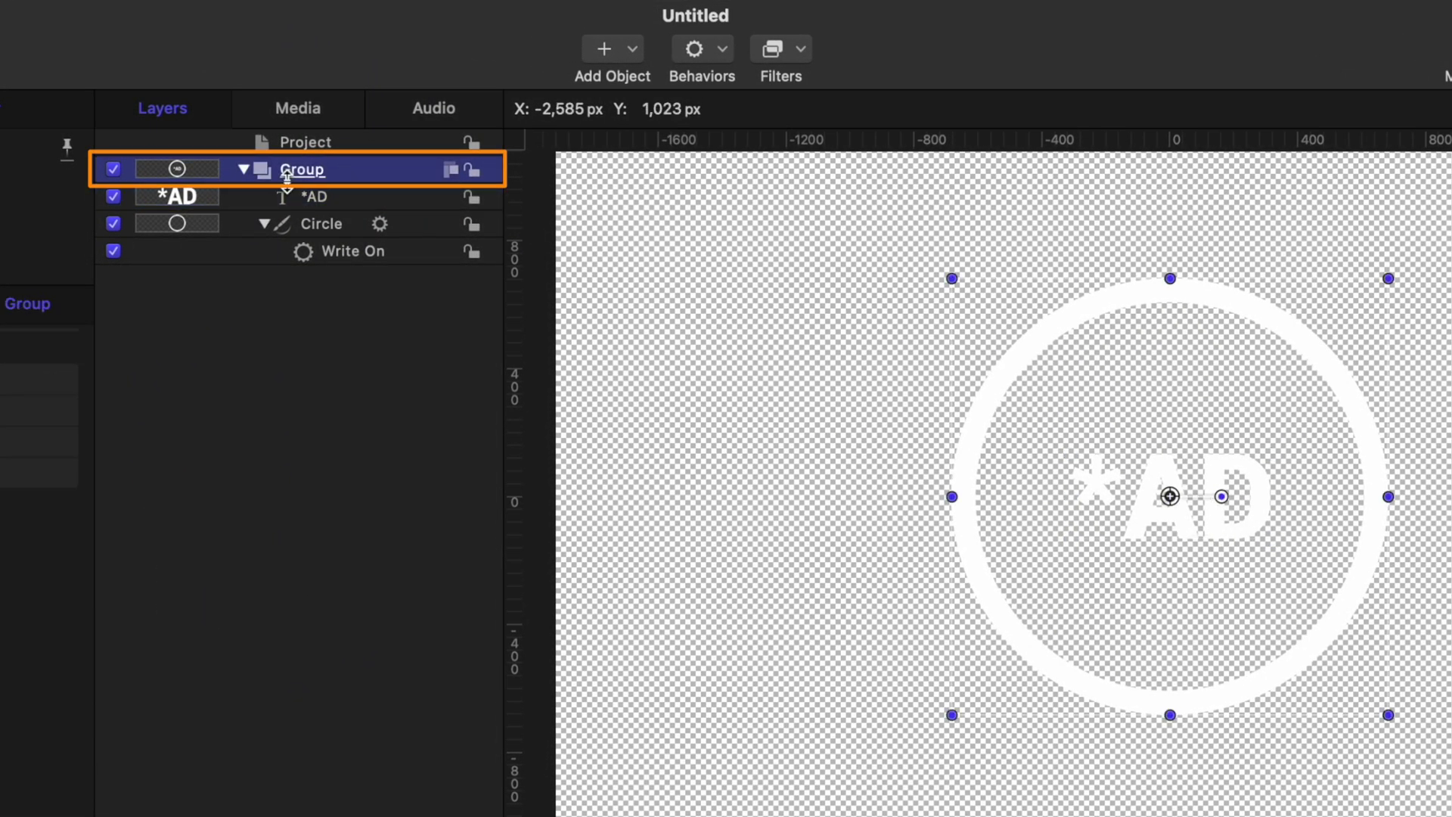
click(352, 199)
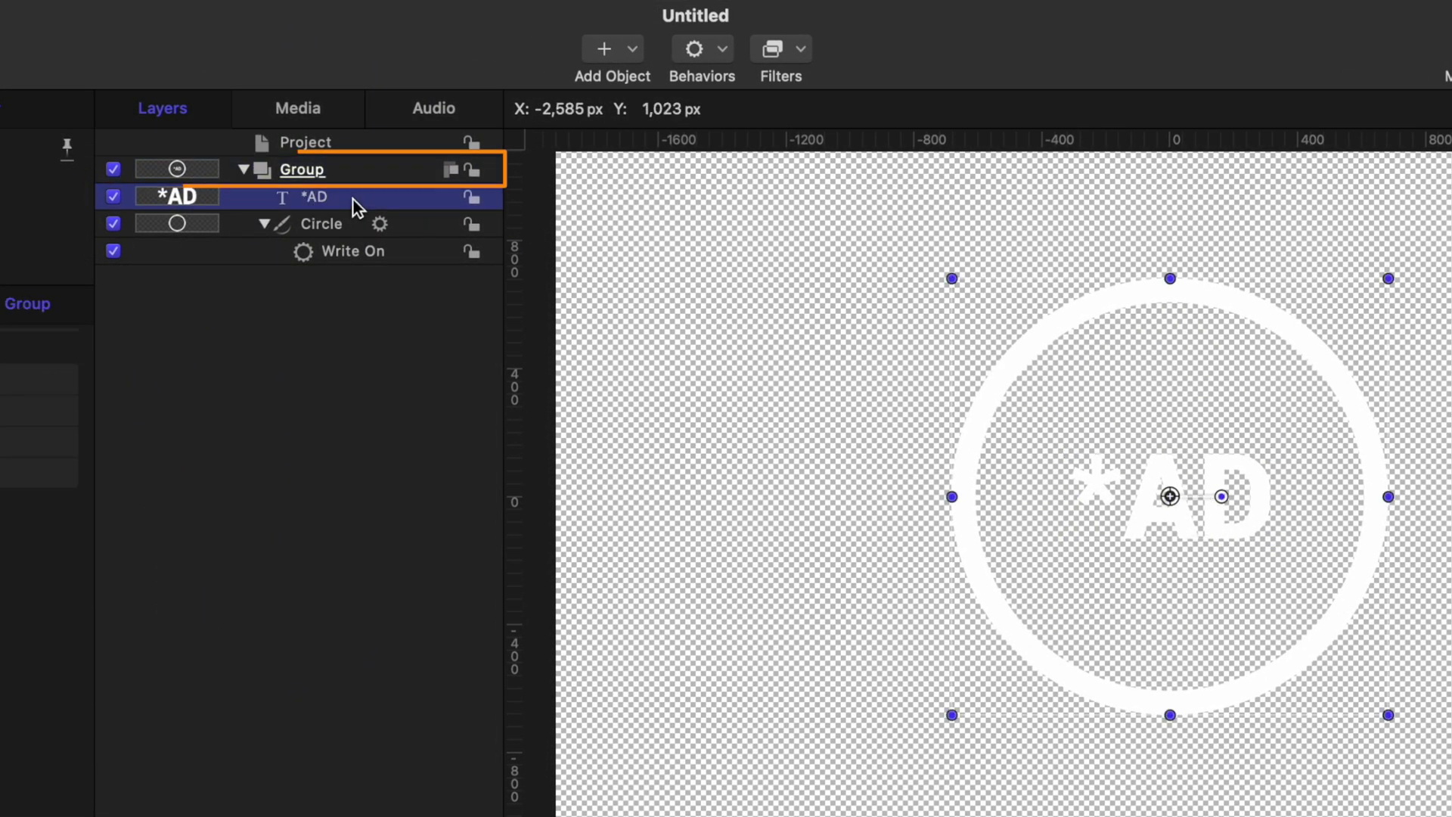
click(340, 216)
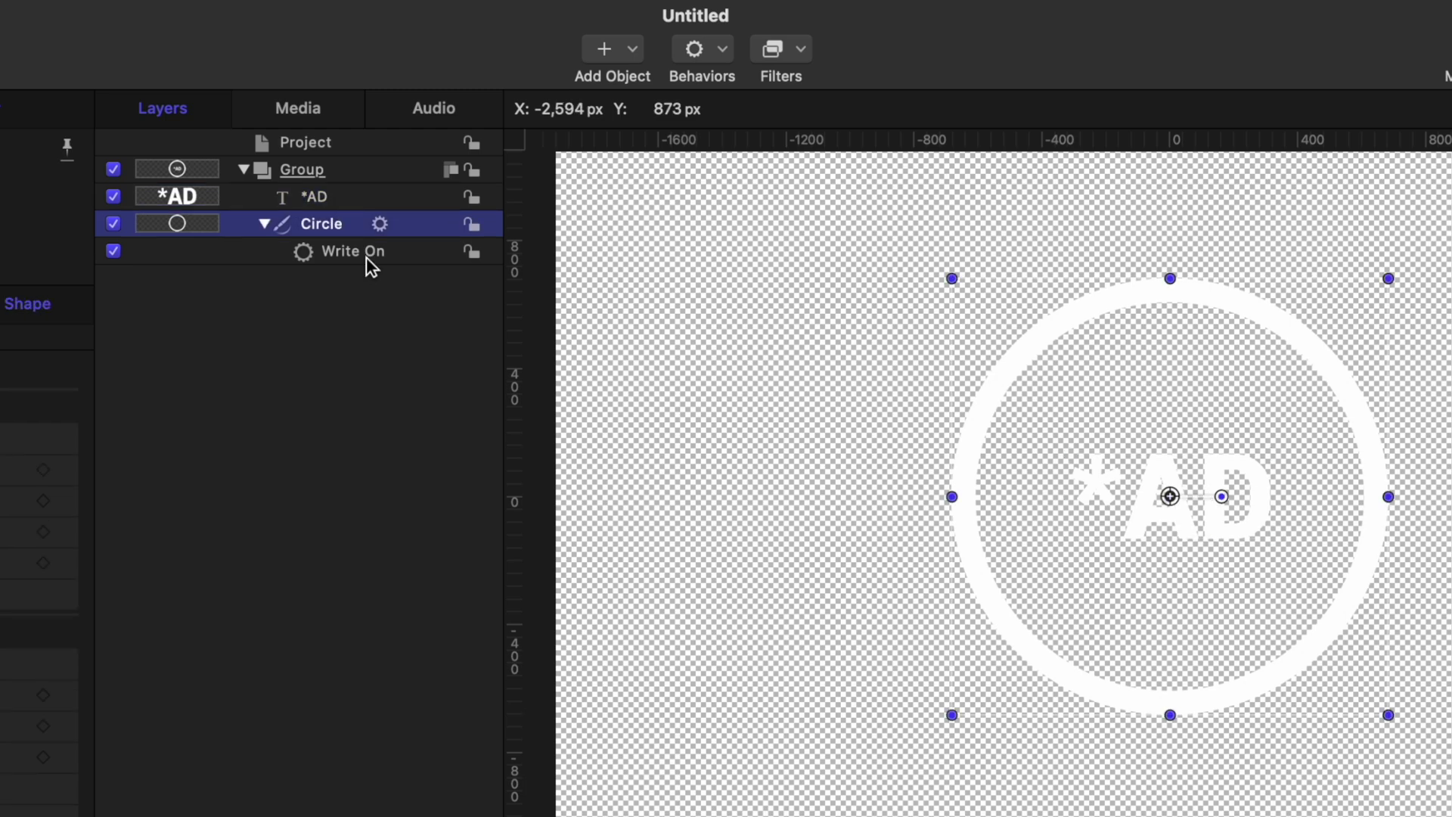
click(332, 171)
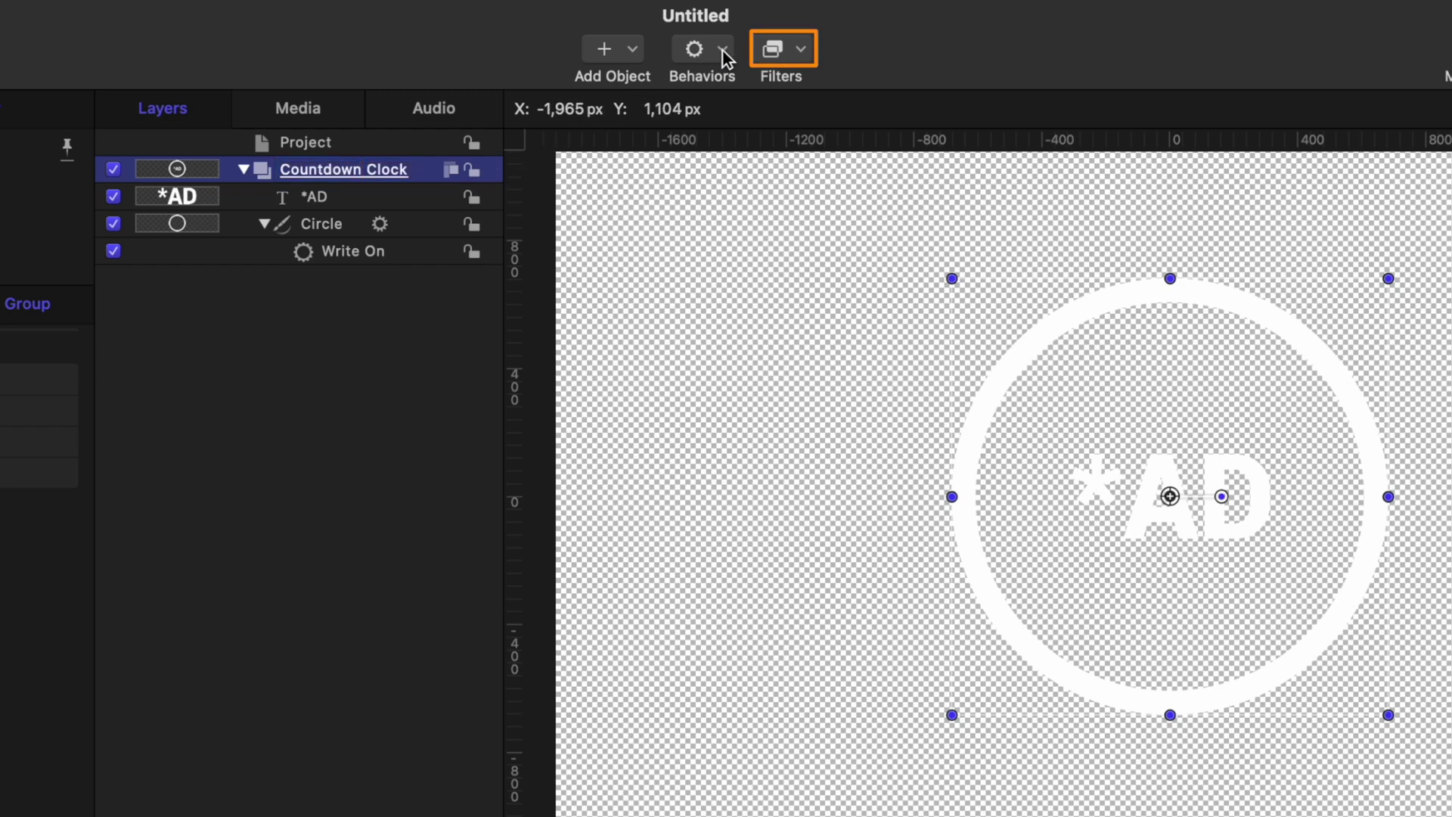
- Add a black Stroke filter with width 10 to the Countdown Clock group
click(787, 43)
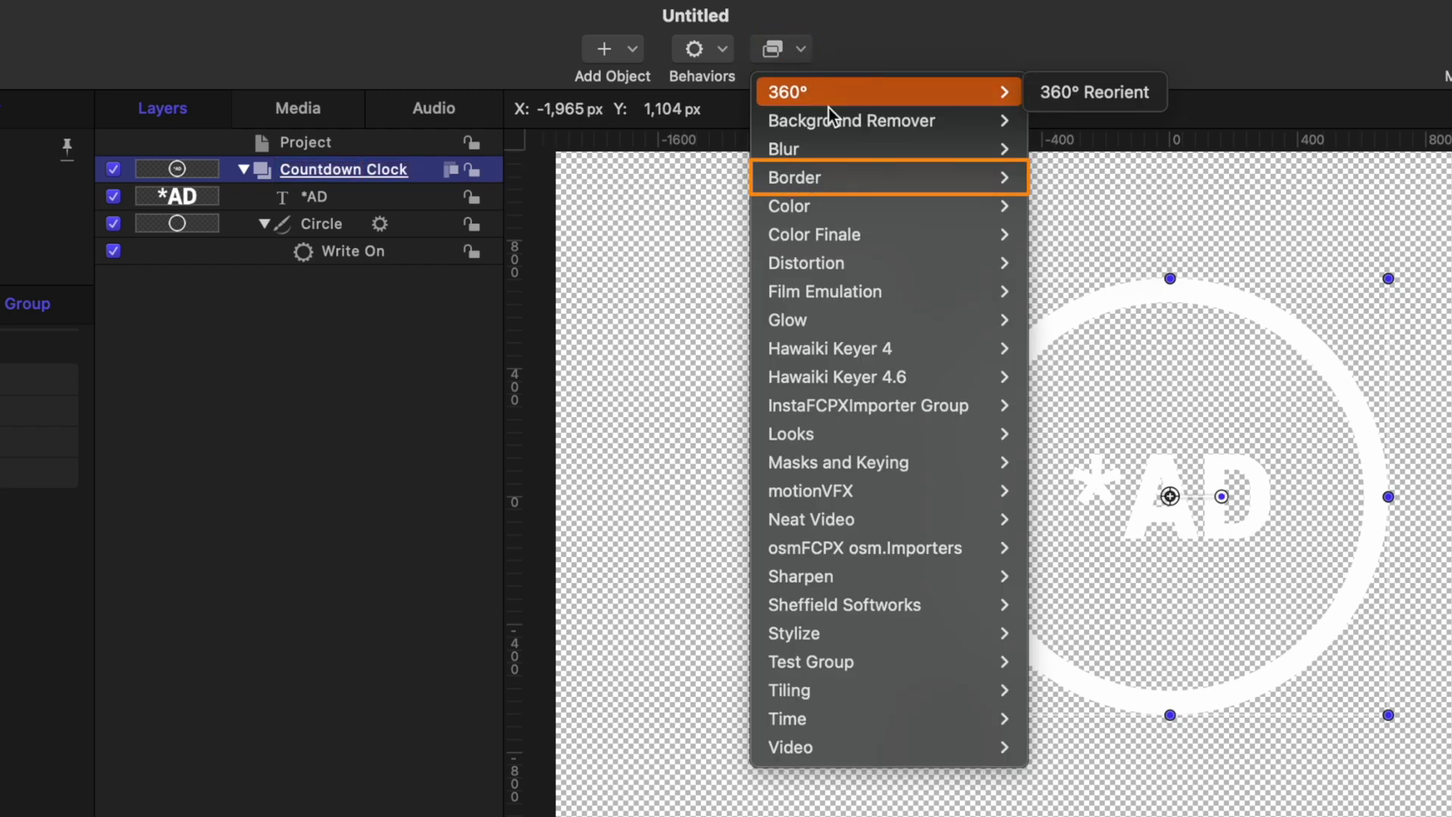
mouse_move(954, 189)
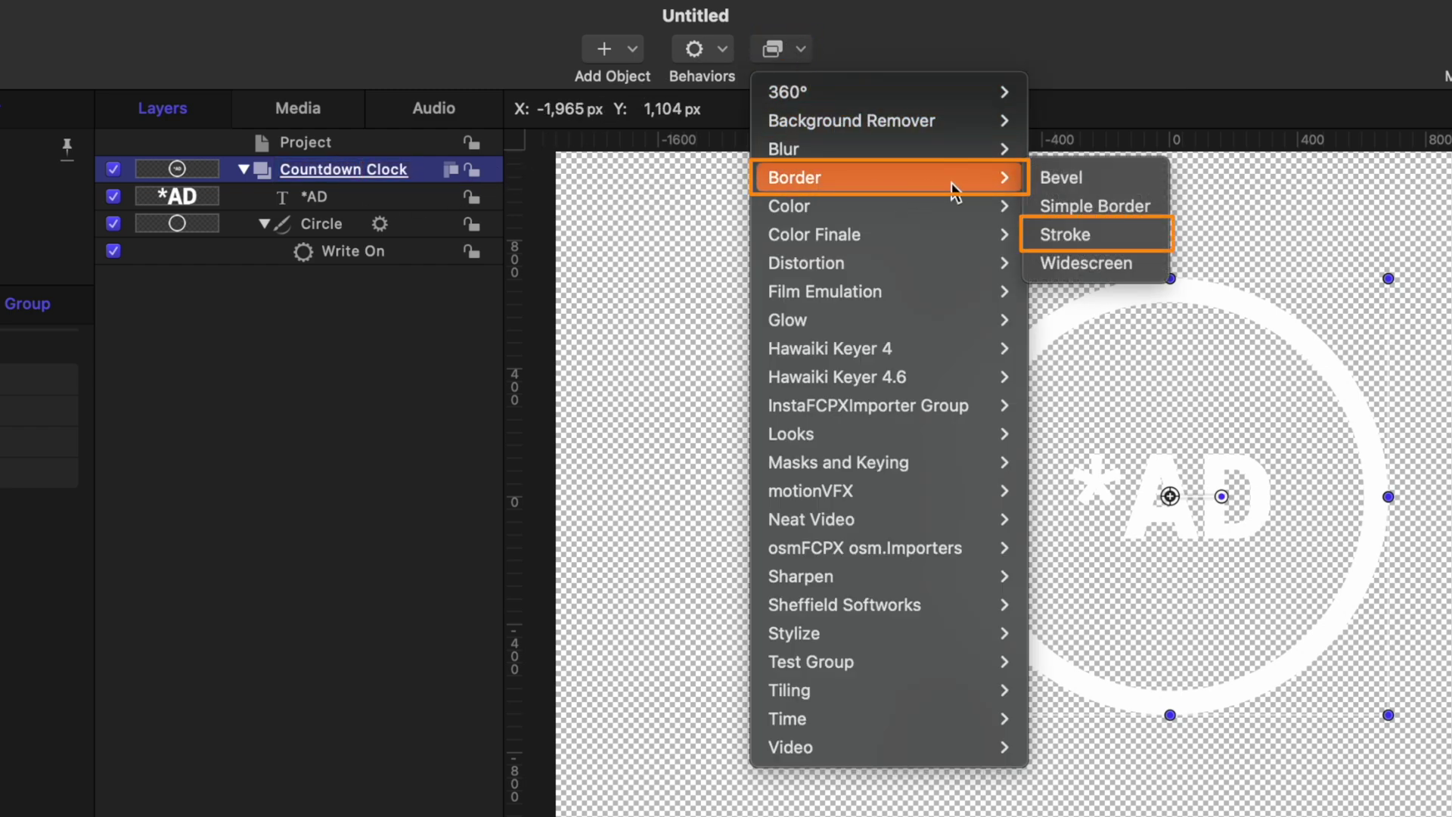
click(1106, 244)
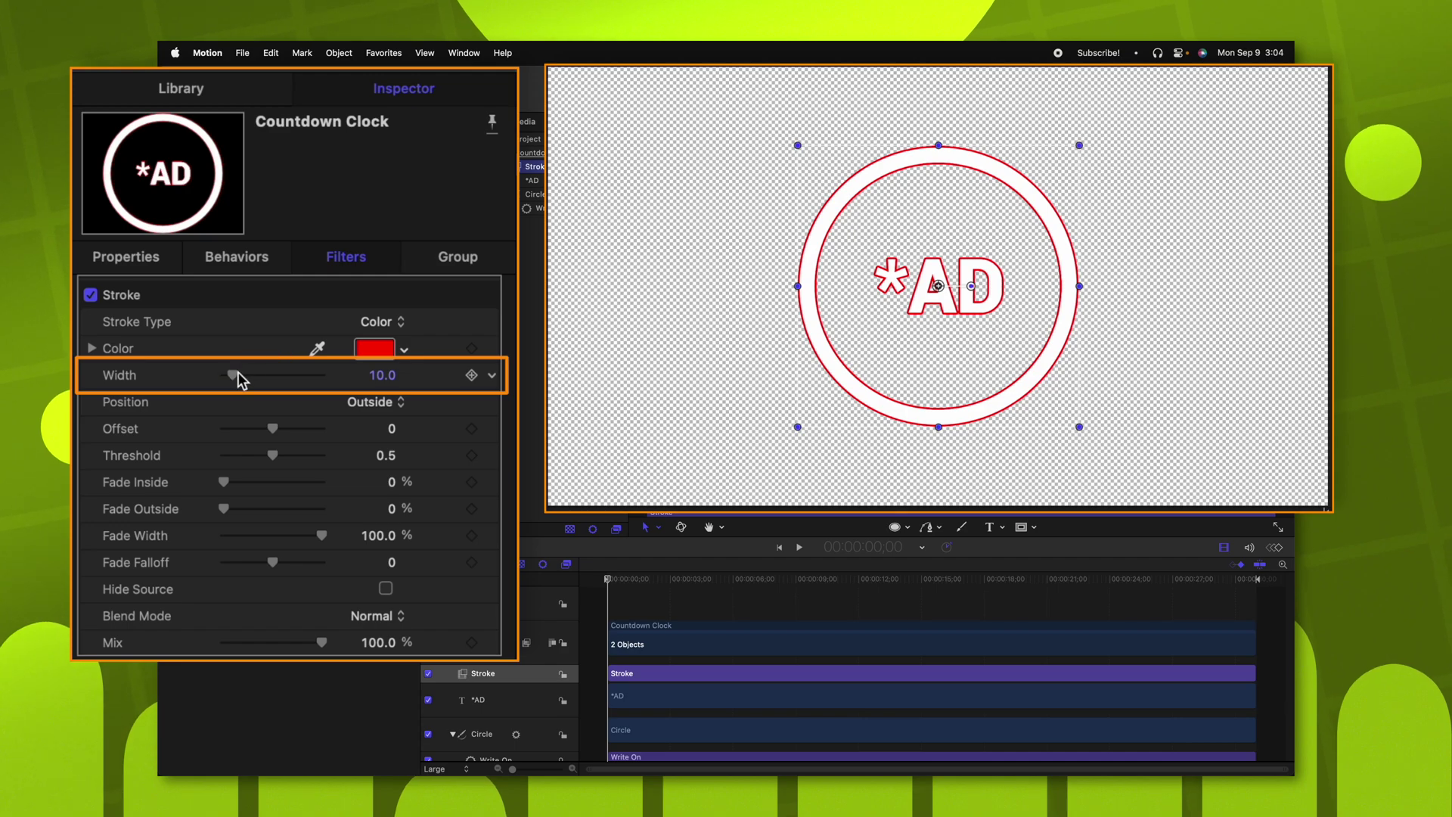
drag(238, 376, 257, 375)
key(super+z)
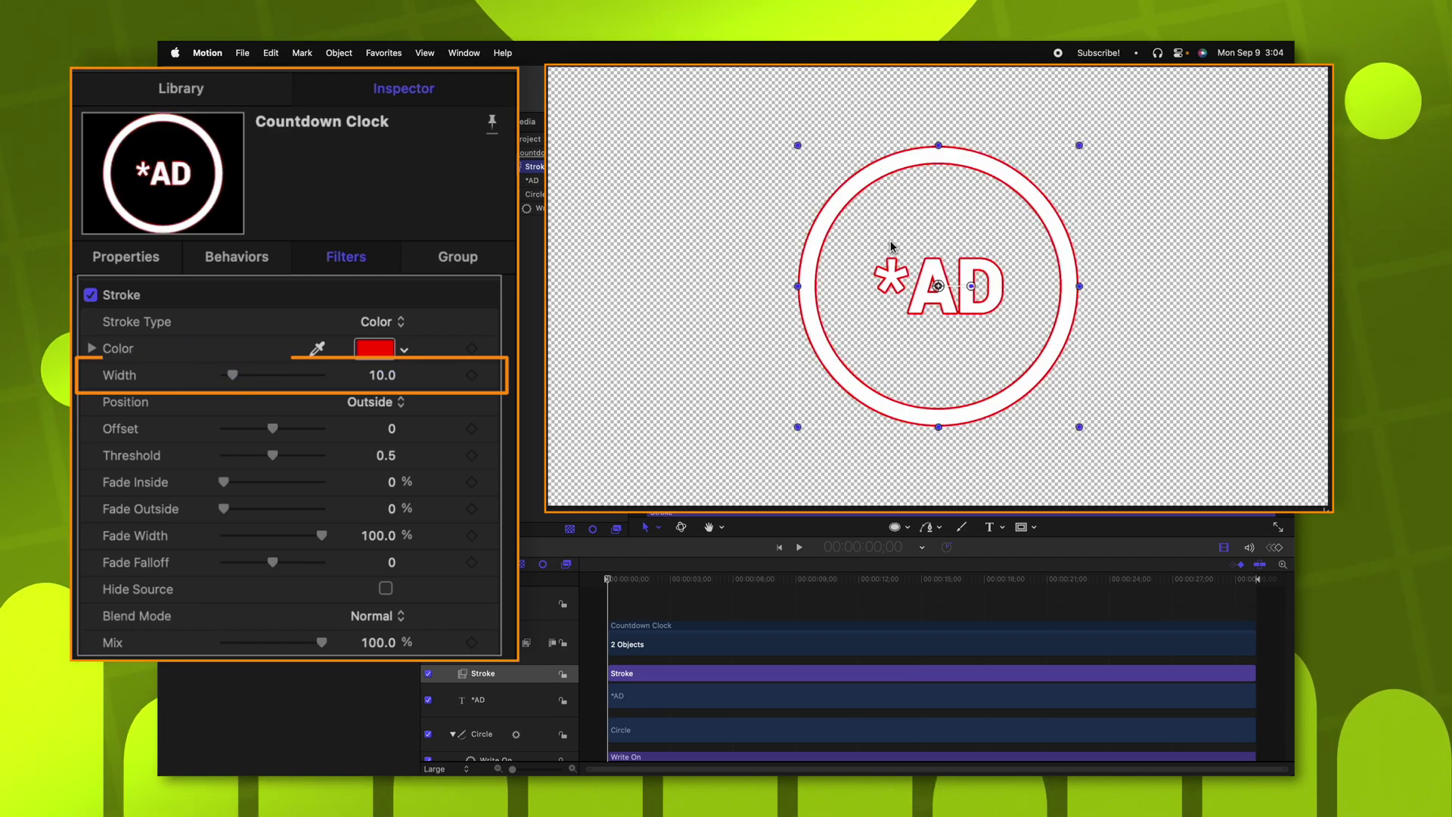
click(384, 353)
drag(605, 707, 713, 707)
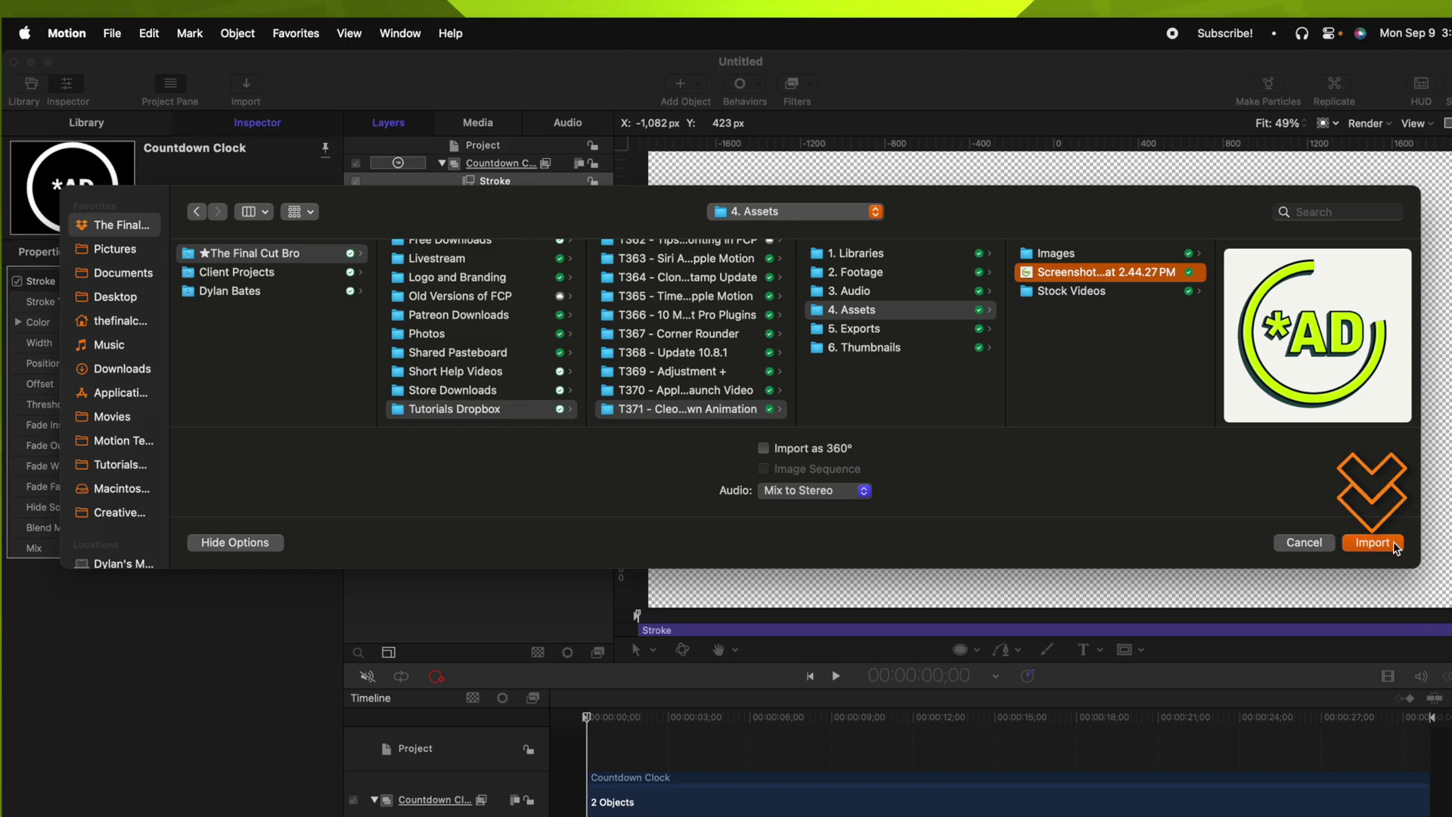
- Import the reference screenshot and place it up and to the left of the ring
click(1372, 543)
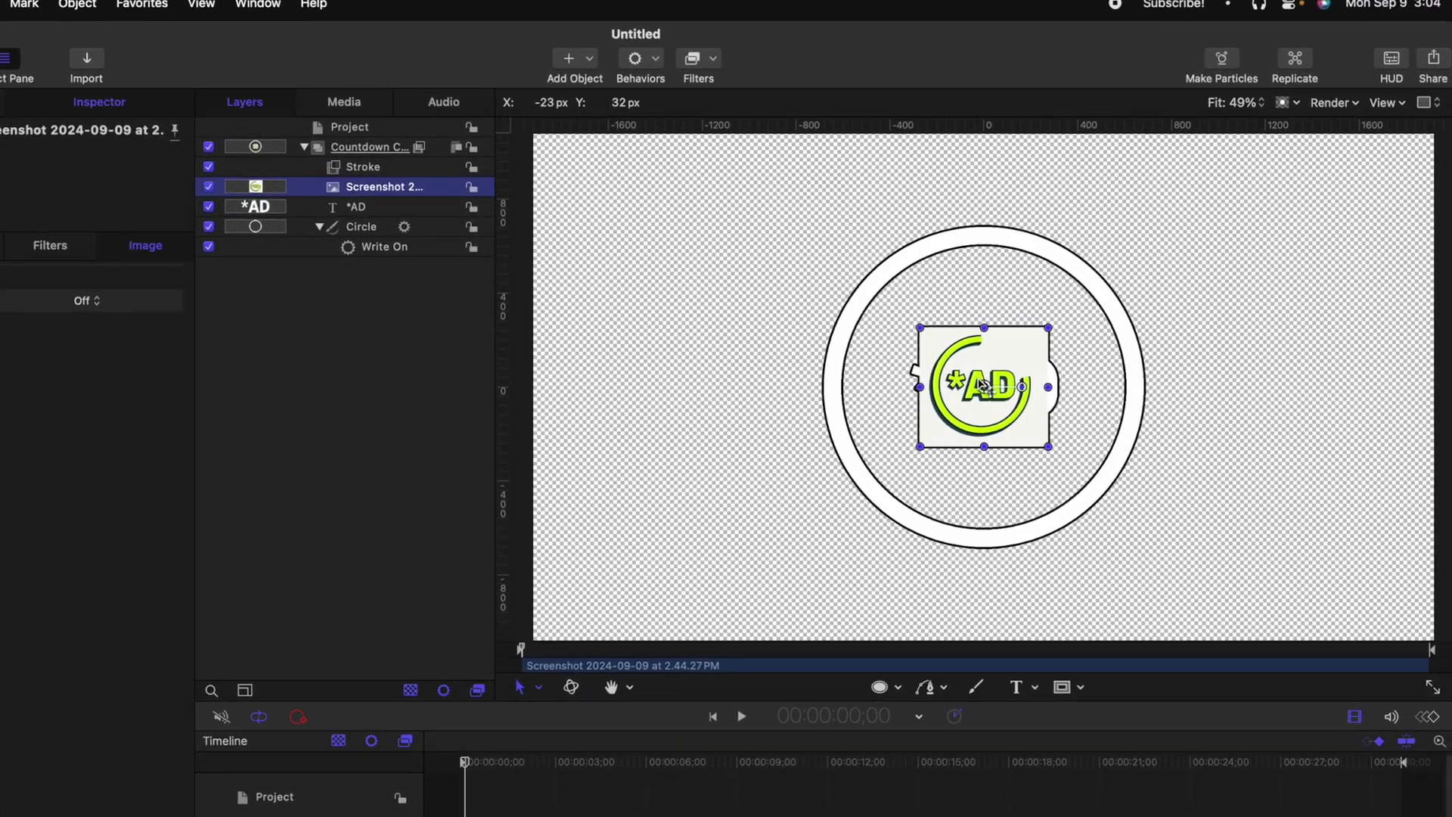
drag(1043, 356, 784, 319)
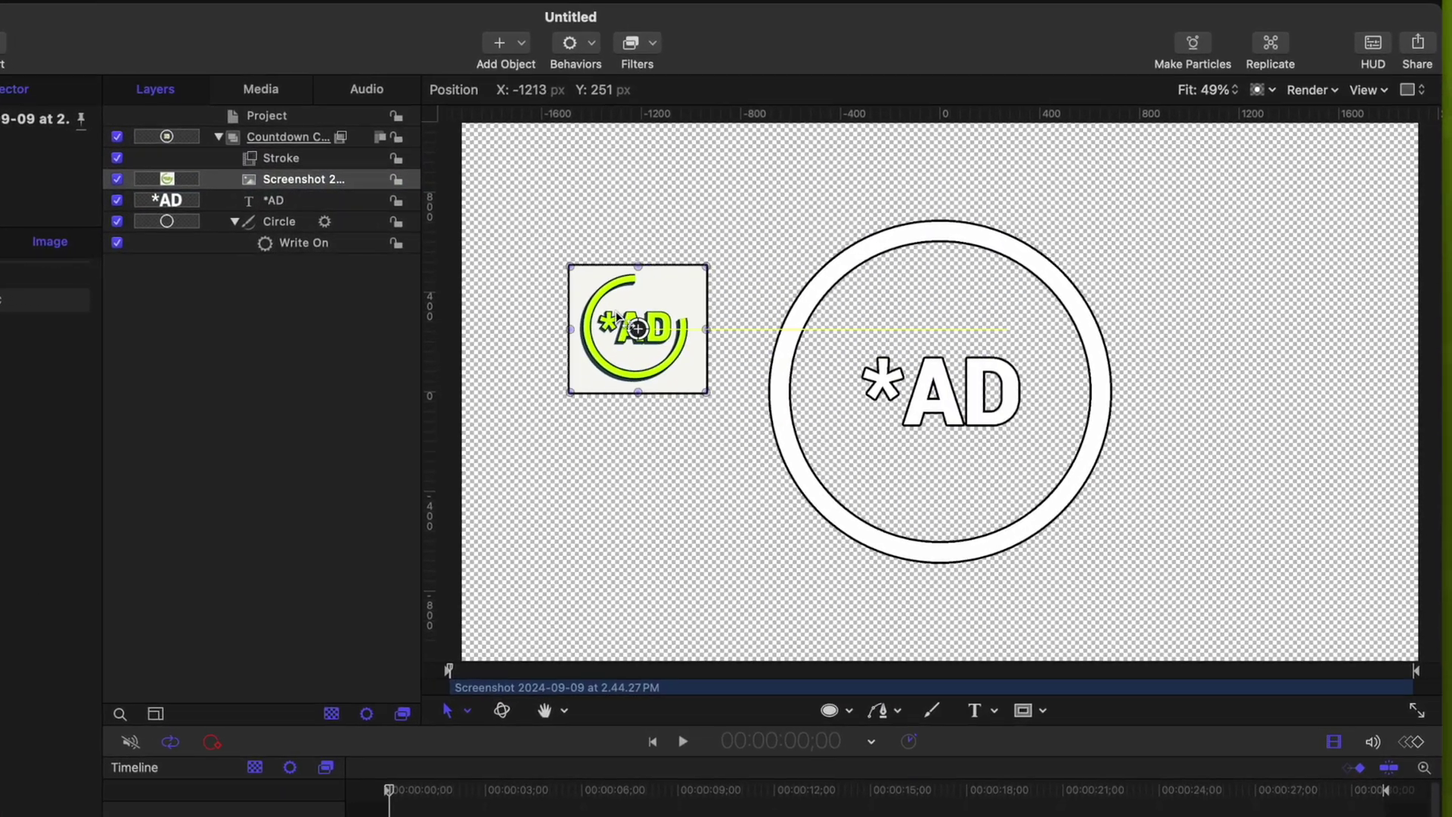
drag(624, 322, 605, 301)
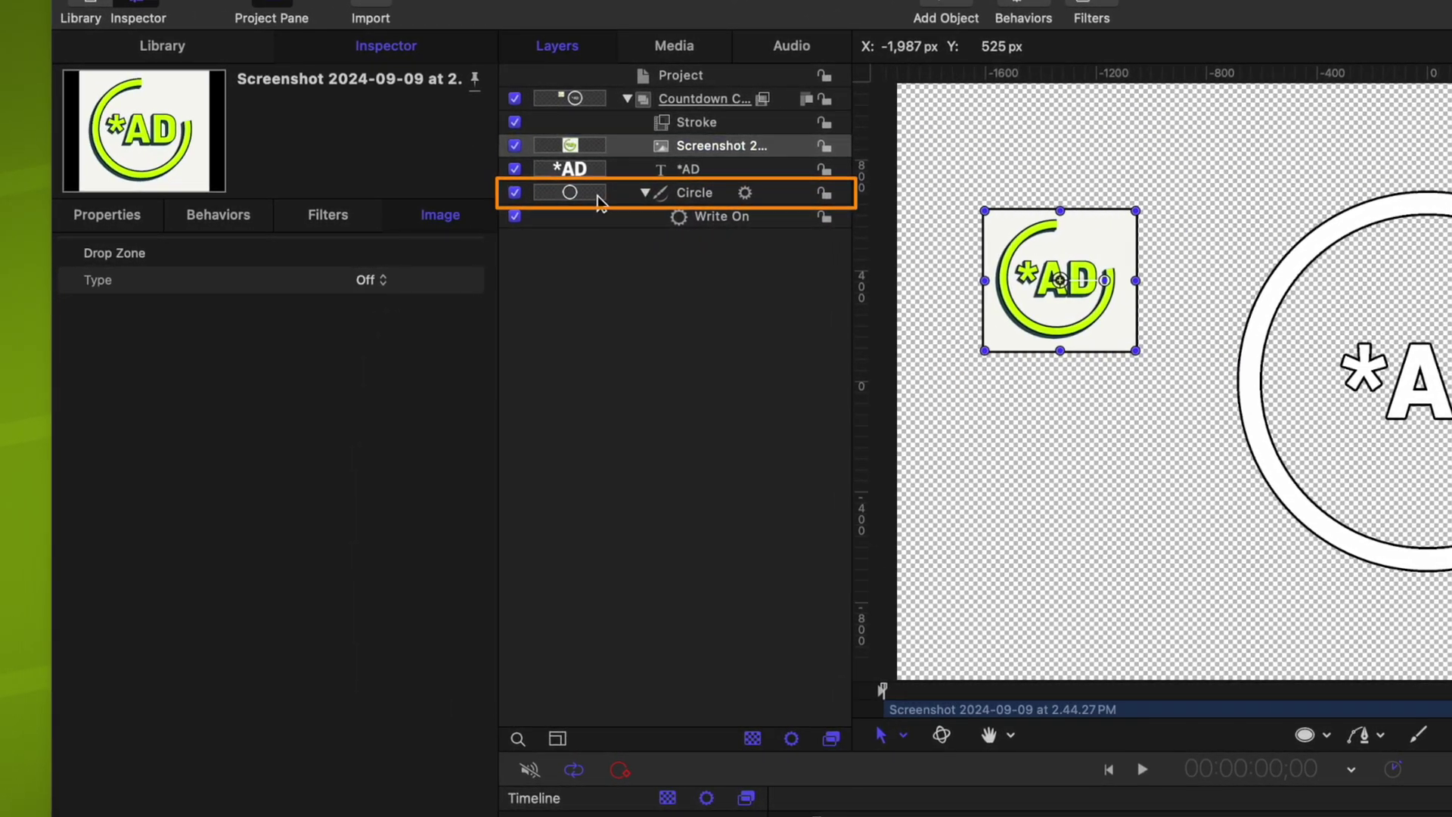
- Sample the screenshot's lime green as the Circle's outline brush colour
click(598, 197)
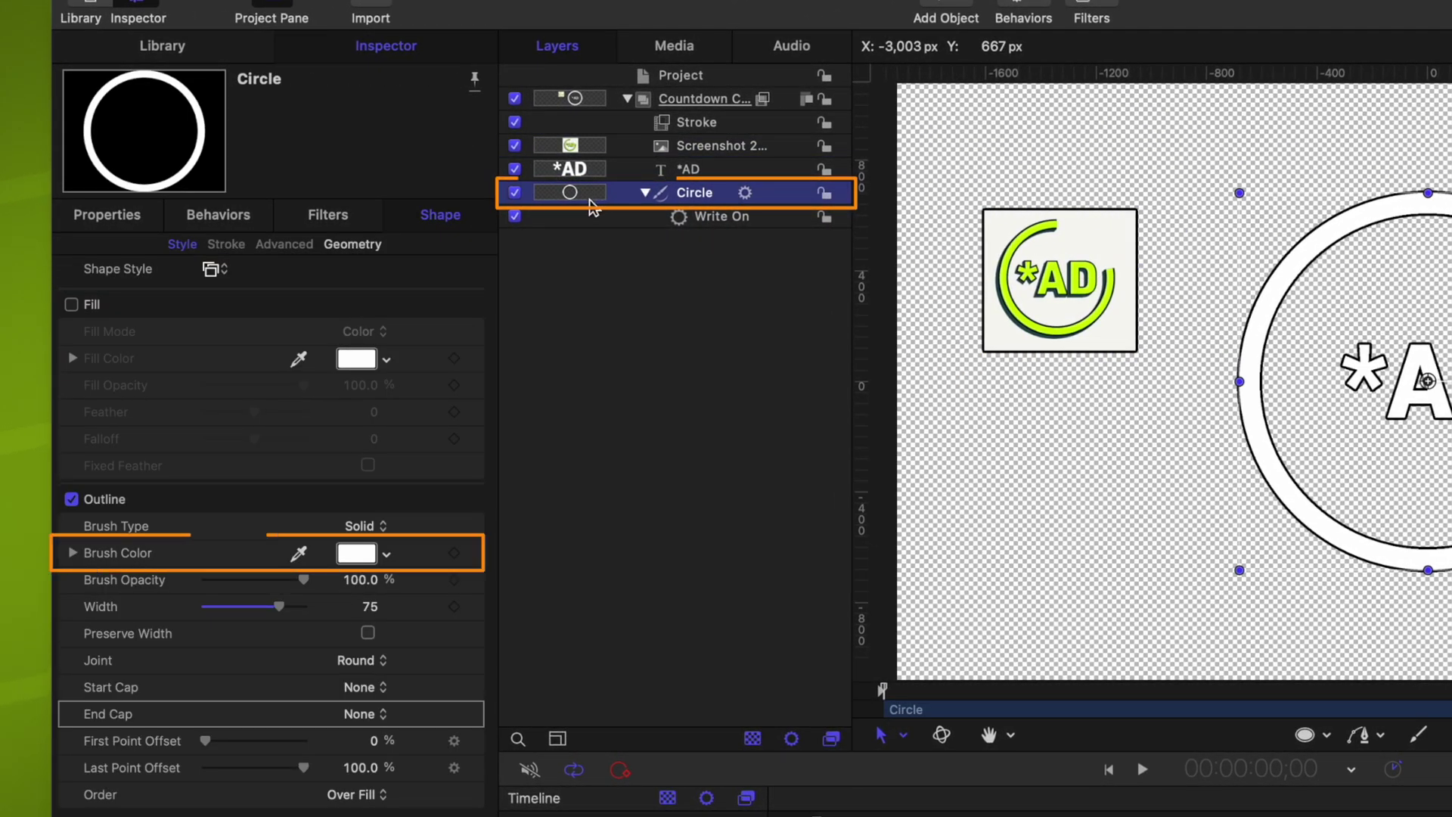
click(153, 555)
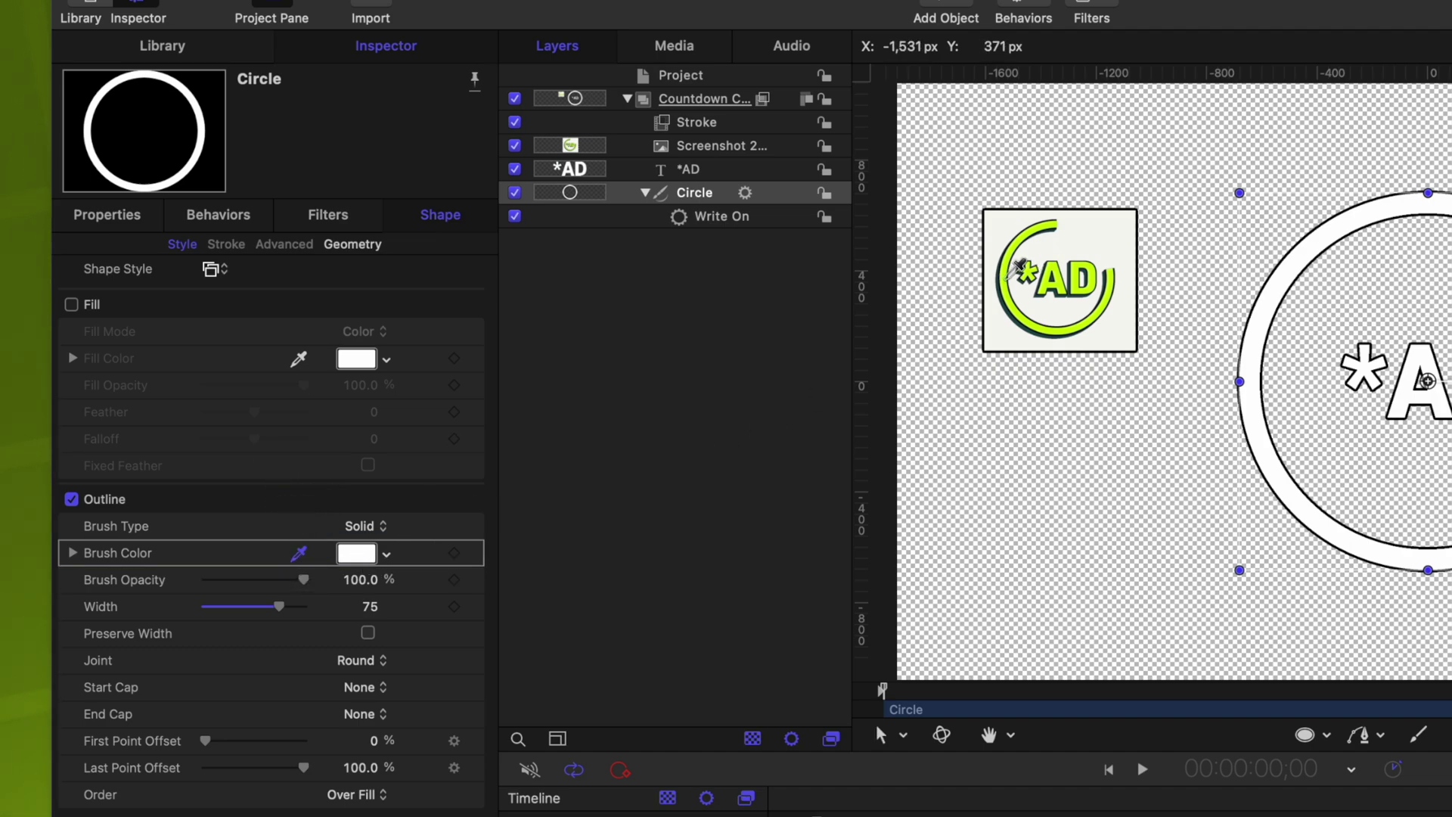
click(1011, 277)
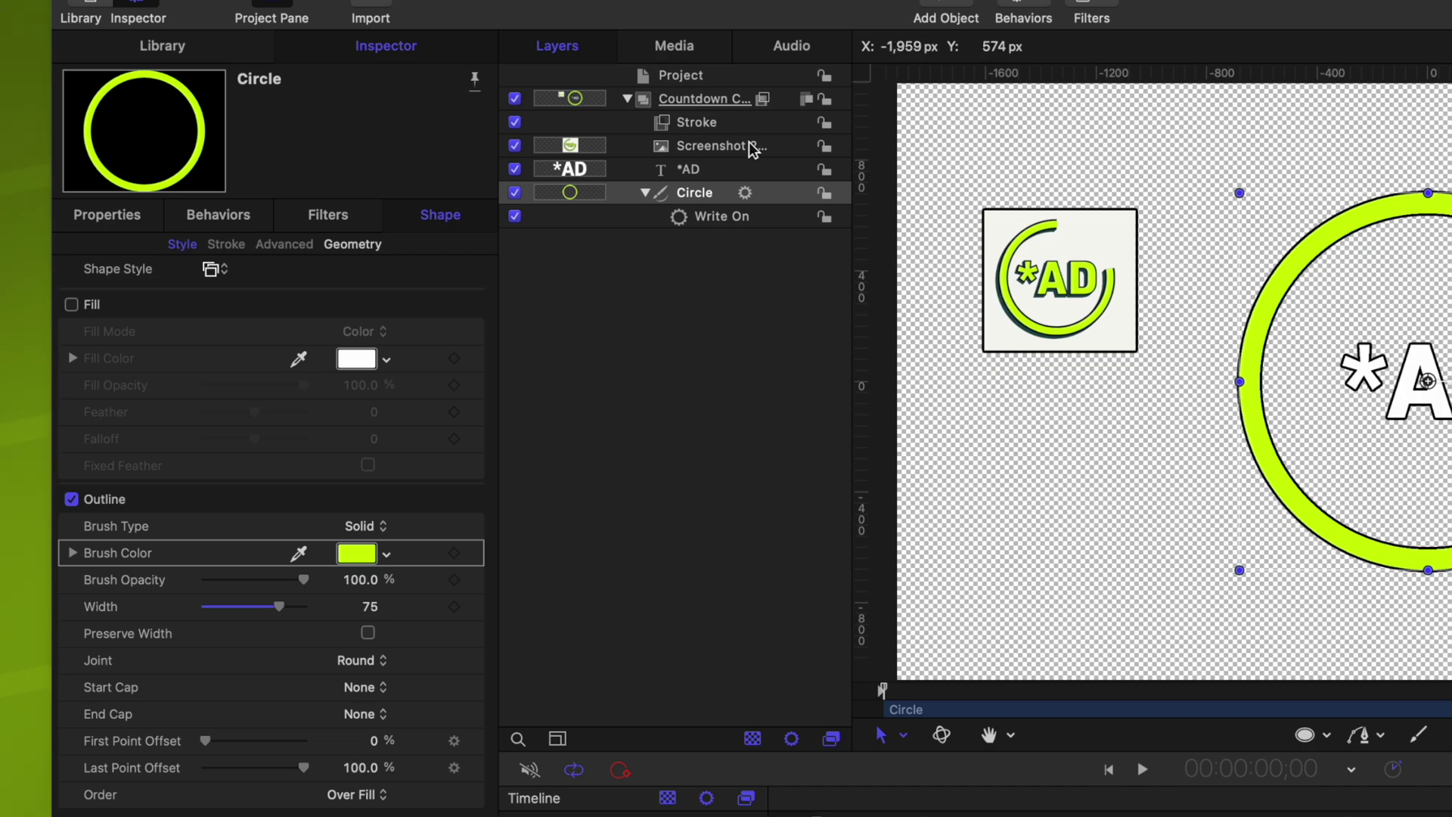
drag(691, 179, 665, 185)
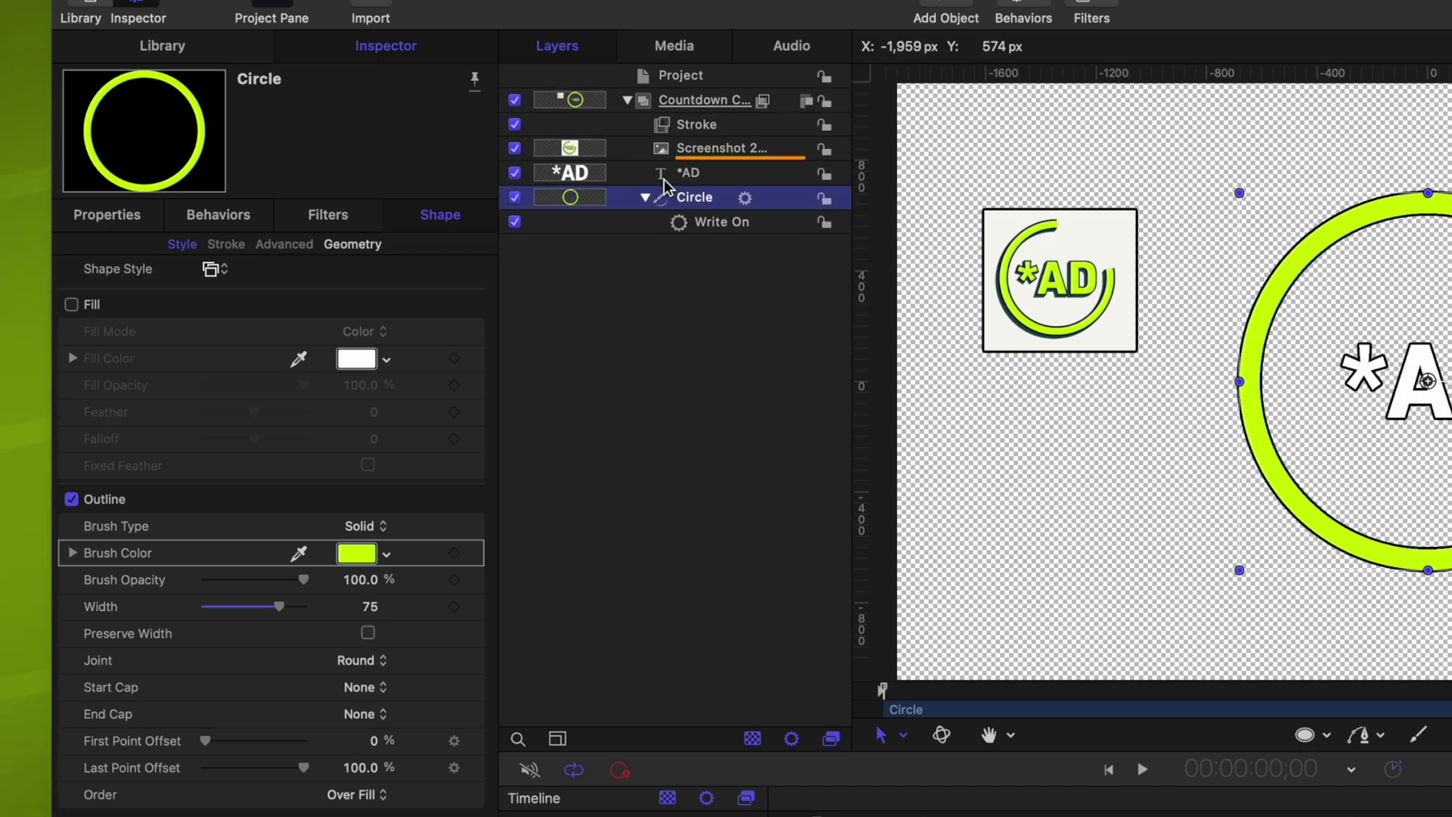
click(603, 180)
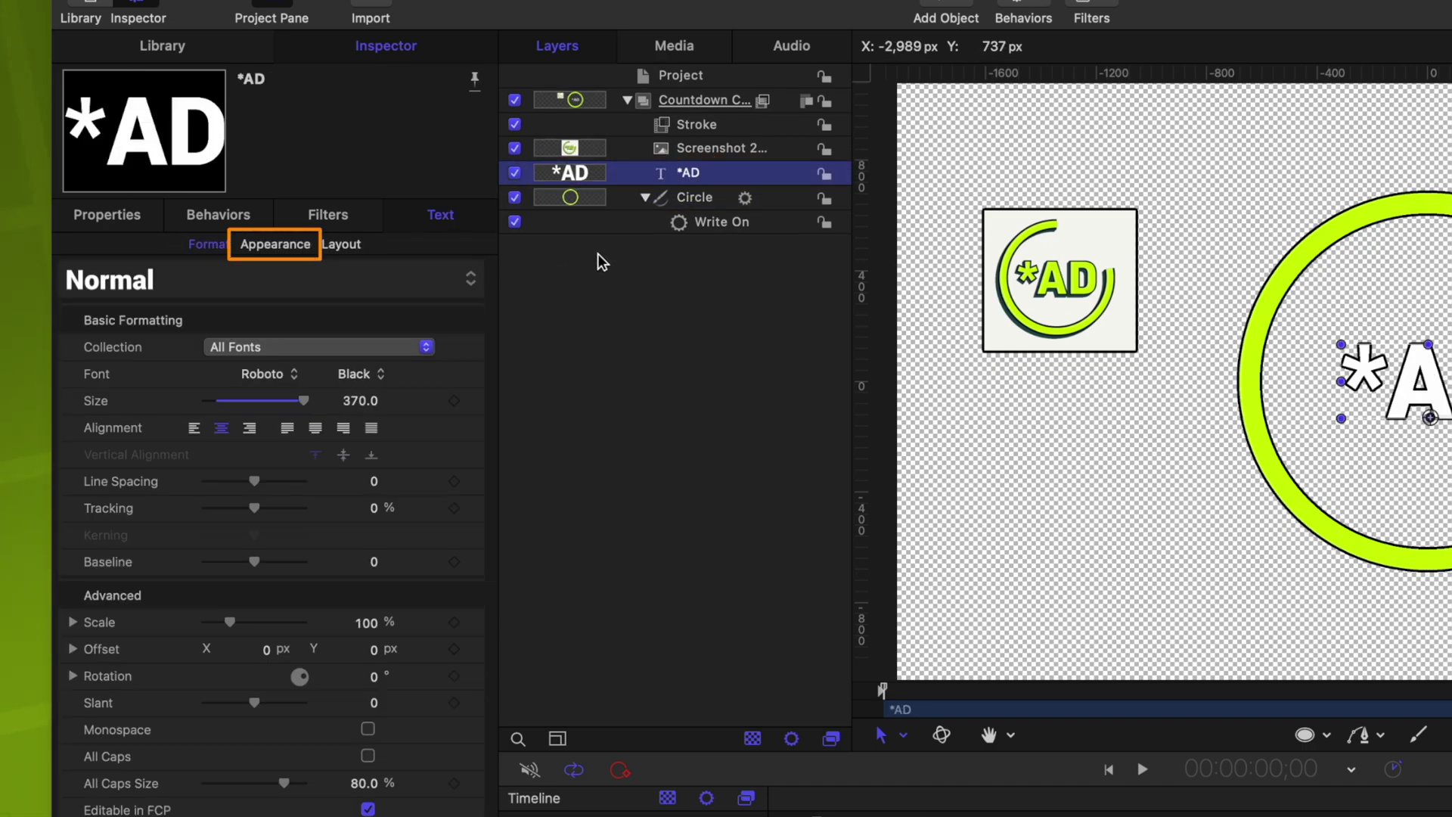
- Bring up the *AD text's Appearance settings to give its face lime green
click(275, 244)
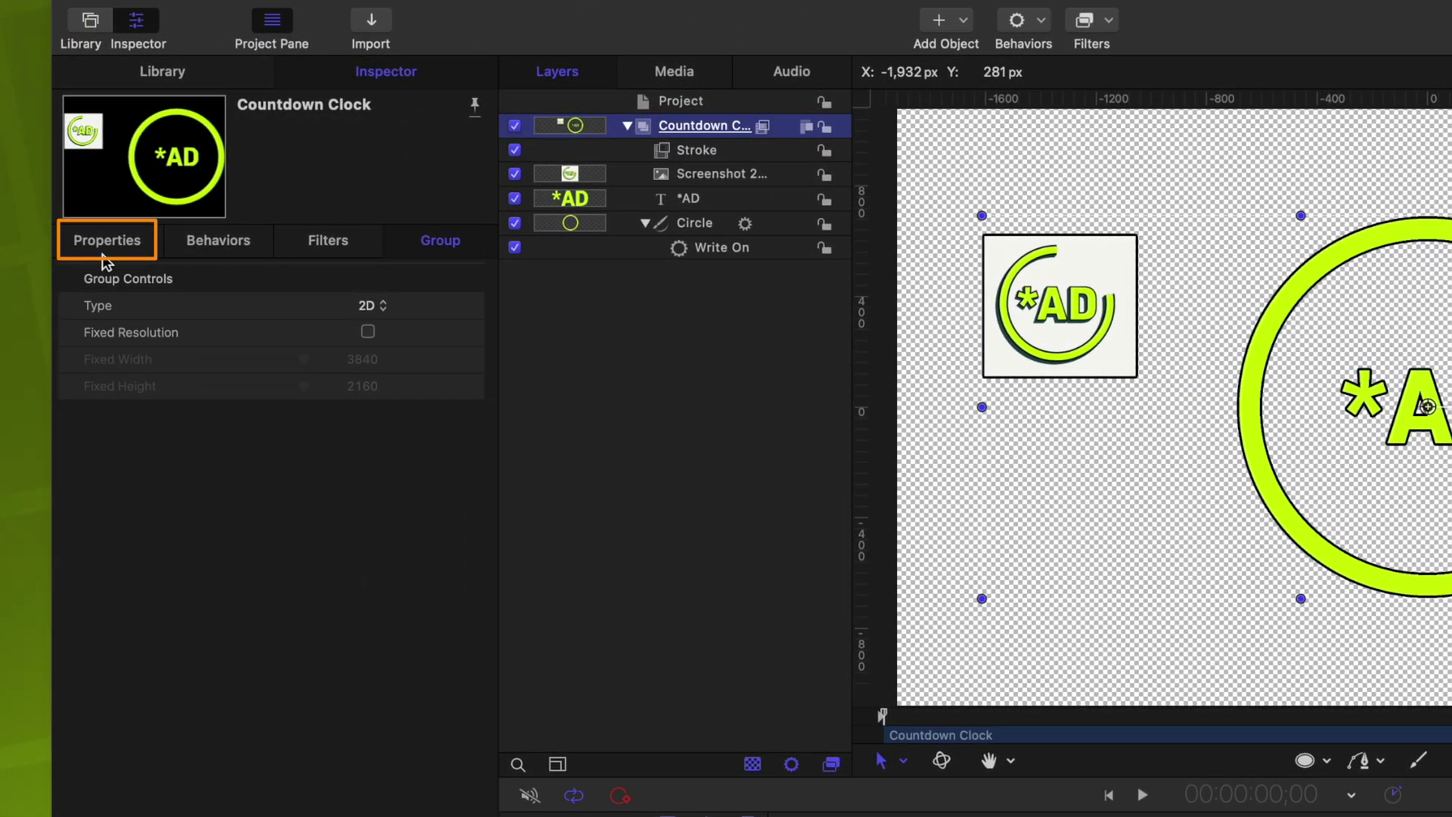
- Enable a drop shadow: distance 36, angle 237.9°, opacity 100%, blur 0, dark grey sampled colour
click(104, 254)
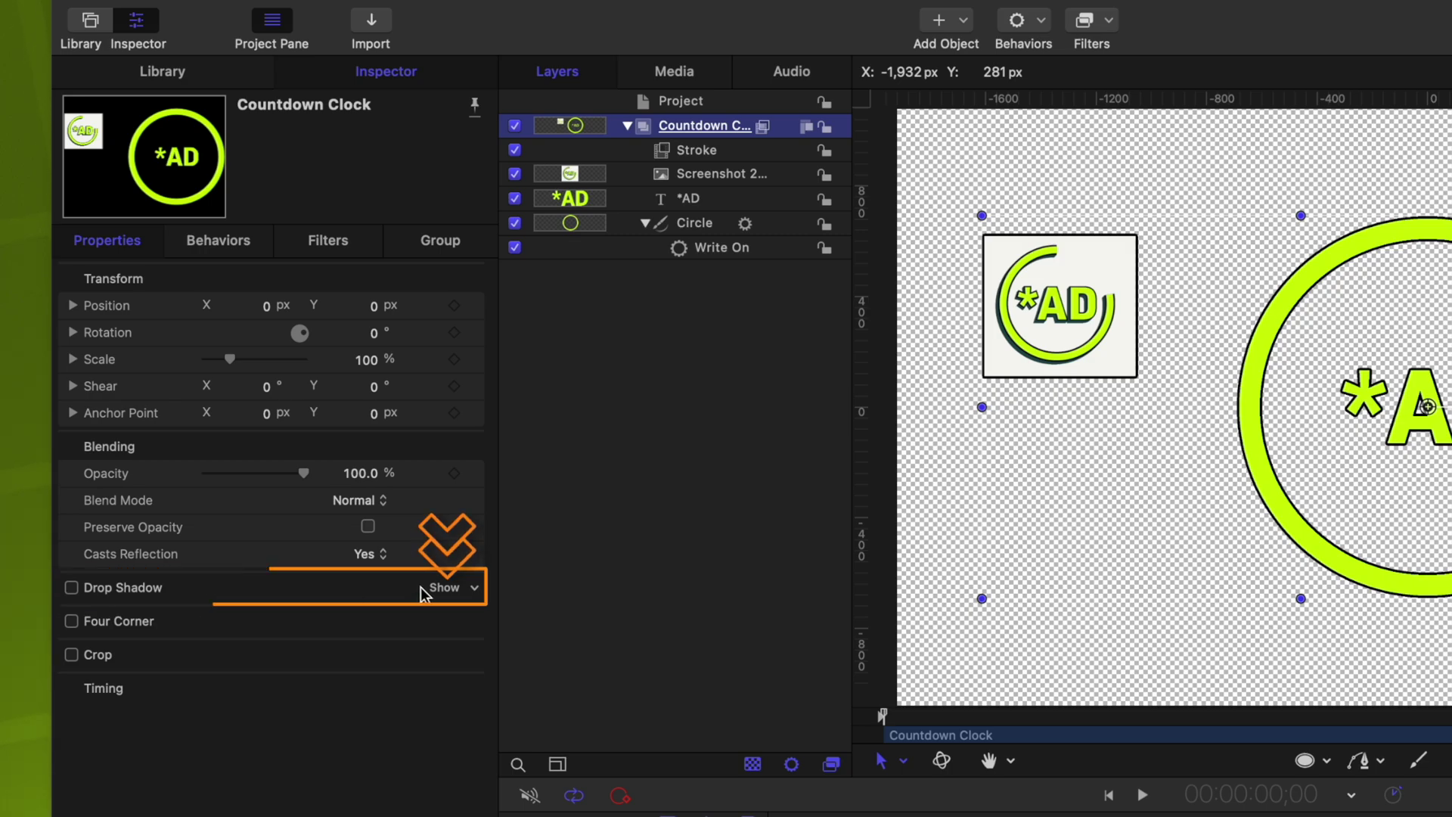
click(72, 588)
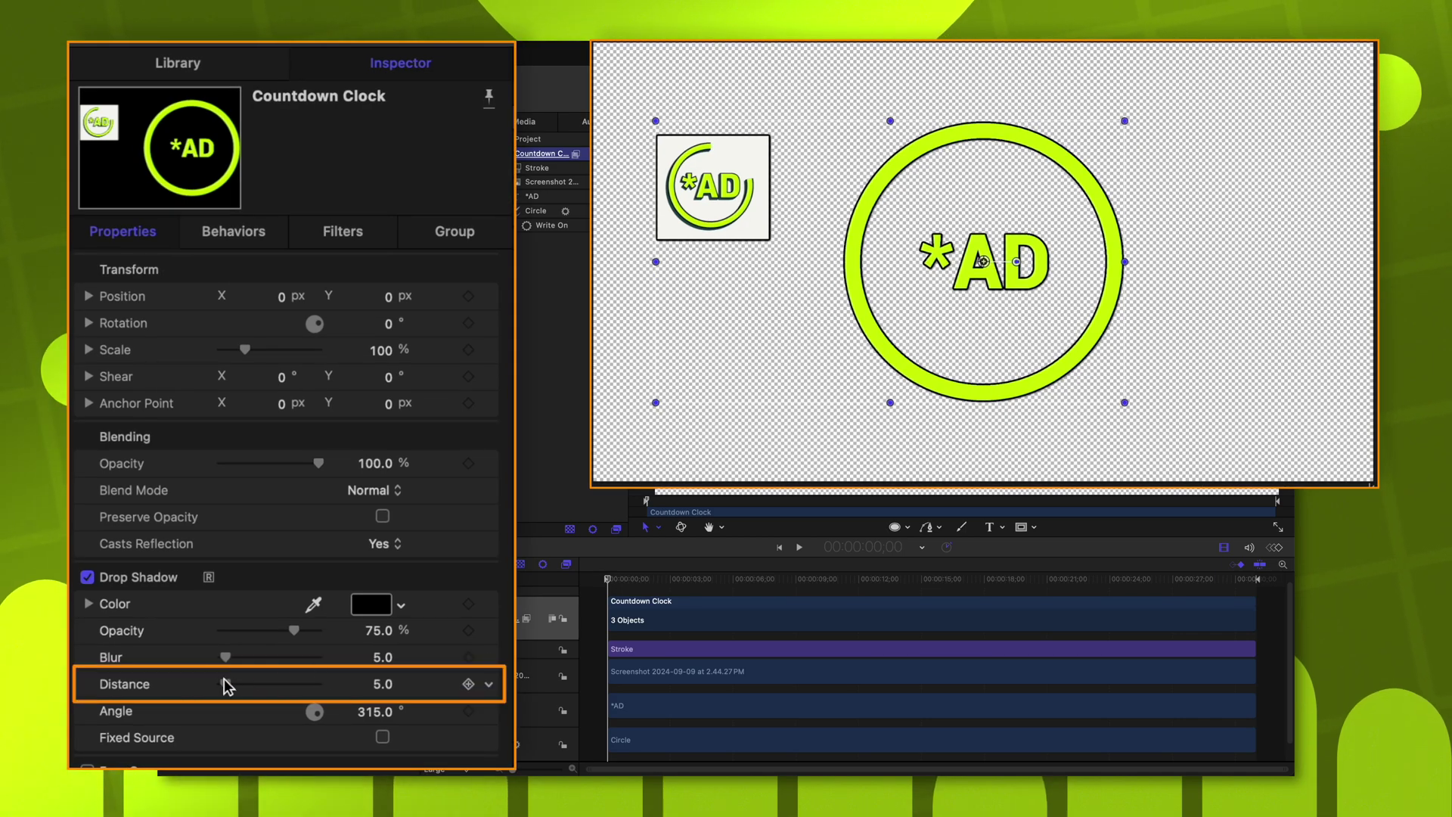
drag(224, 685, 255, 684)
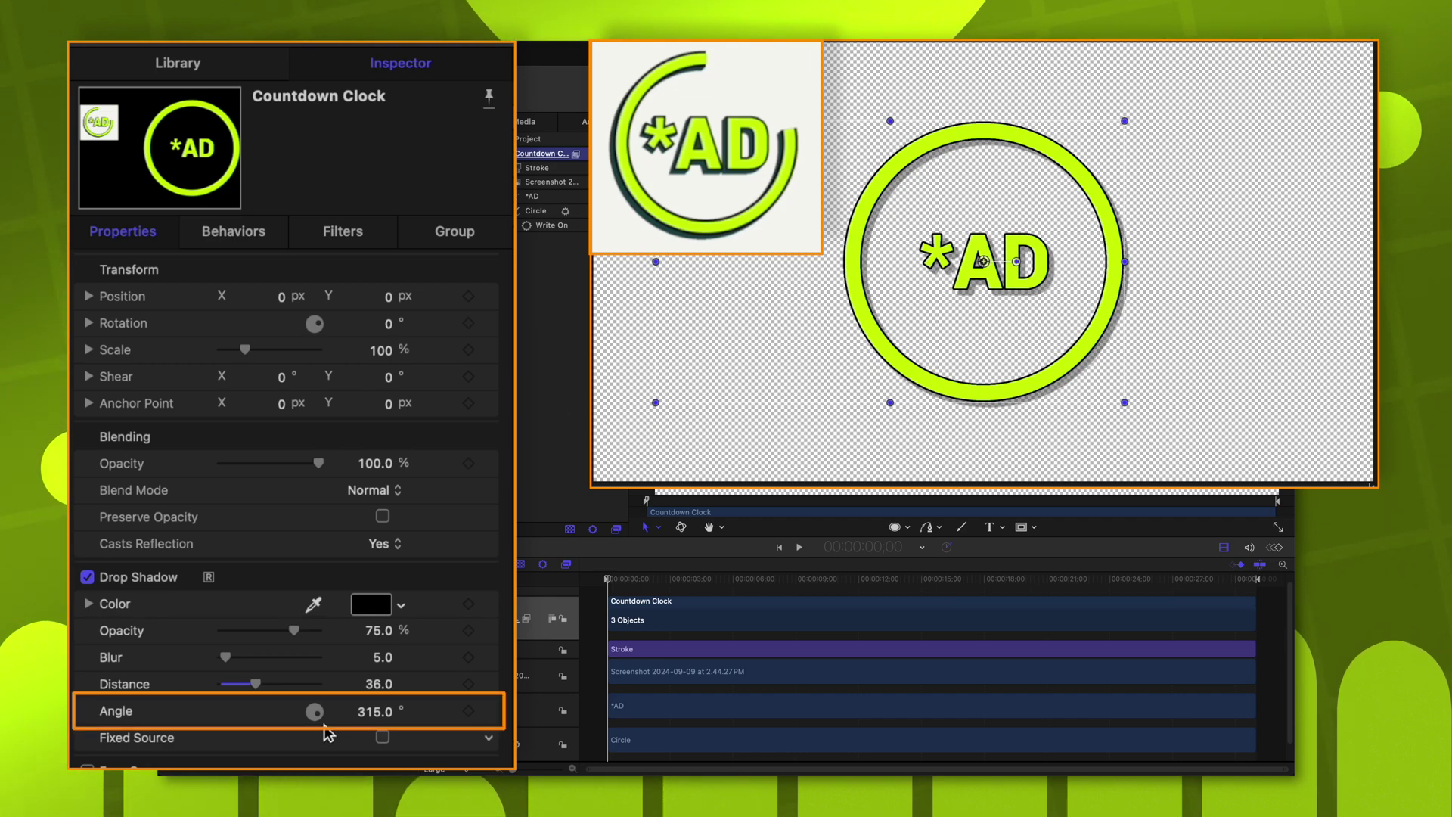
drag(311, 714, 301, 731)
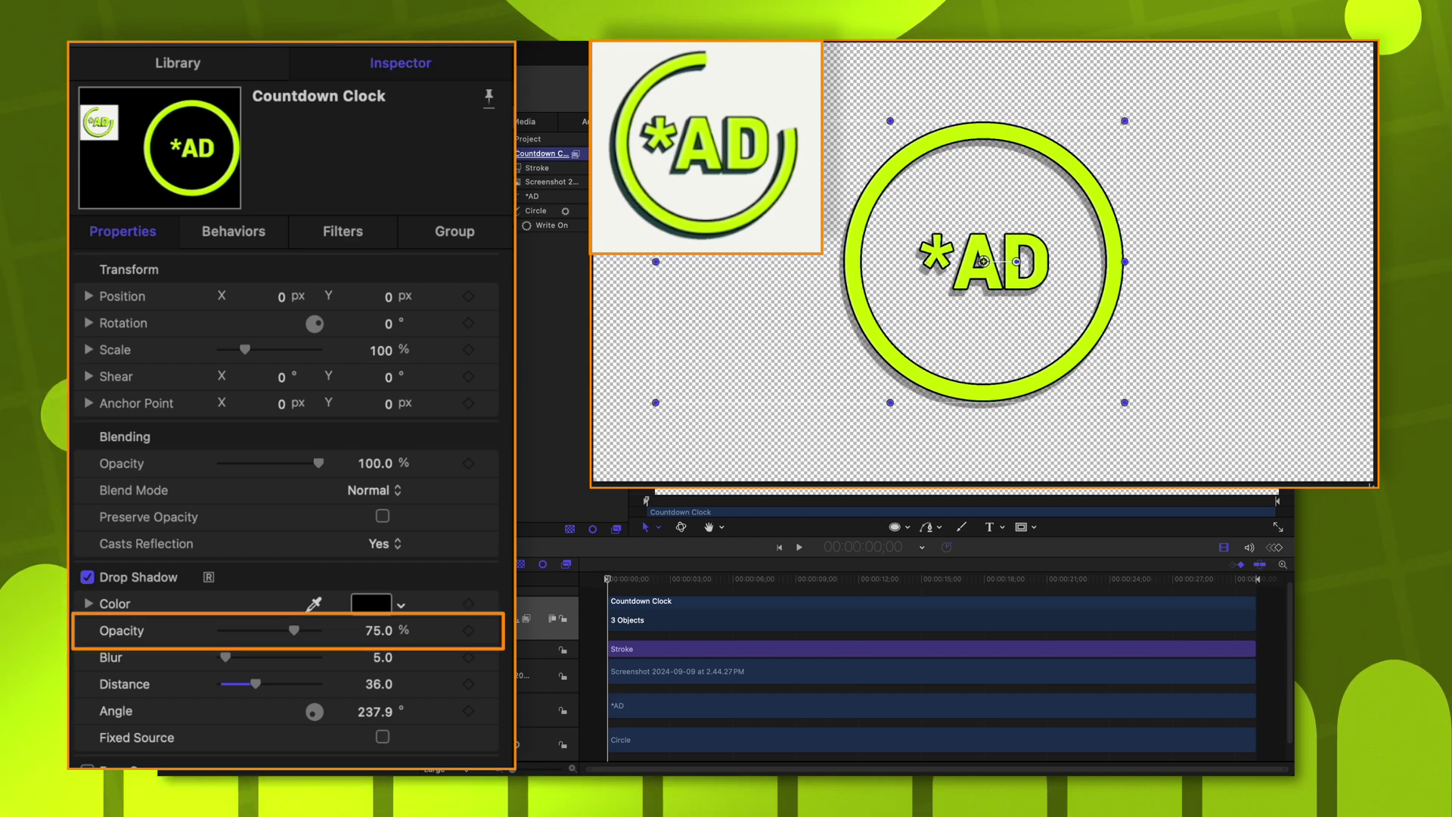
drag(288, 632, 420, 624)
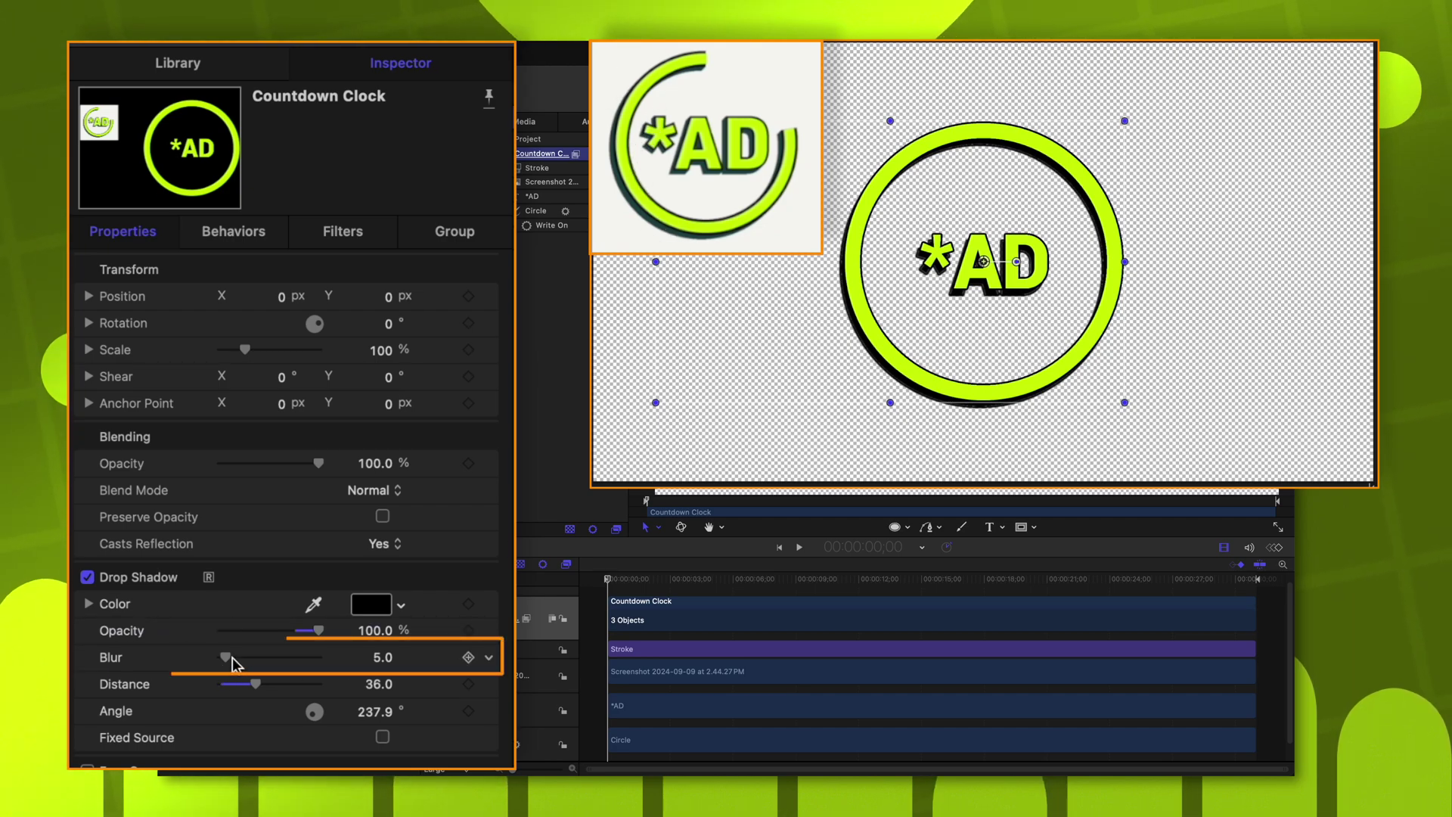
drag(231, 656, 127, 665)
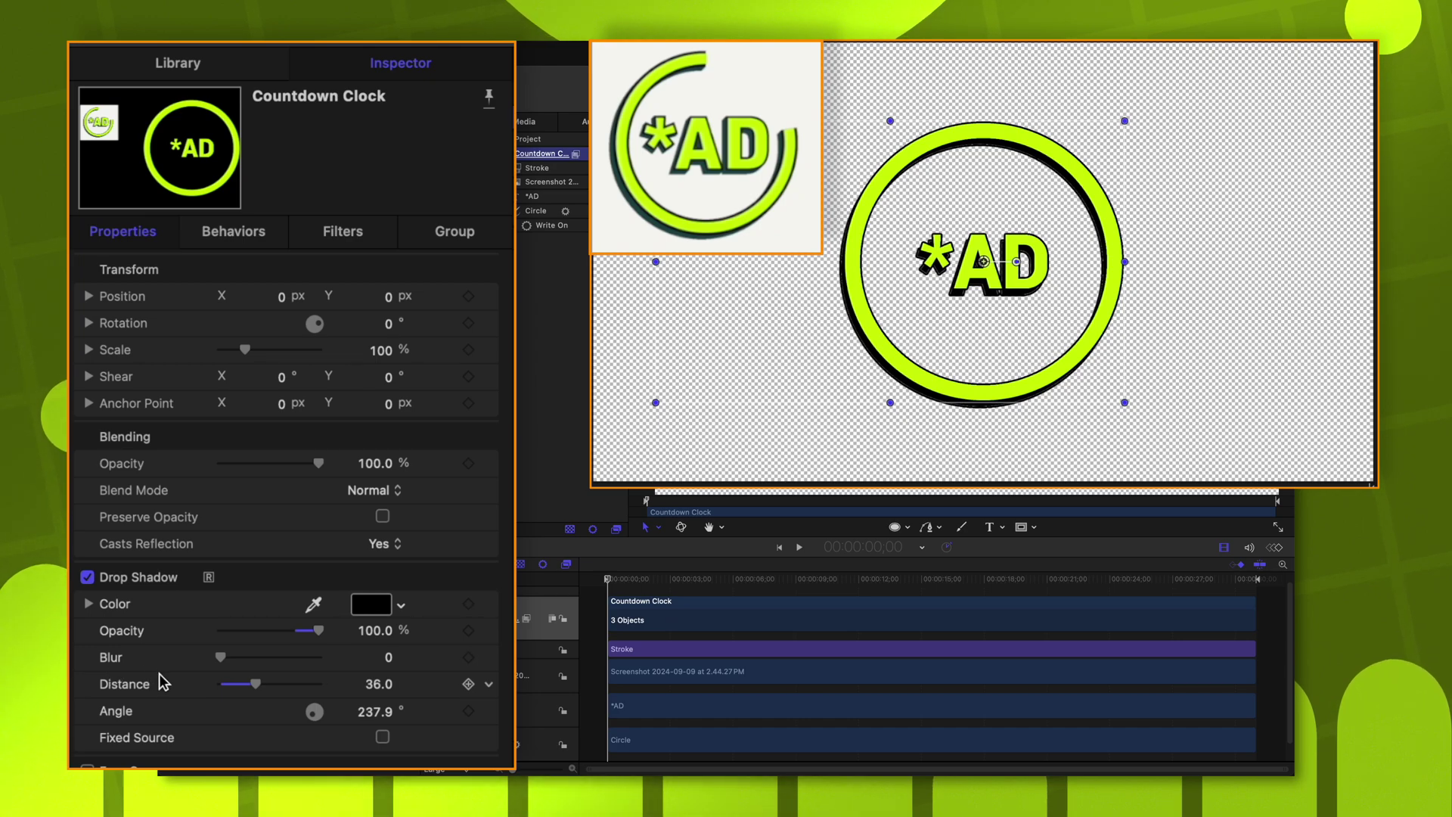
click(314, 605)
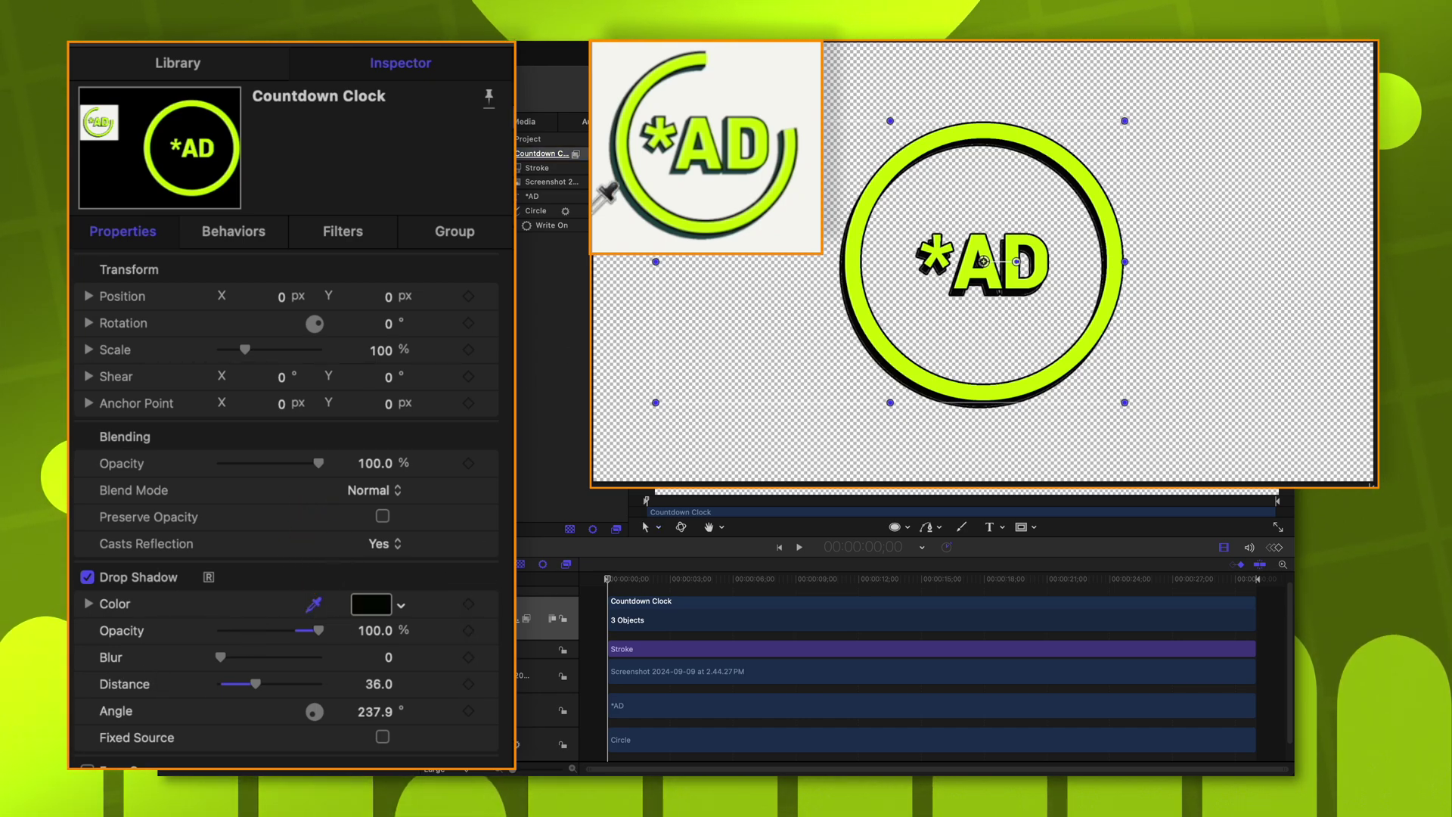
click(629, 184)
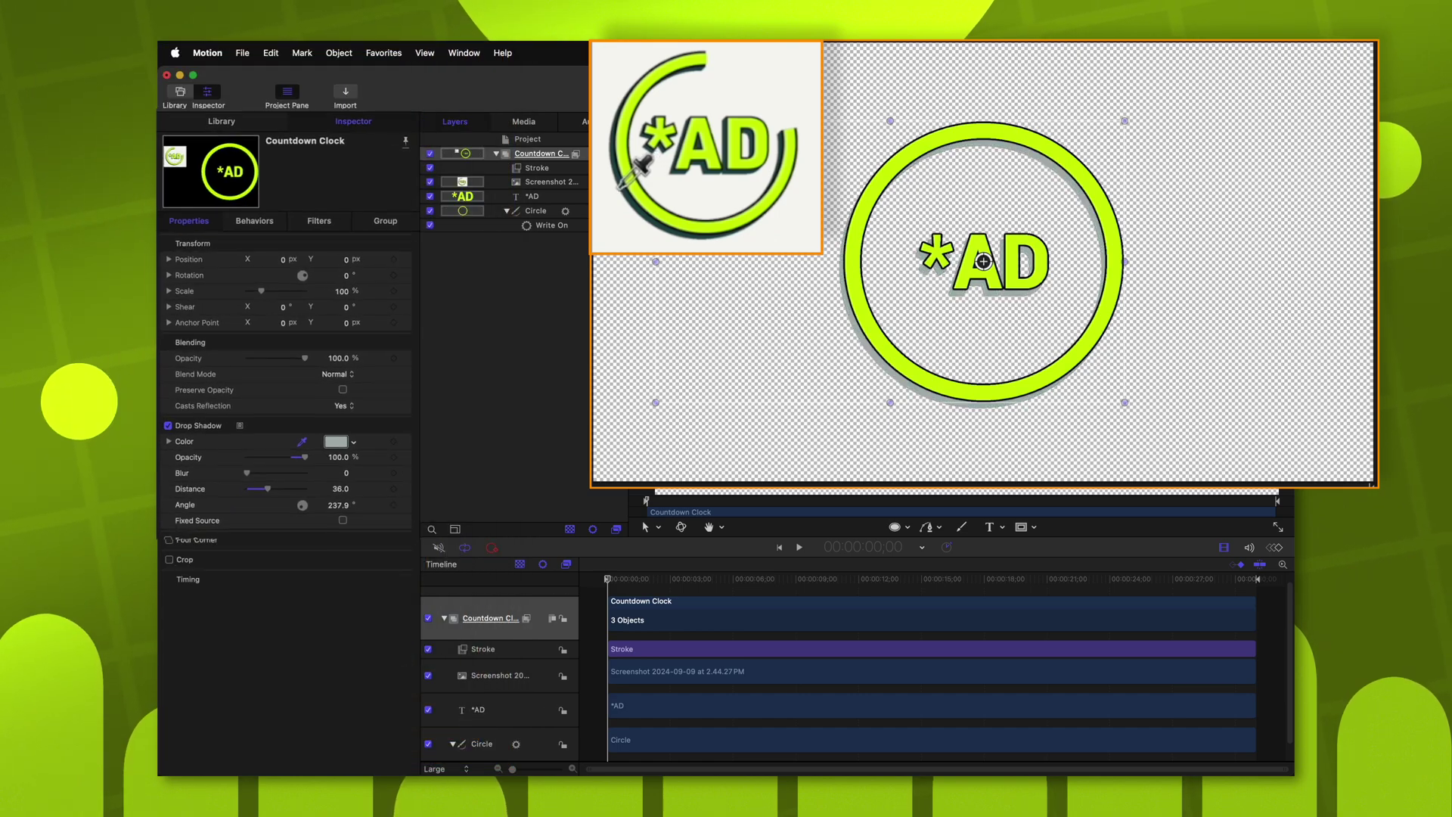
click(529, 195)
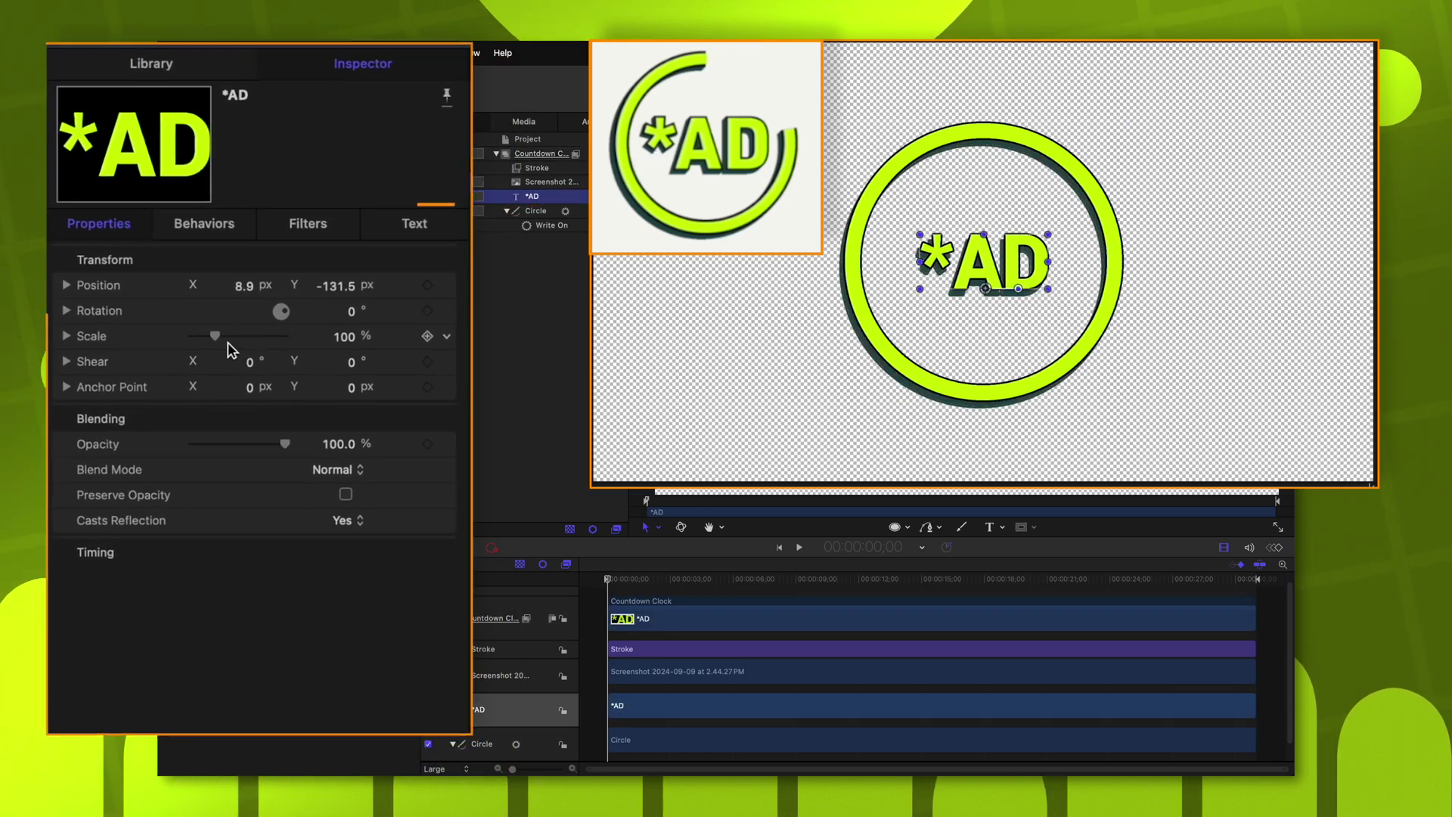
- Increase the *AD text's font size in its Format settings
click(421, 243)
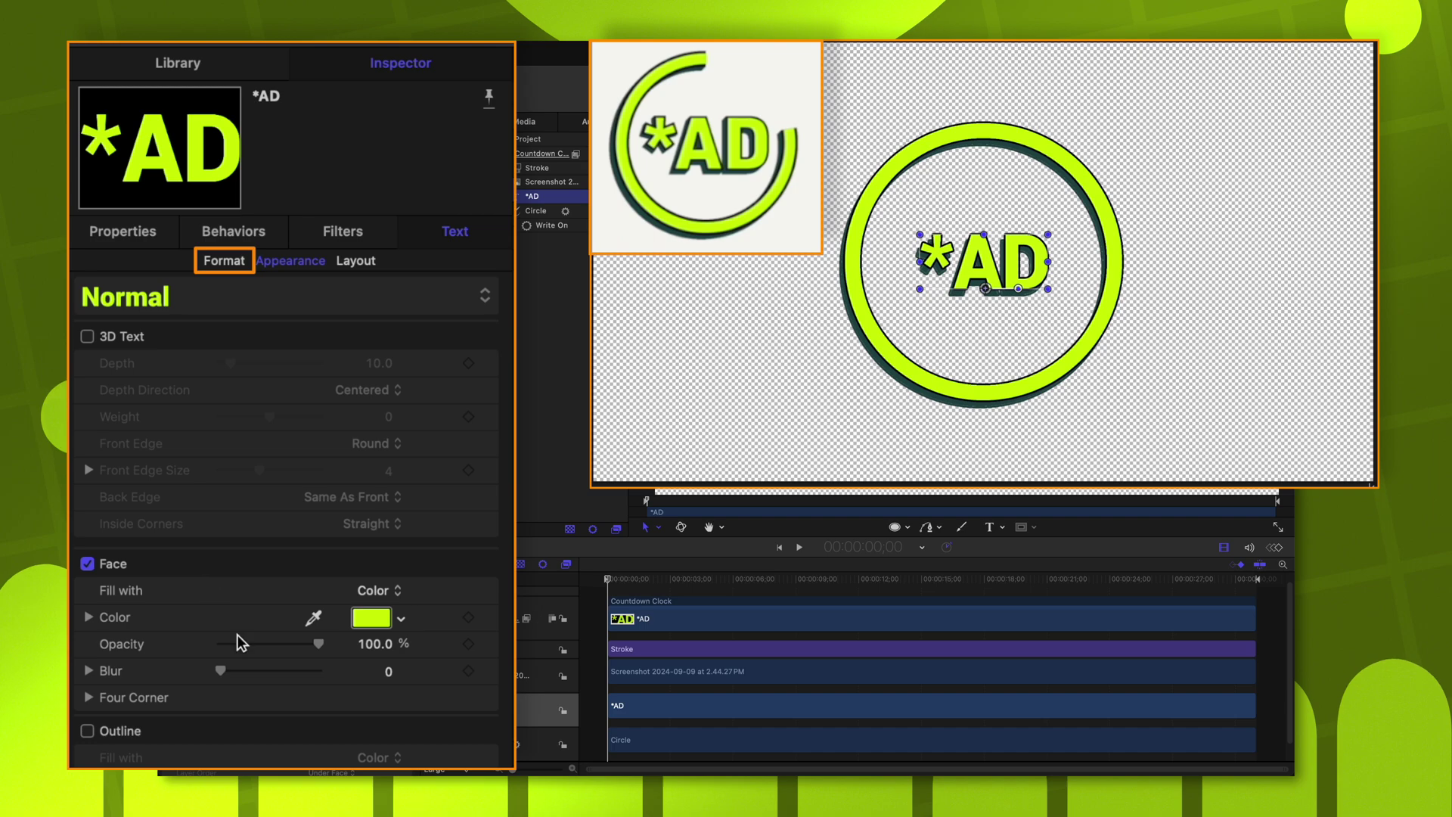
click(227, 269)
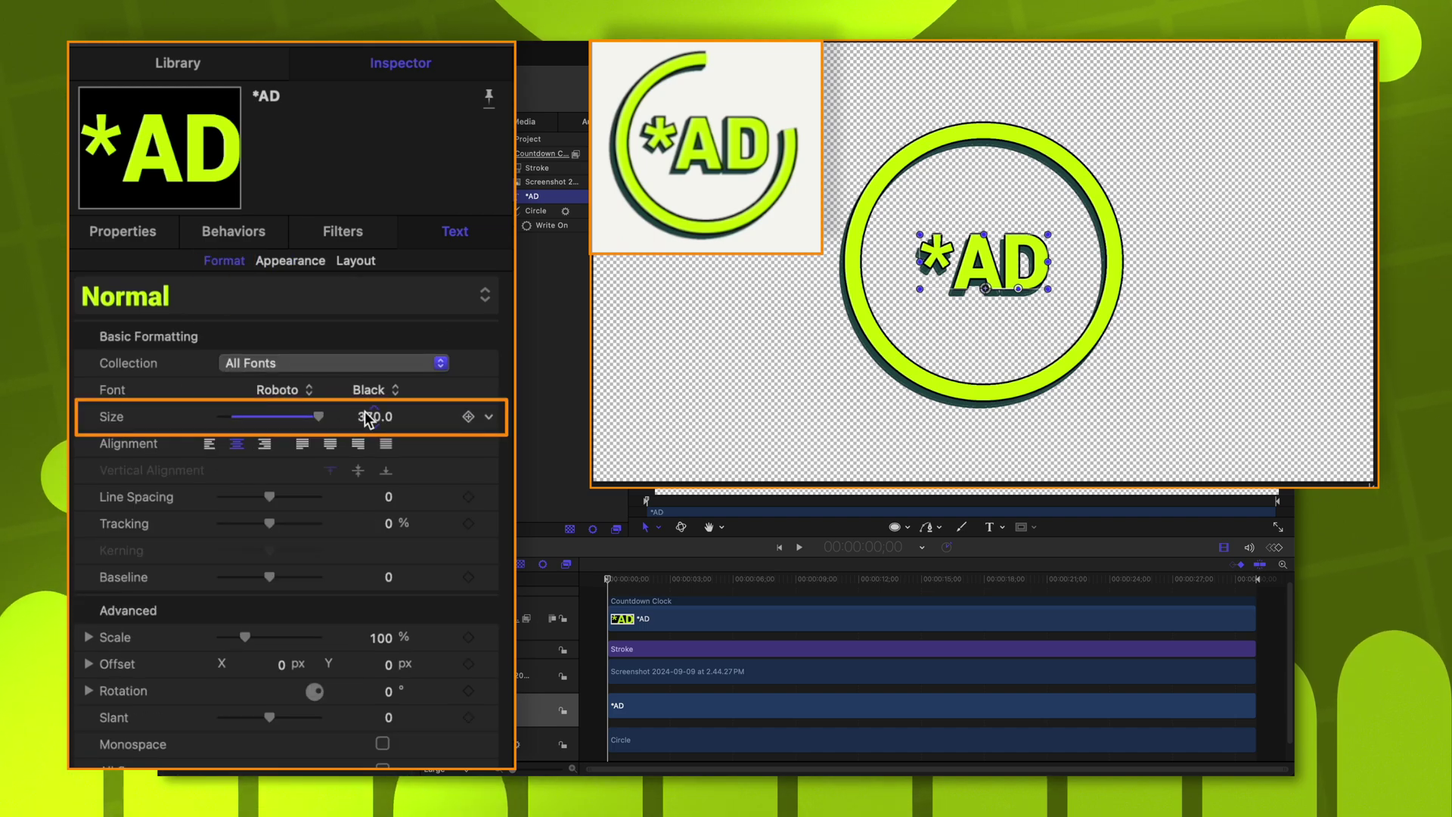
drag(370, 415, 376, 416)
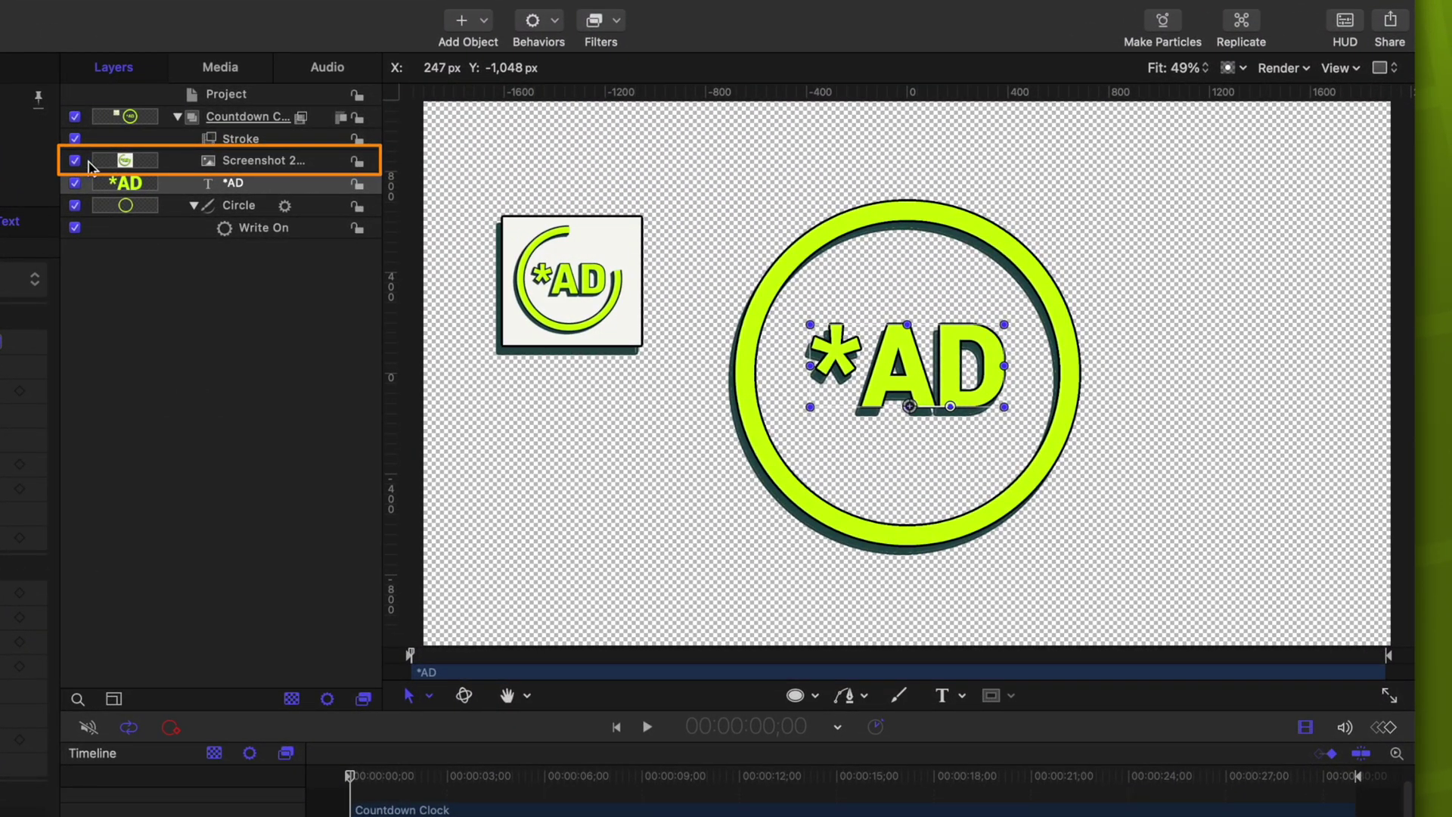
- Delete the reference screenshot layer and play the animation to preview the ring writing on
click(100, 165)
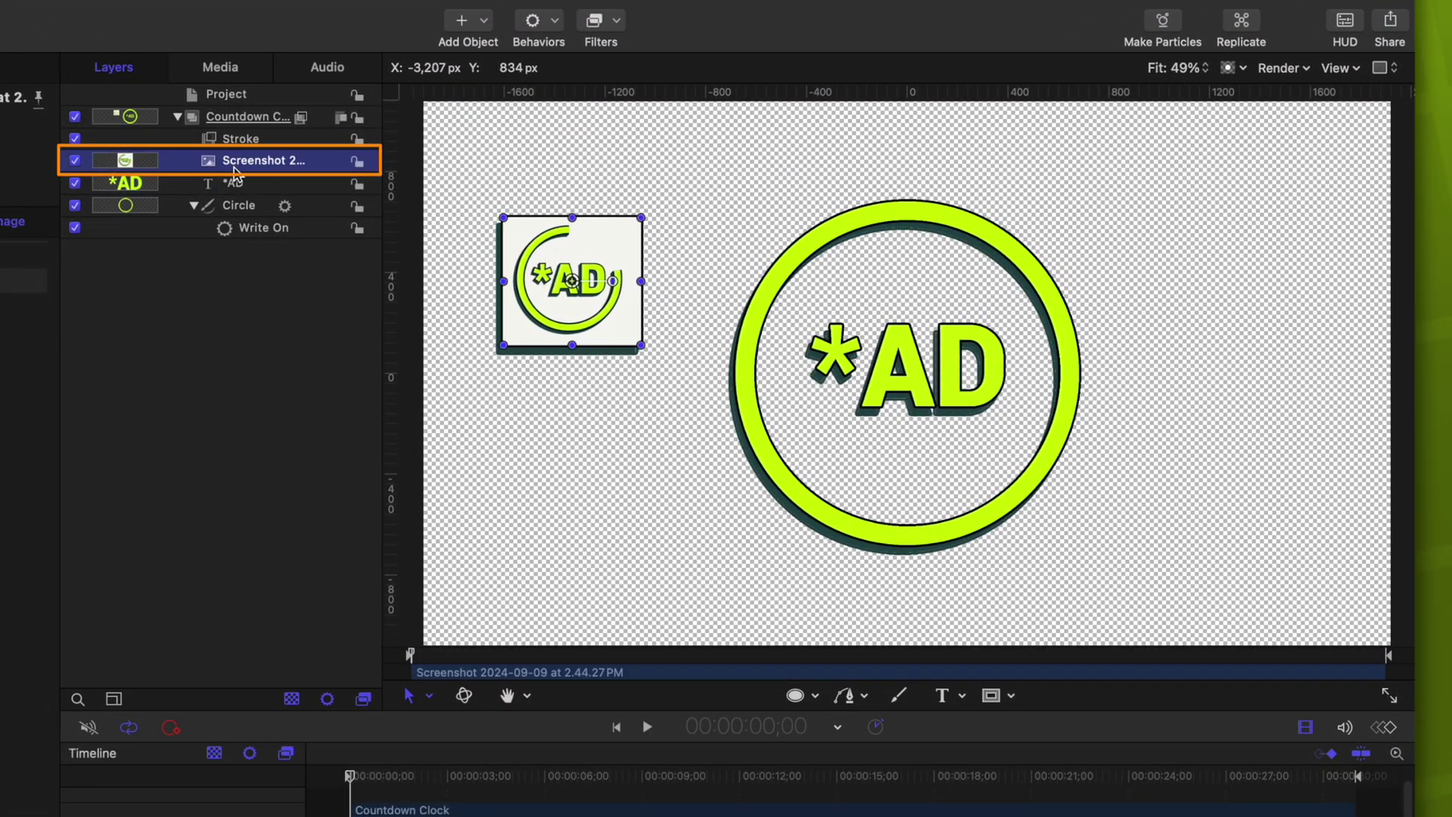
key(Delete)
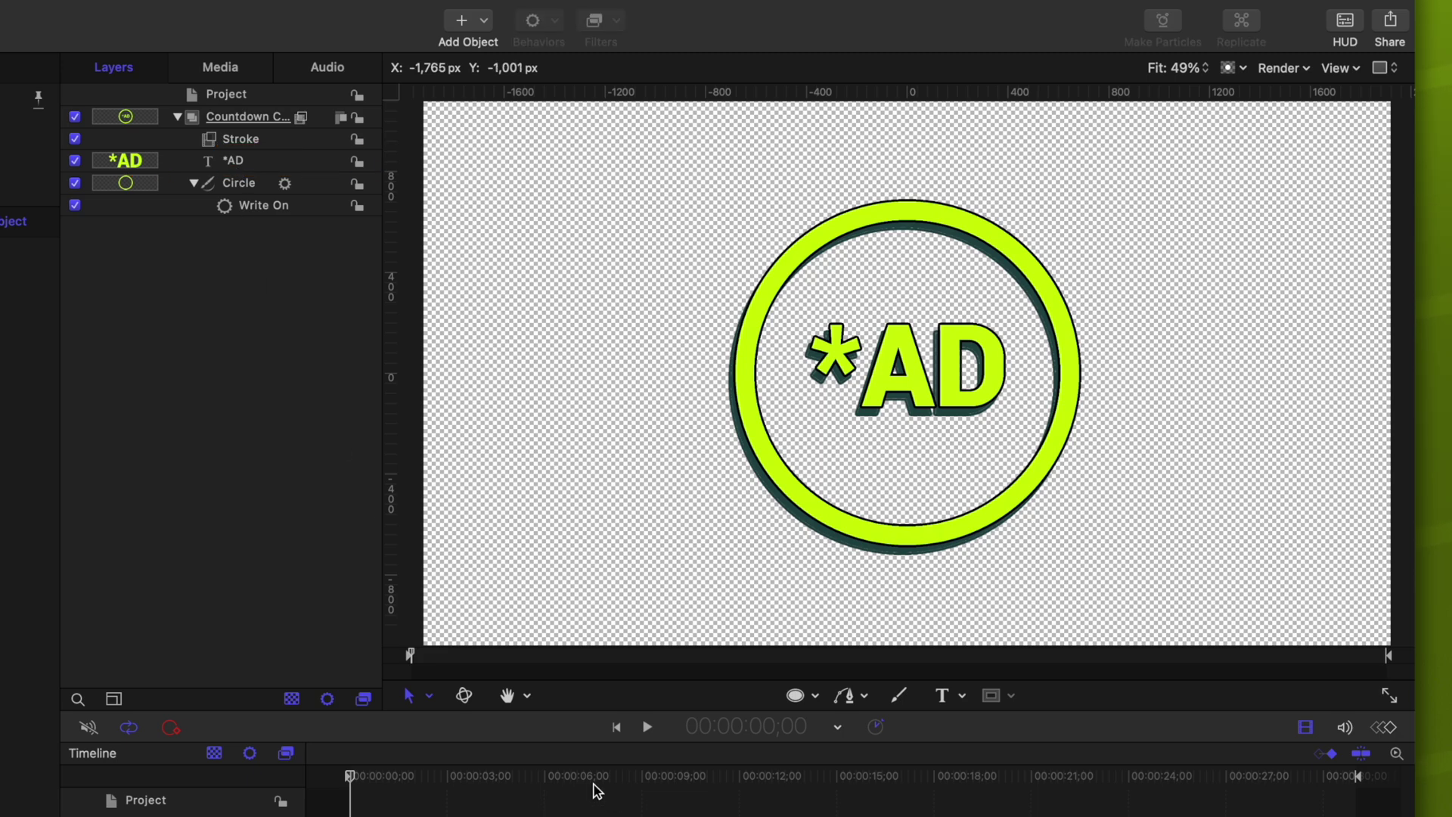
key(space)
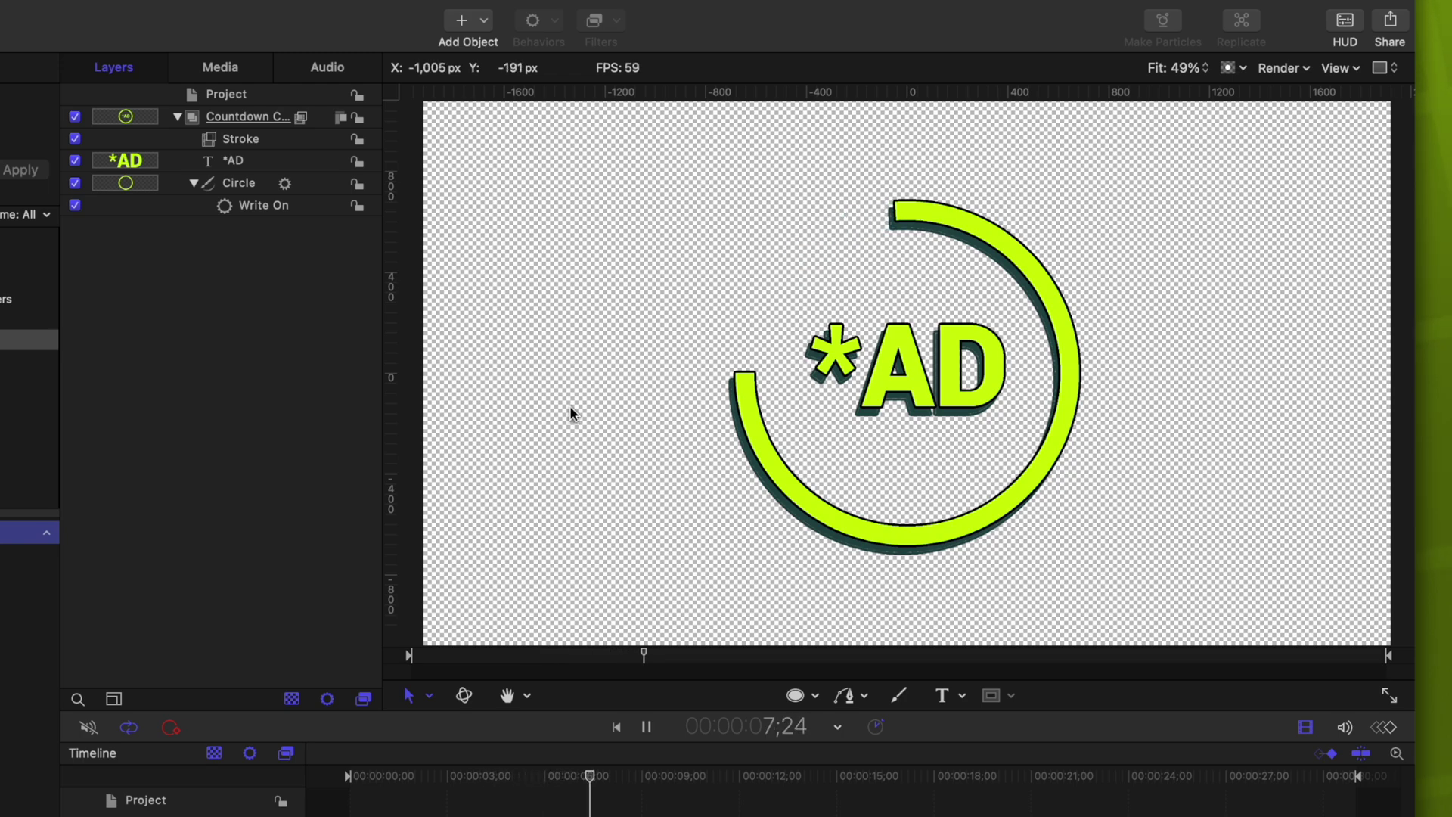
drag(857, 777, 384, 786)
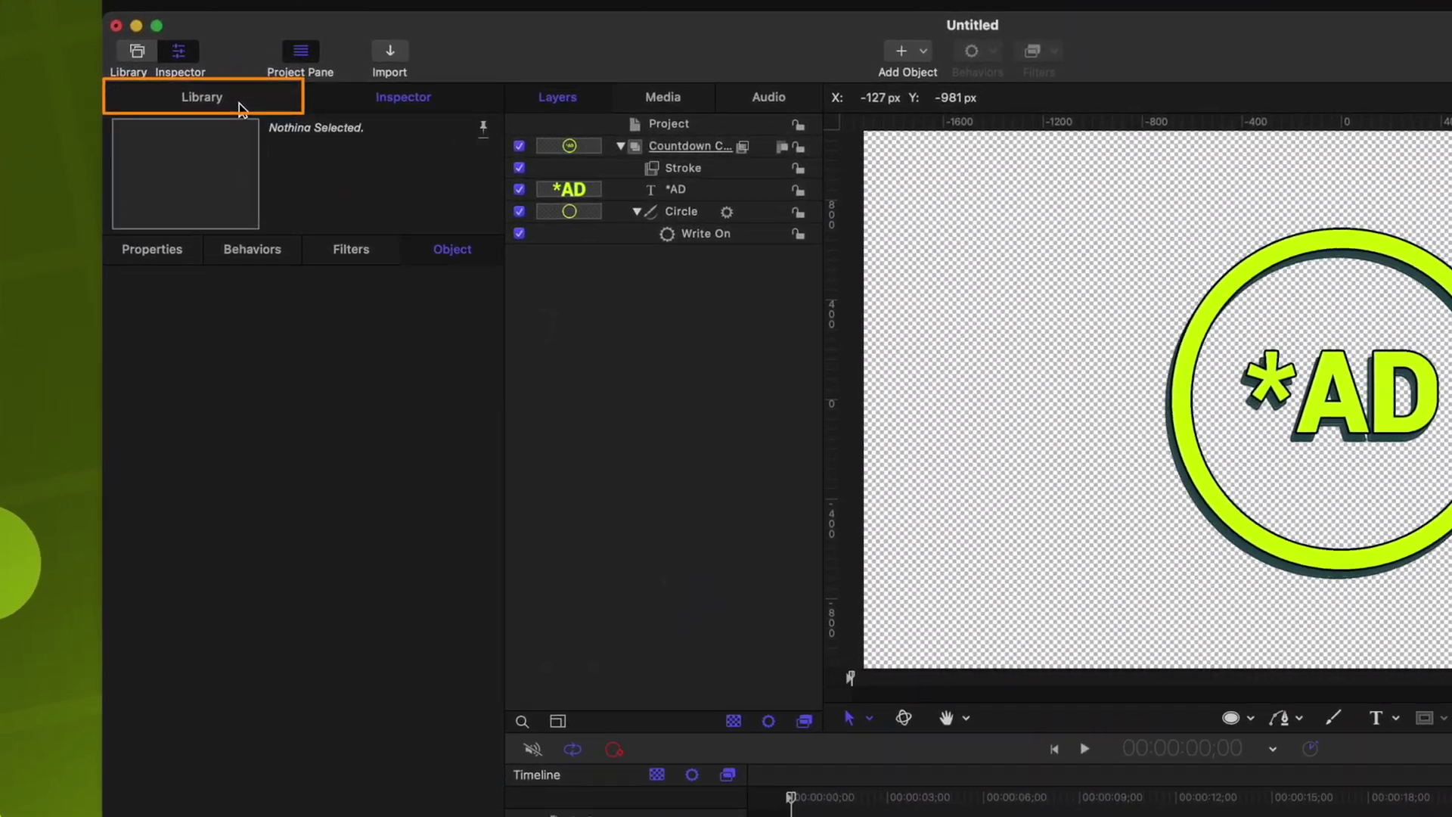
- Add the Numbers generator from the Library's Text Generators to the Countdown Clock group
click(246, 123)
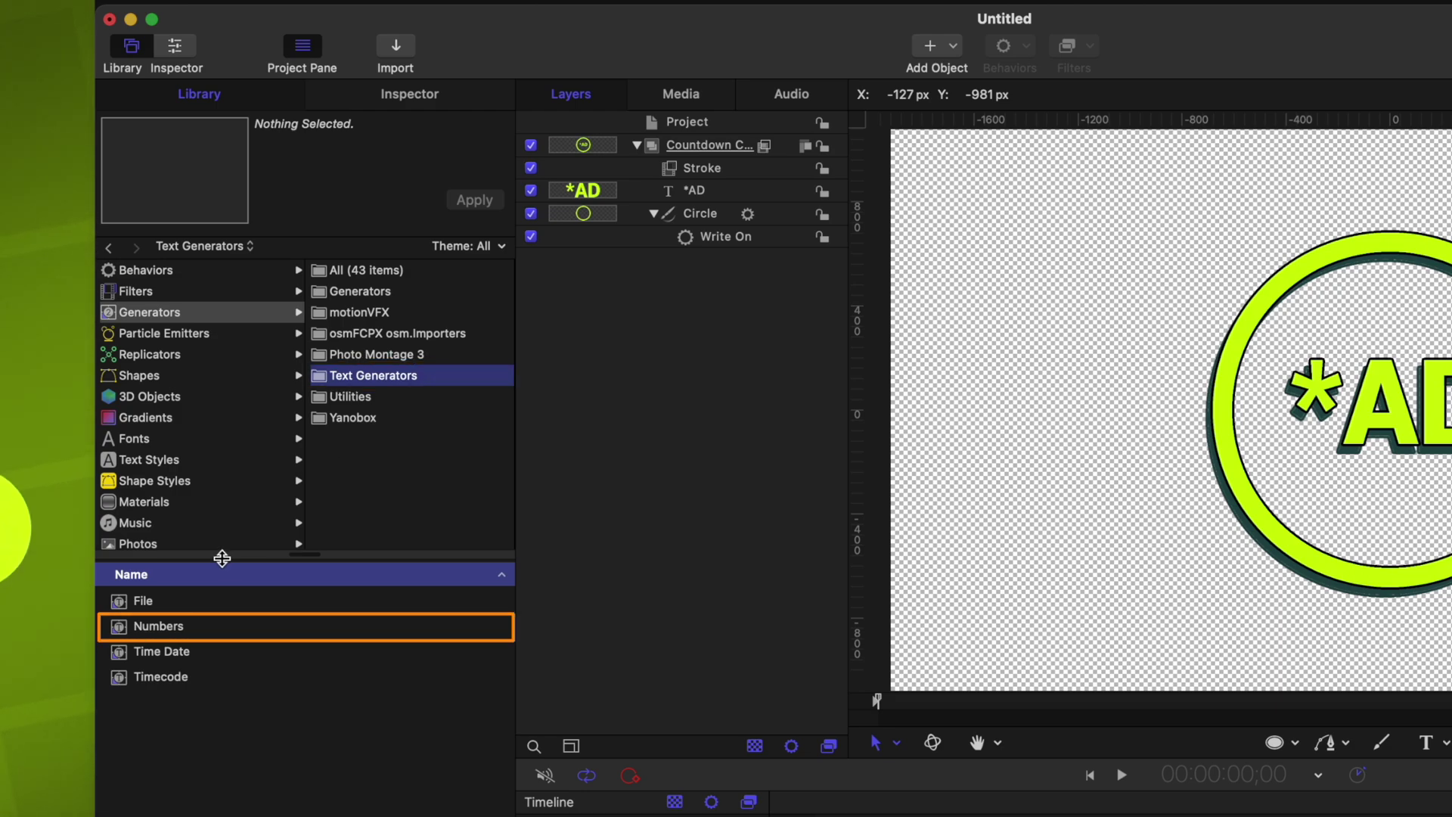
click(174, 630)
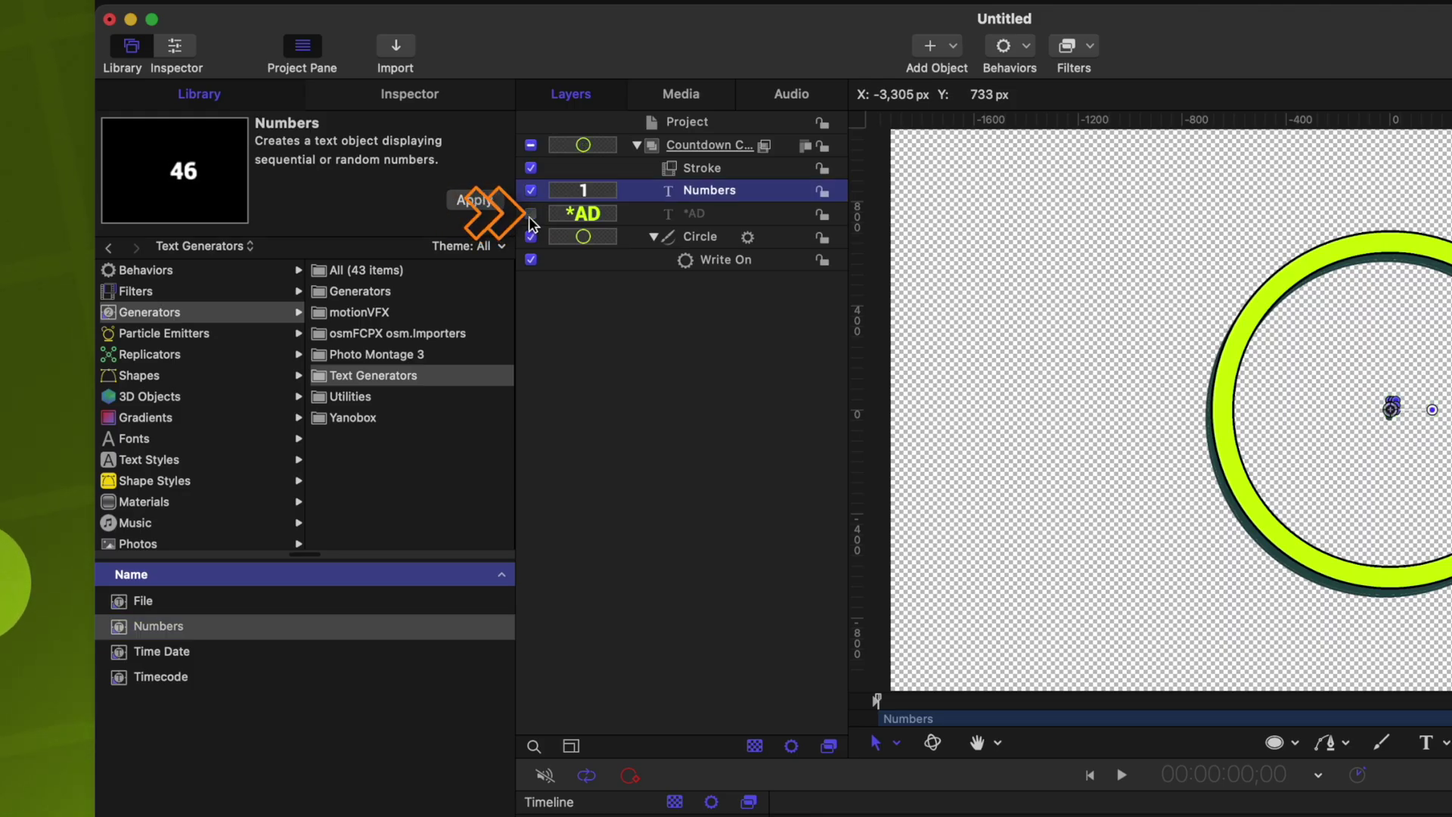
- Format the Numbers text at size 450 with centre alignment
click(437, 95)
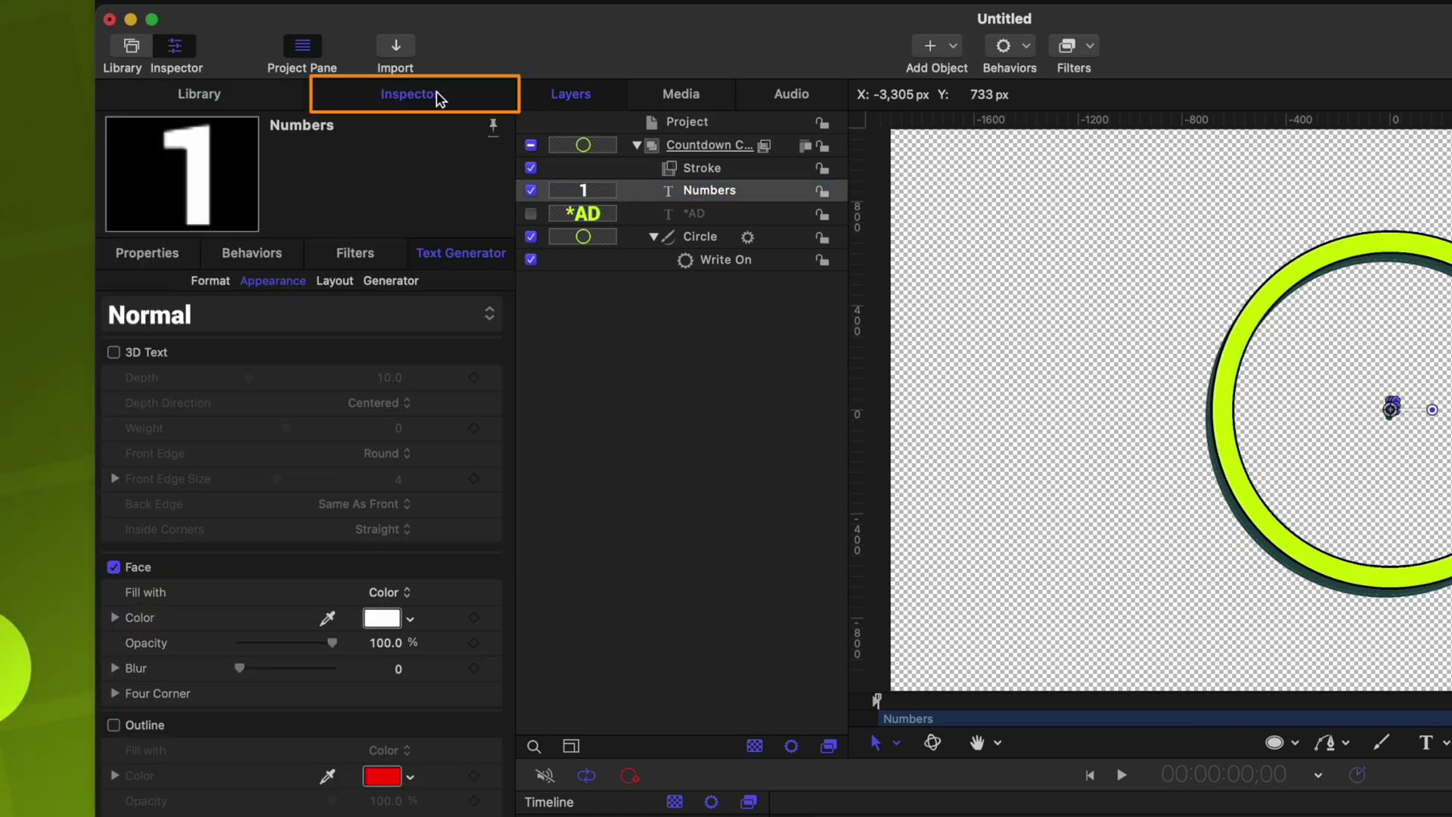
click(215, 280)
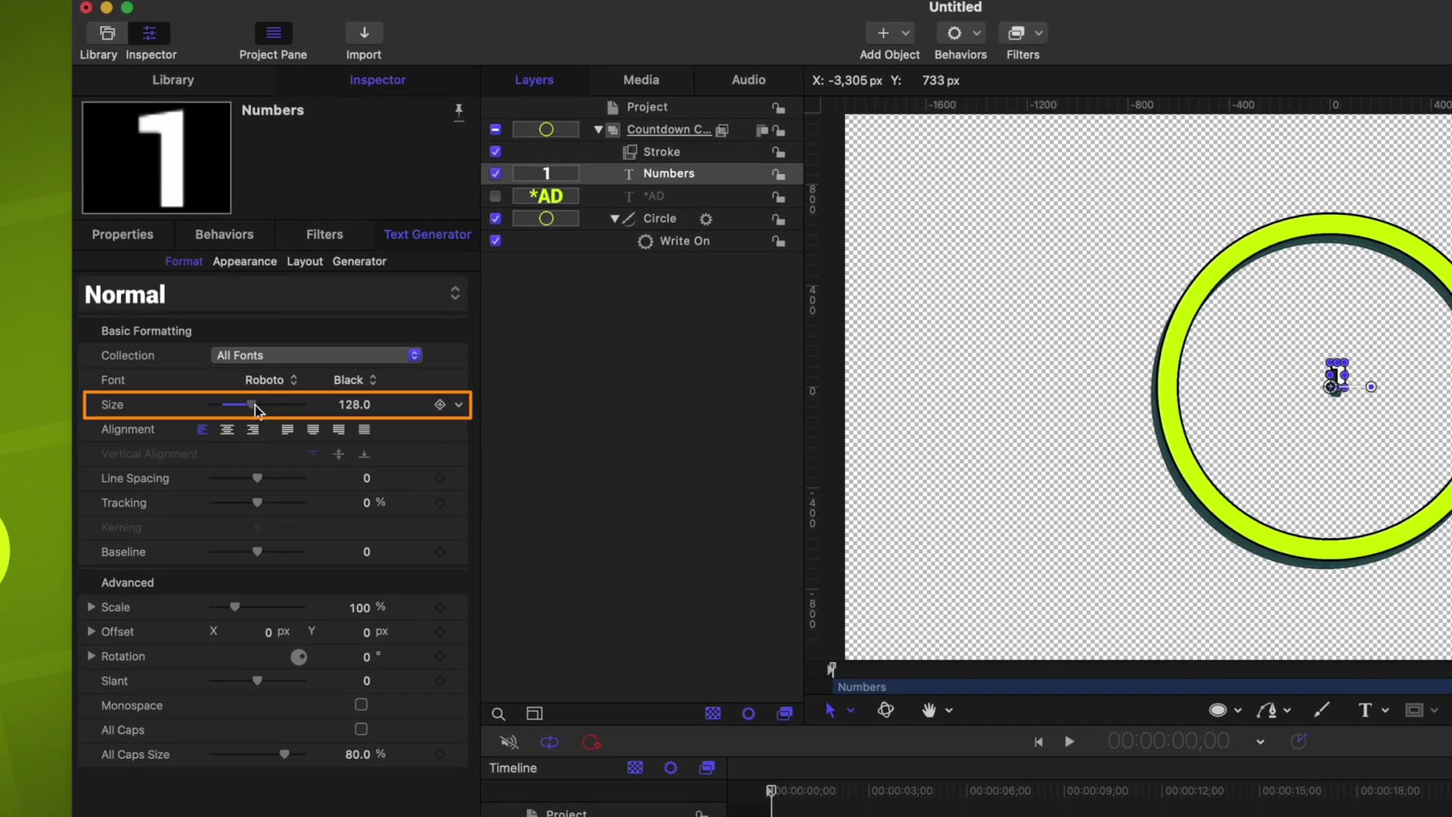
drag(256, 409, 333, 376)
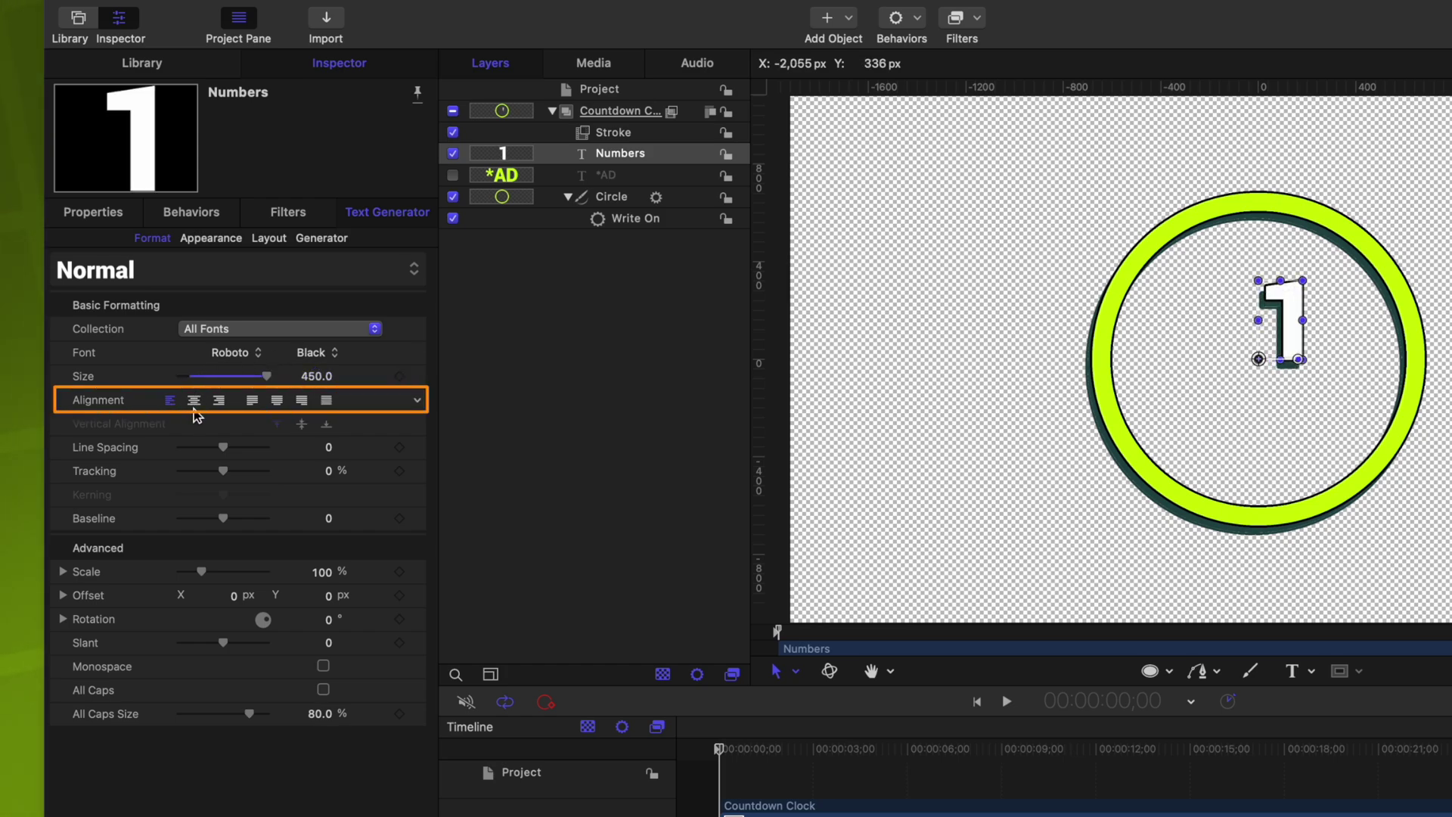
click(195, 401)
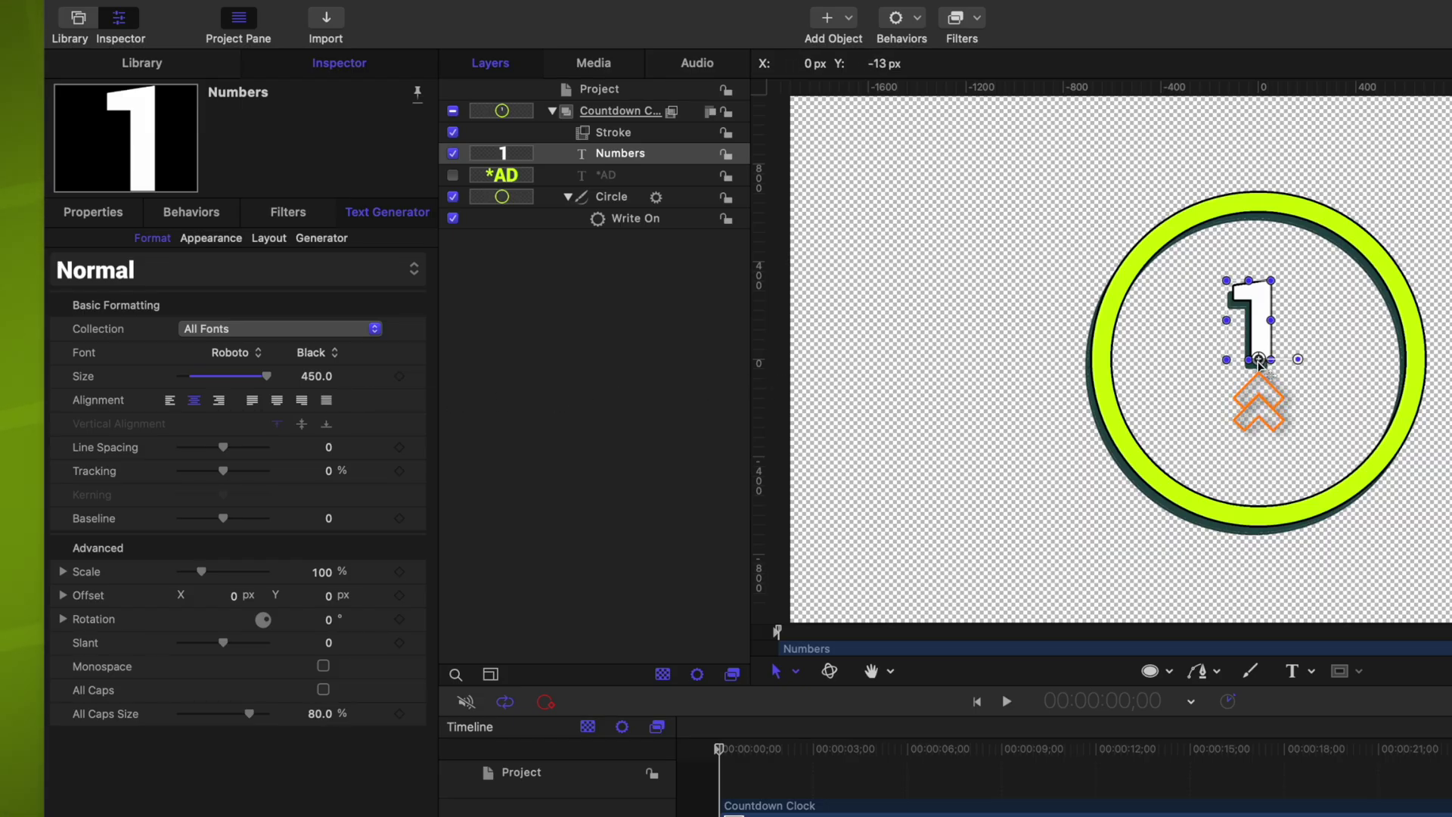
- Set the number's Anchor Point Y to 156.4 px and centre it inside the ring
click(88, 215)
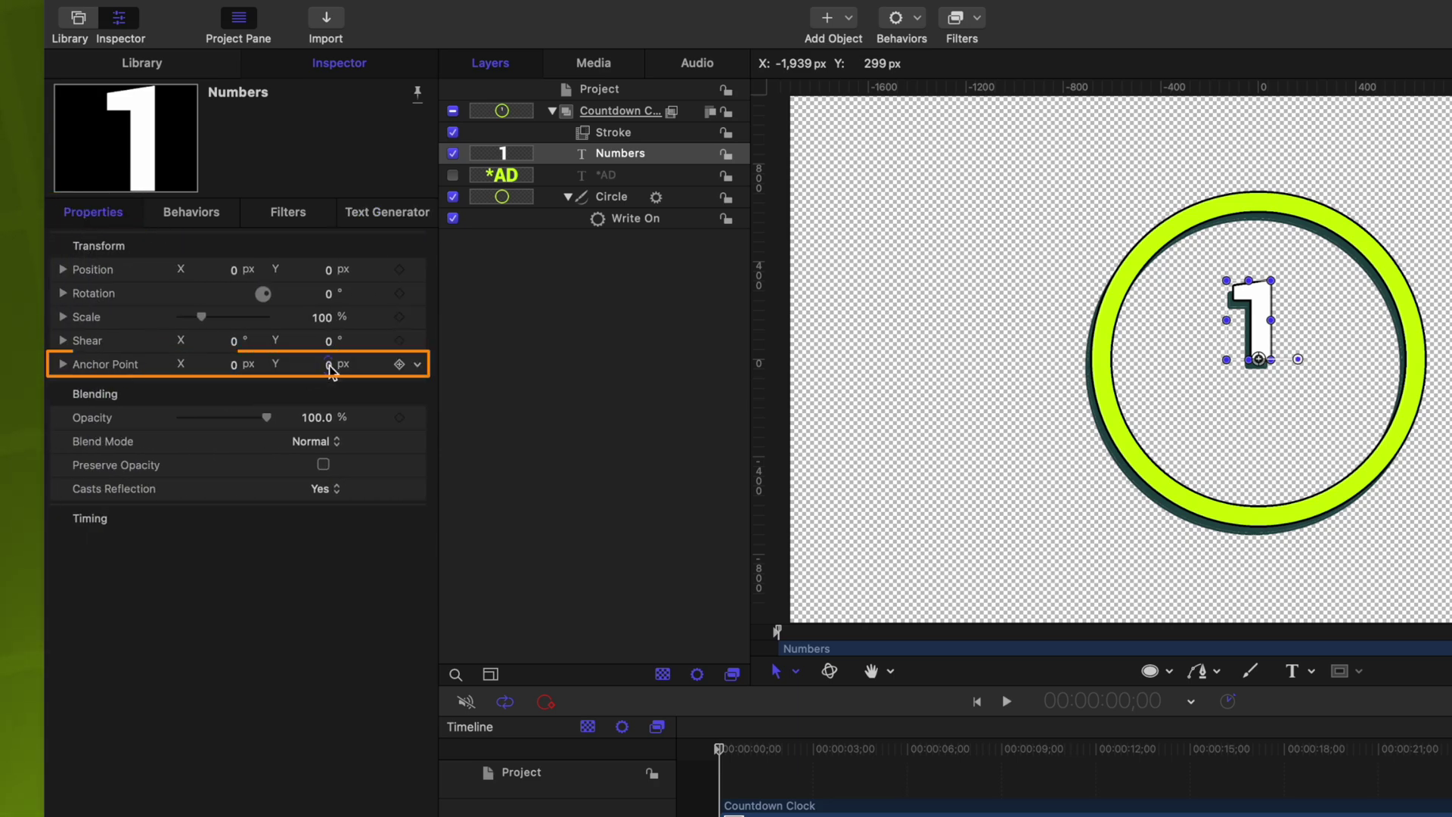
drag(330, 371, 314, 371)
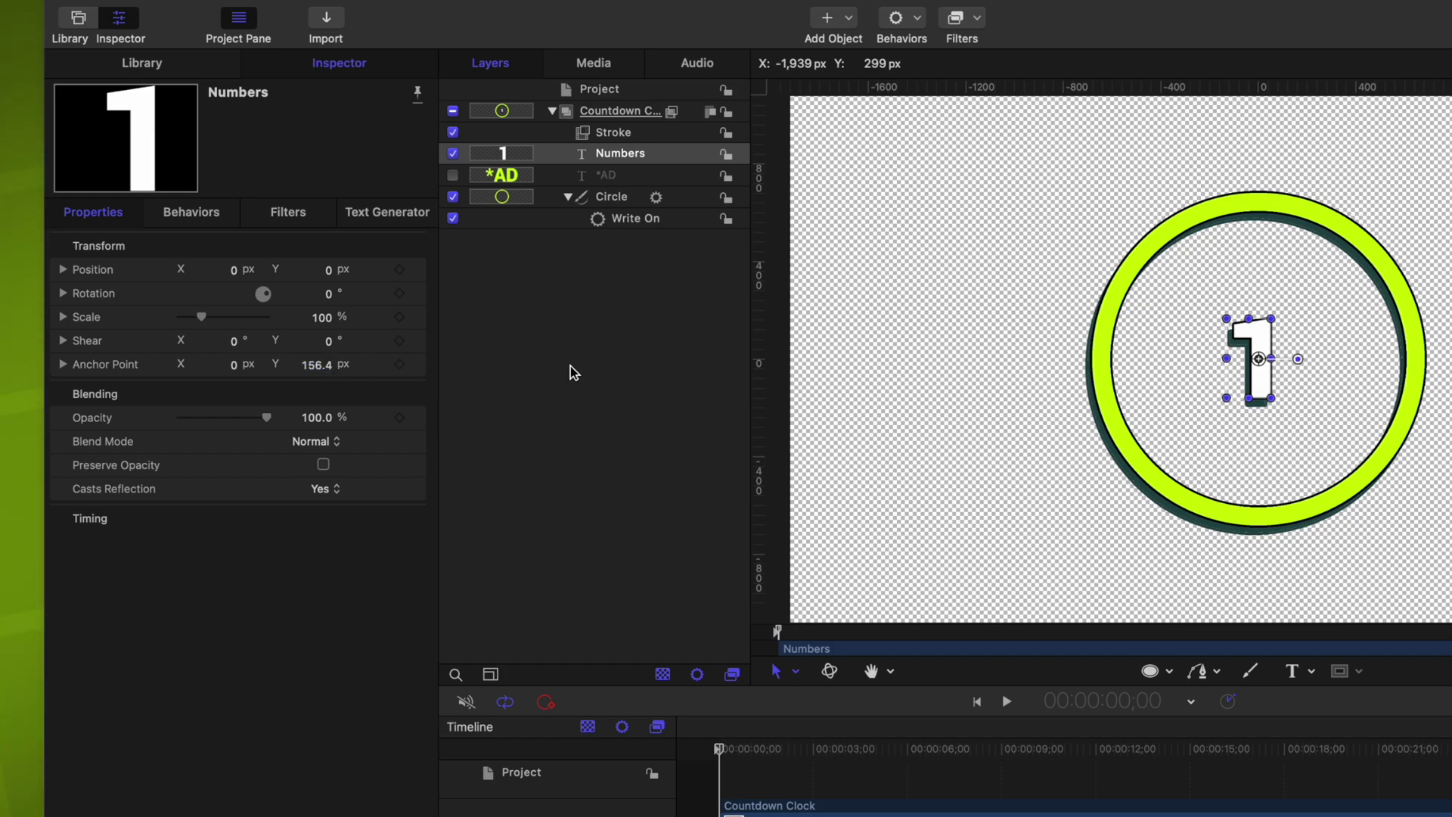
drag(189, 321, 227, 335)
key(super+z)
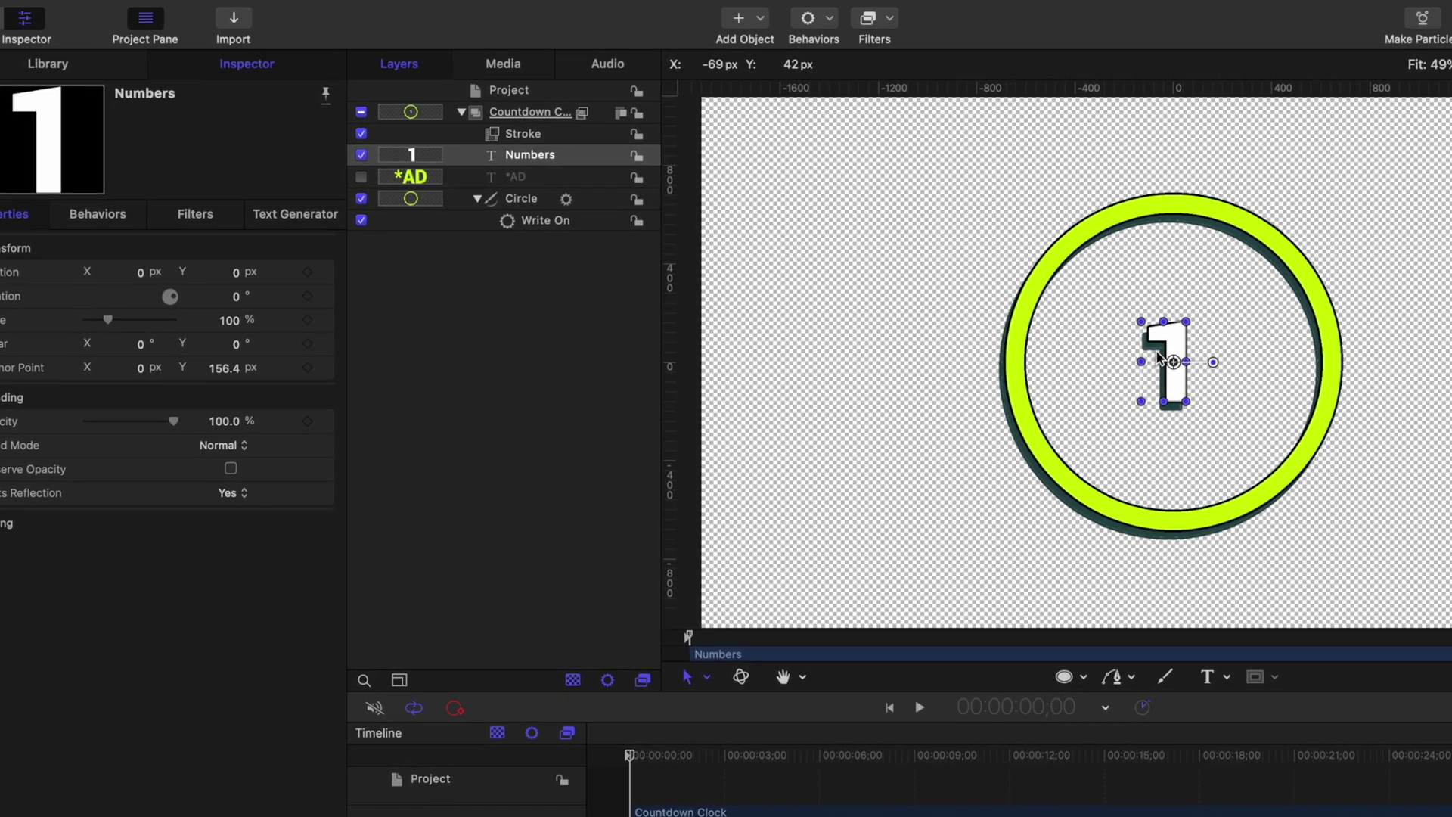
drag(1258, 359, 1265, 347)
mouse_move(918, 359)
mouse_down()
mouse_move(901, 337)
mouse_move(912, 365)
mouse_up()
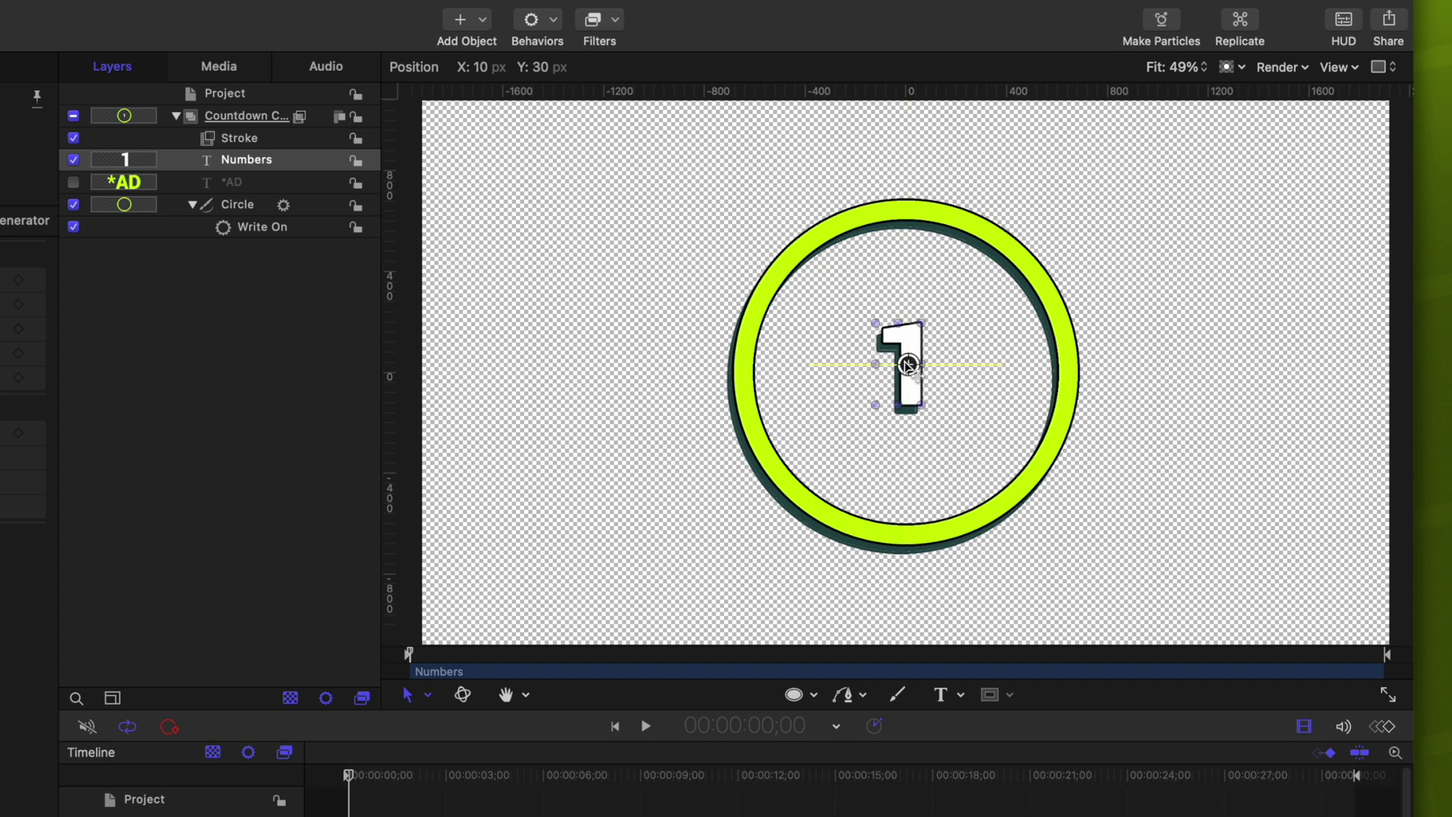
- After a test playback, set the Numbers generator to Start 30.0 and End 0
key(space)
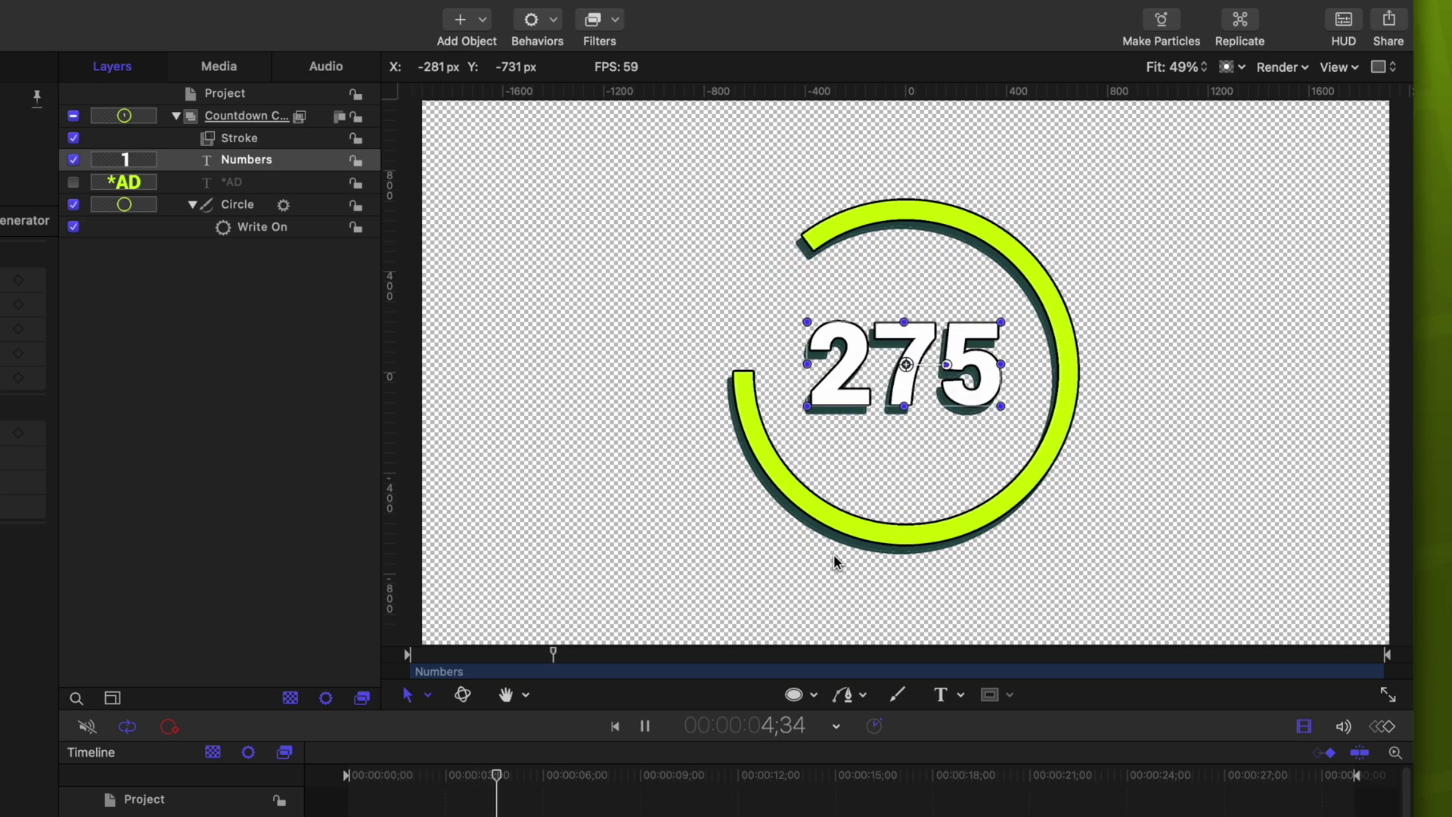
key(space)
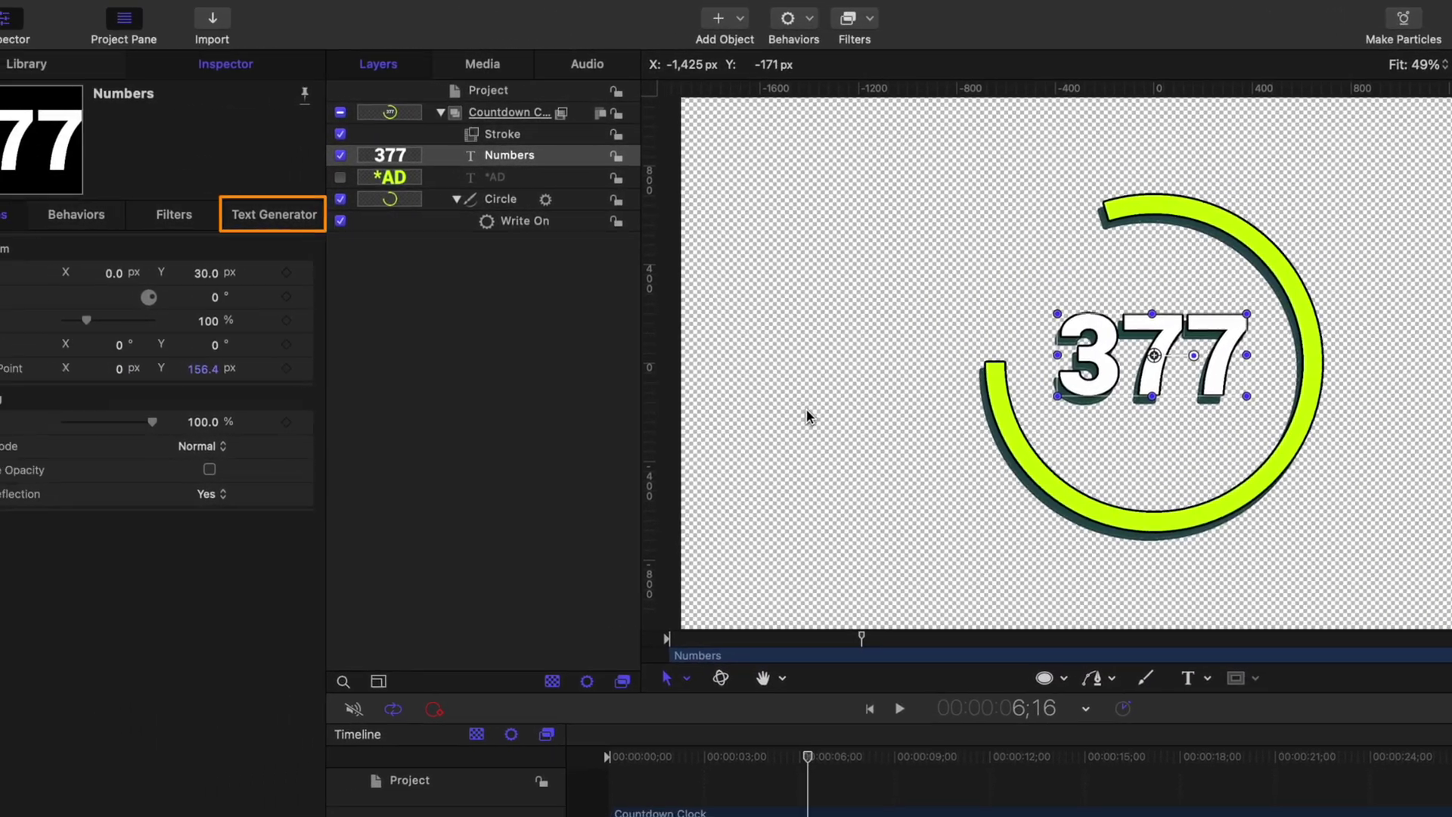
click(302, 225)
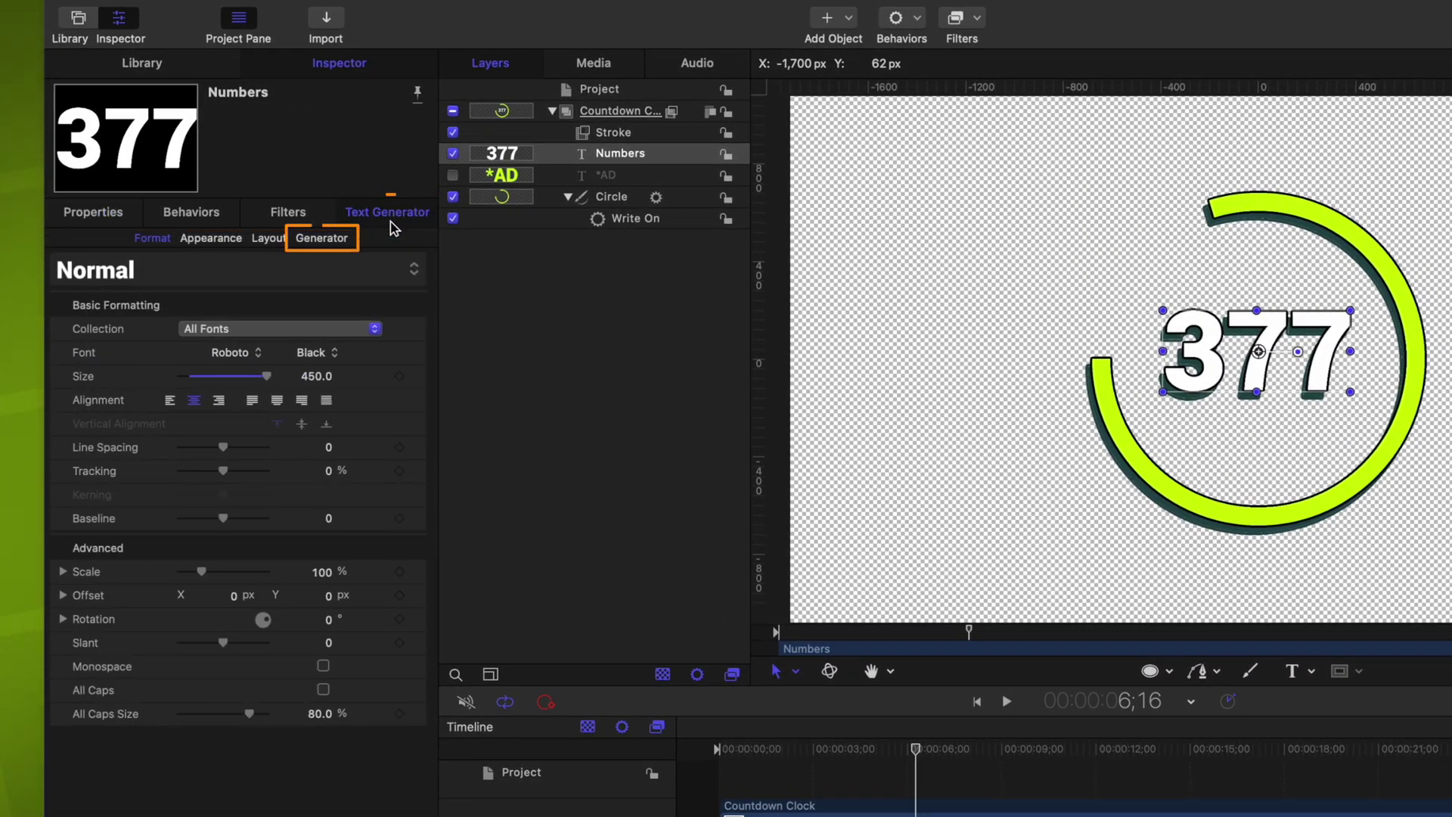
click(321, 239)
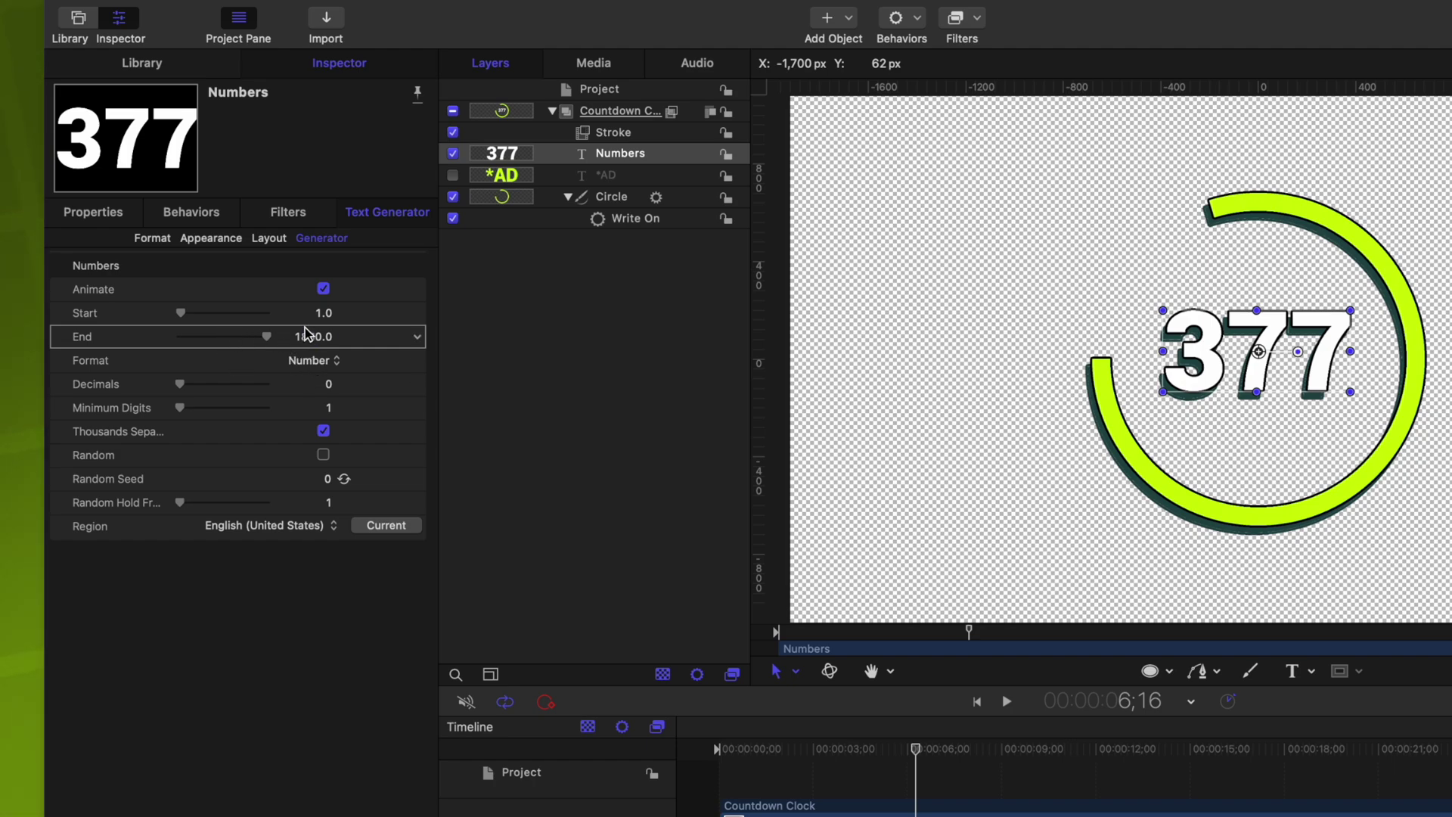
text(0)
key(Return)
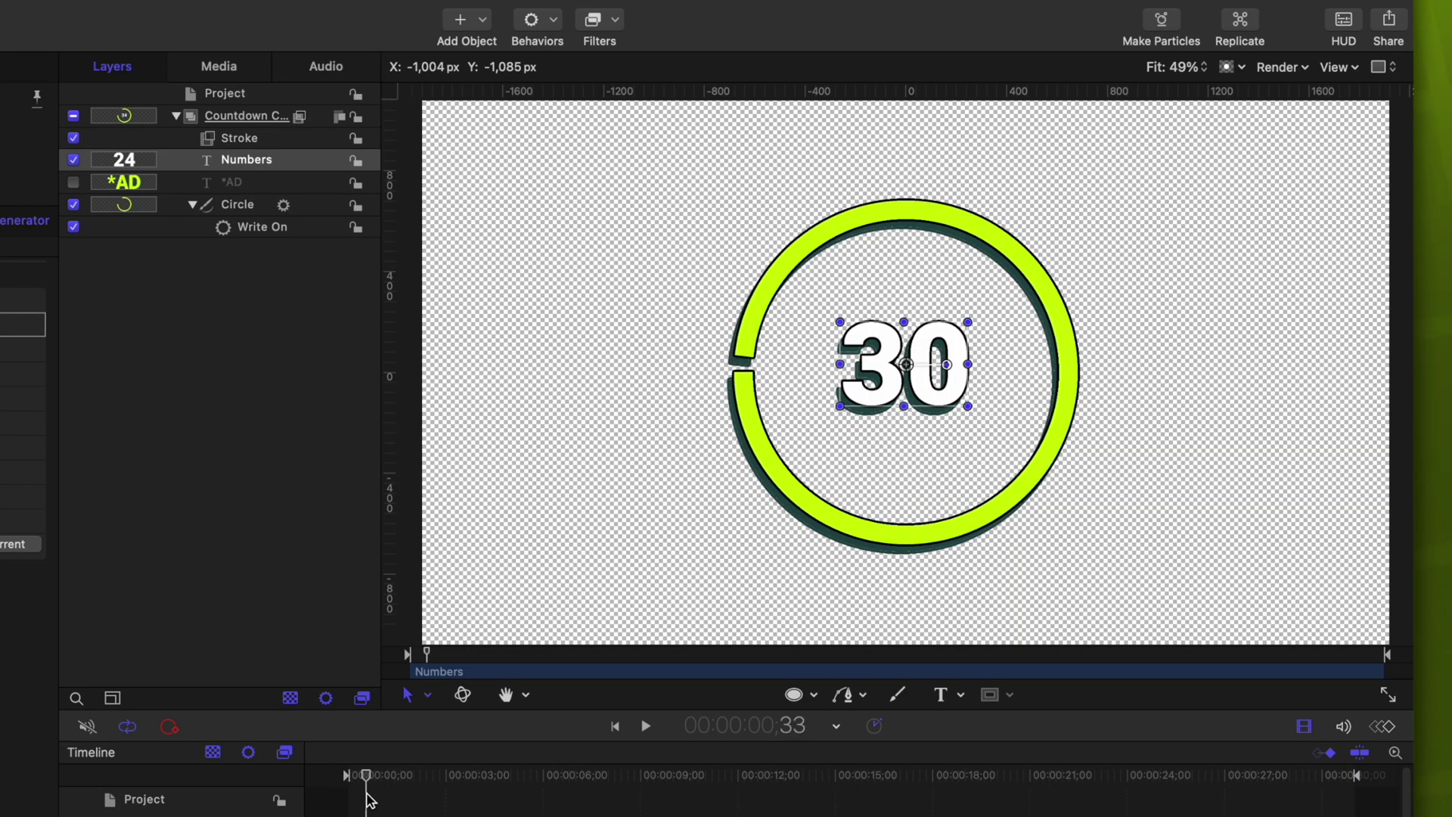
- Scrub the playhead toward the 30-second mark to review the countdown's final seconds
drag(378, 798, 387, 797)
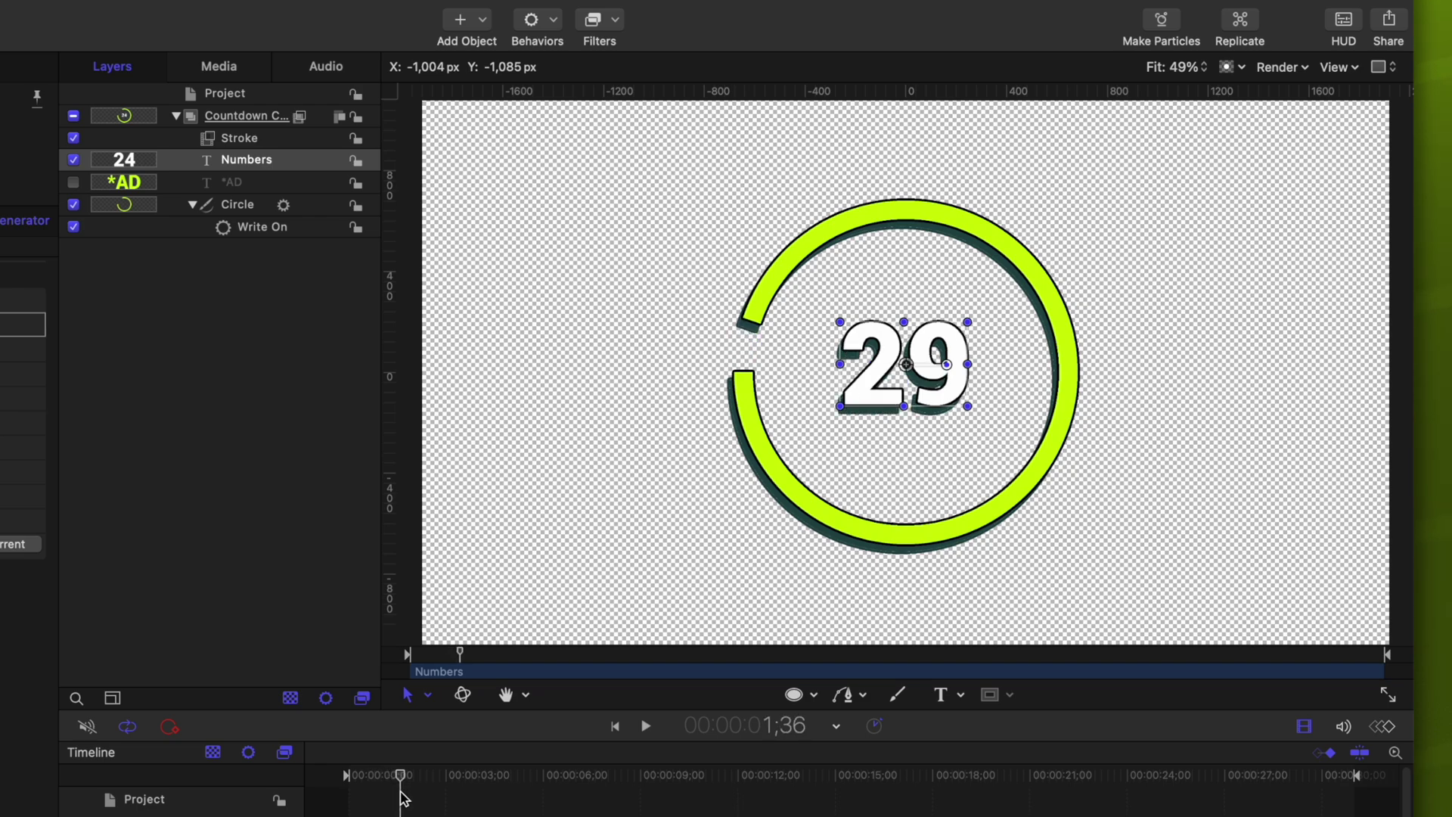
drag(414, 796, 1328, 789)
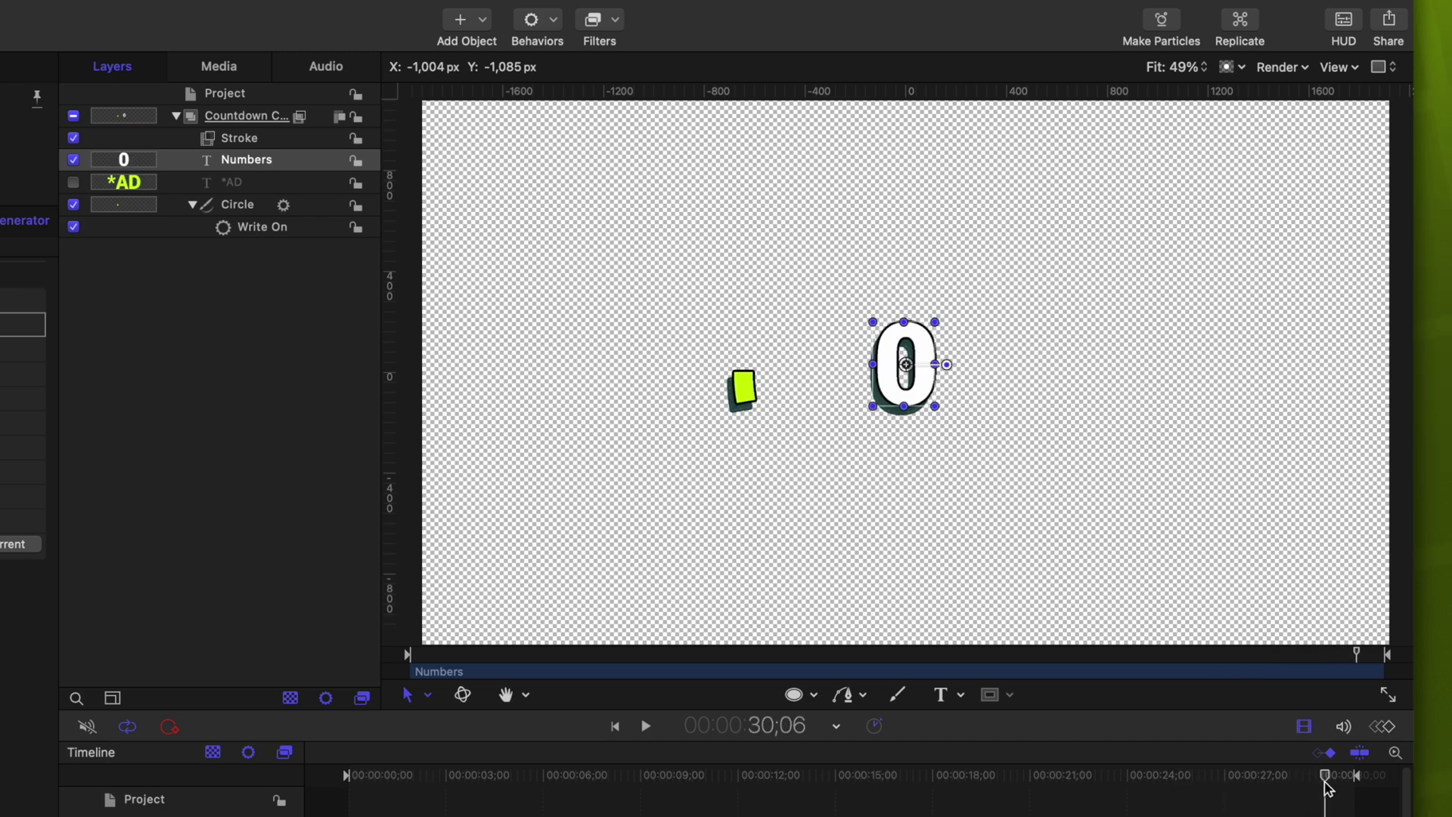
mouse_move(1328, 788)
mouse_down()
mouse_move(1257, 792)
mouse_move(1326, 789)
mouse_up()
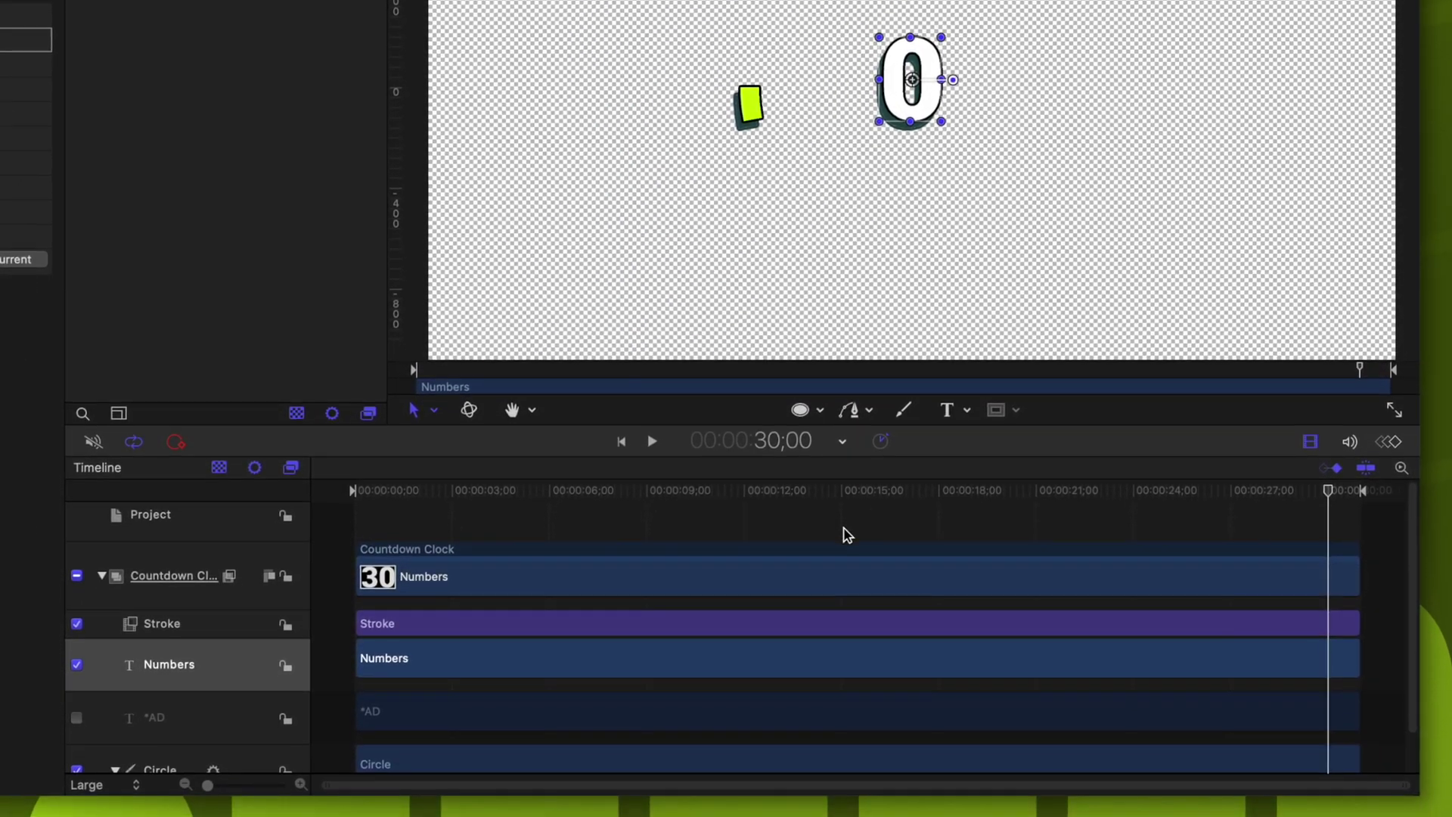
- Set the Write On behaviour's out point at 29;59 and verify the frame where 0 appears
scroll(539, 645, down, 2)
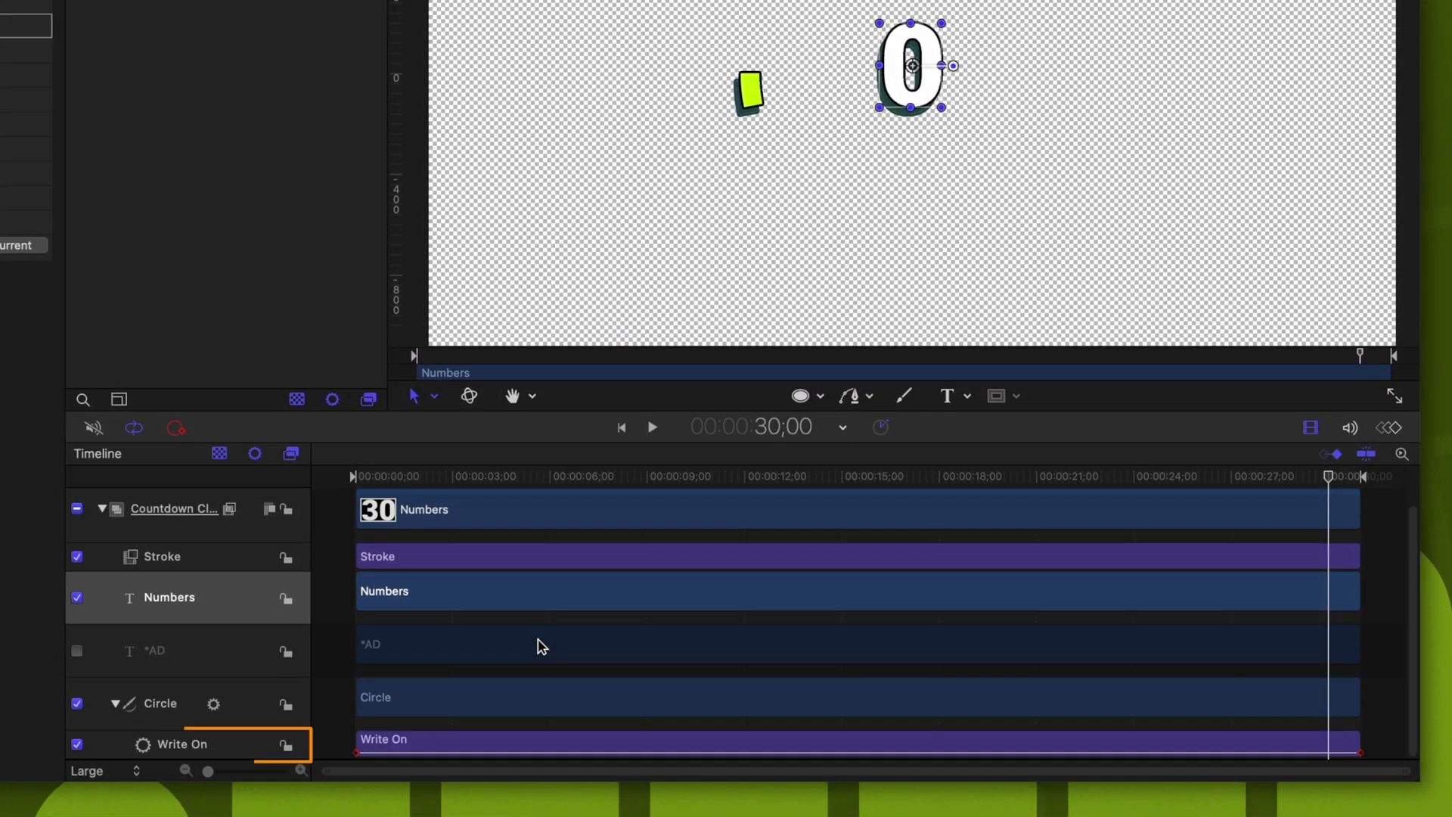
click(574, 741)
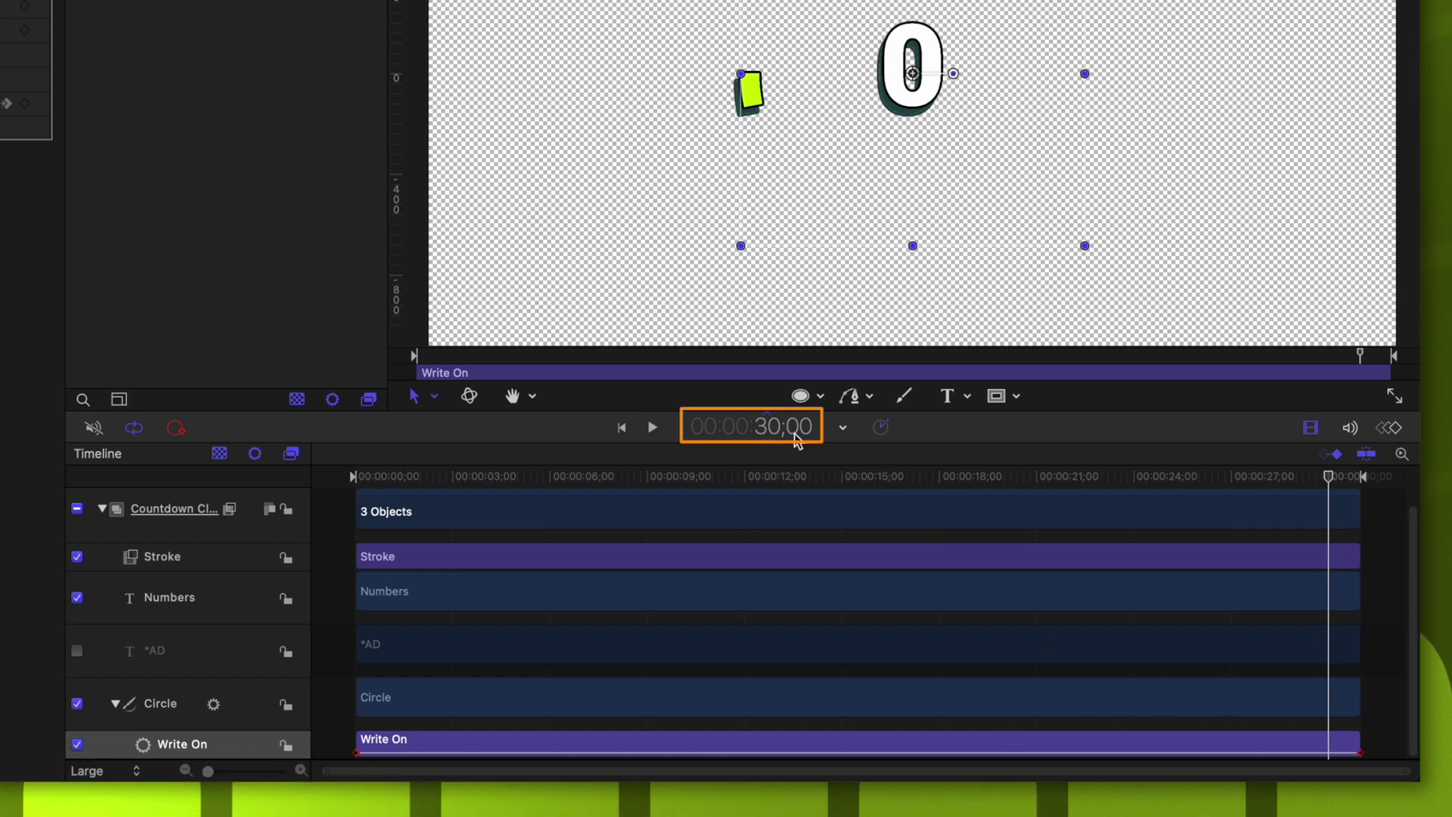
key(Left)
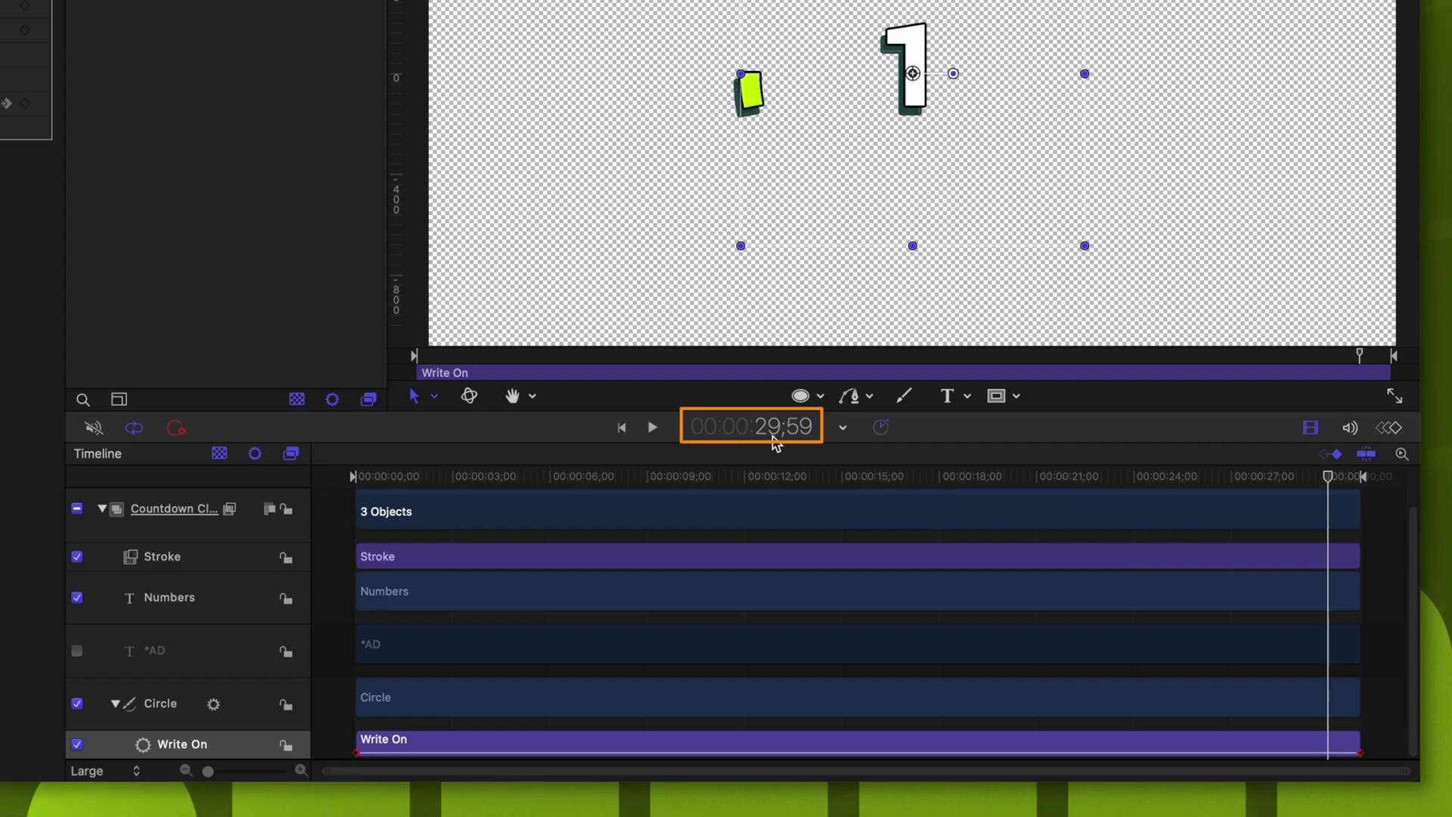
key(o)
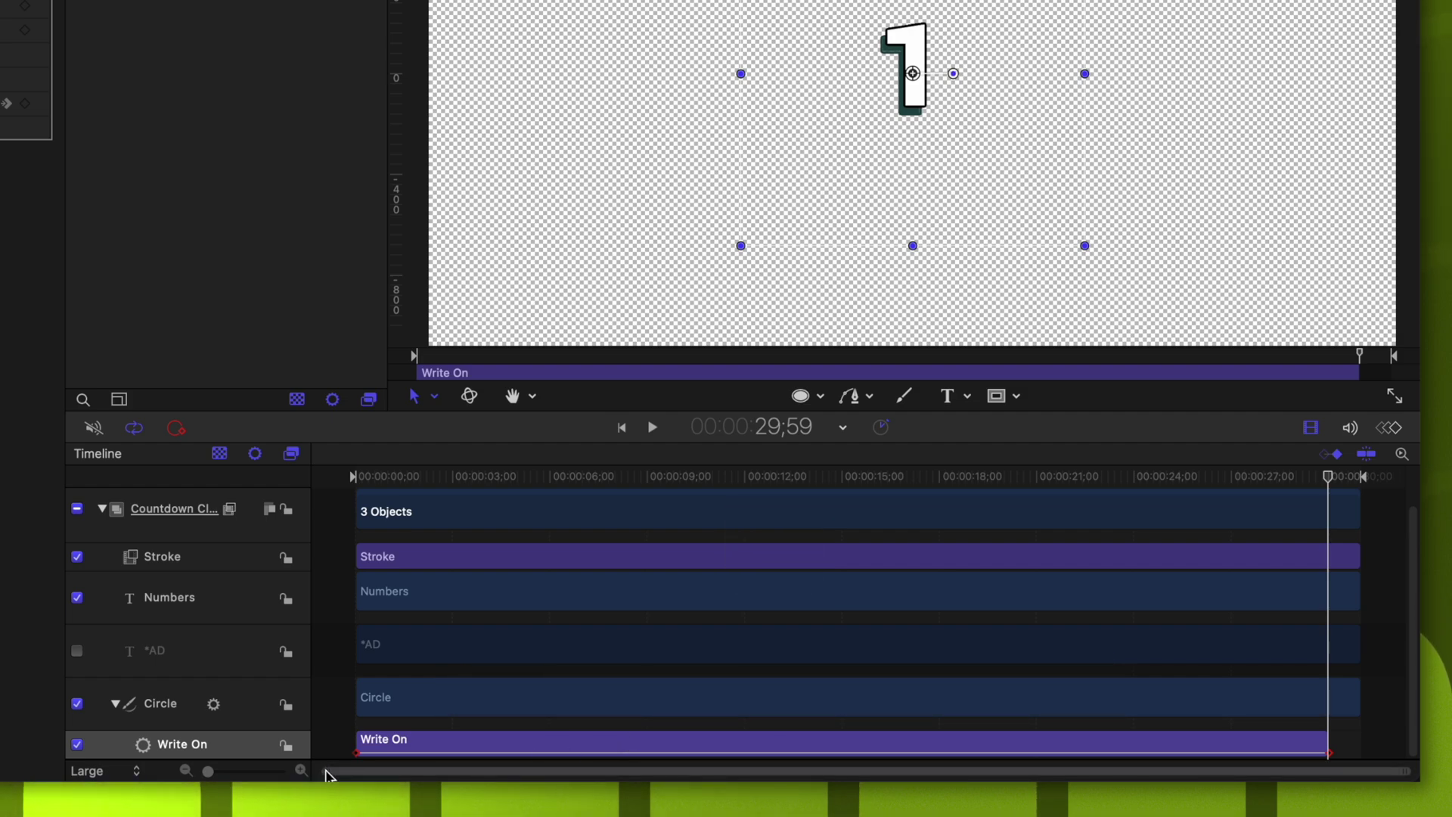
drag(328, 771, 1169, 775)
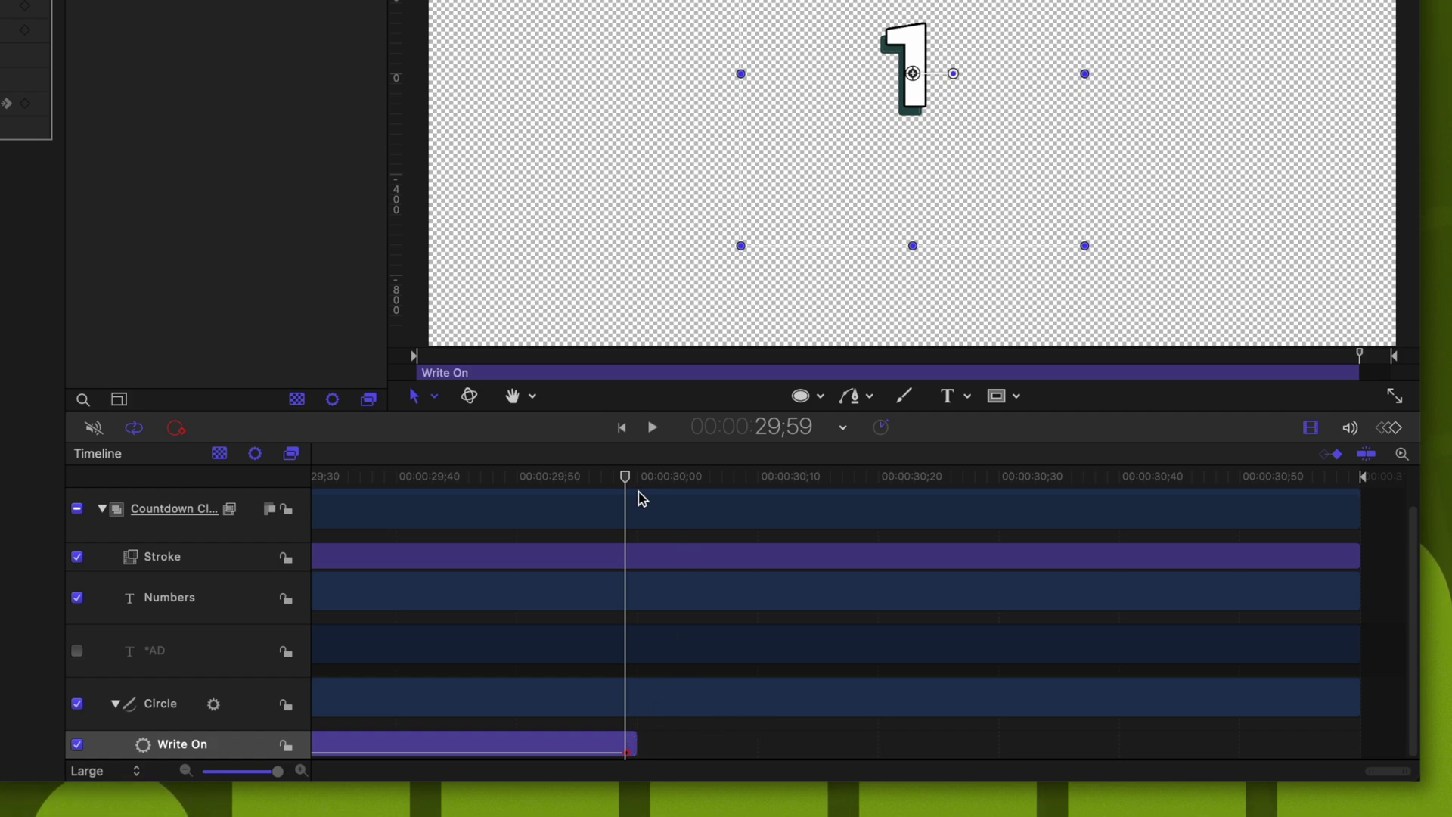
drag(633, 485, 646, 485)
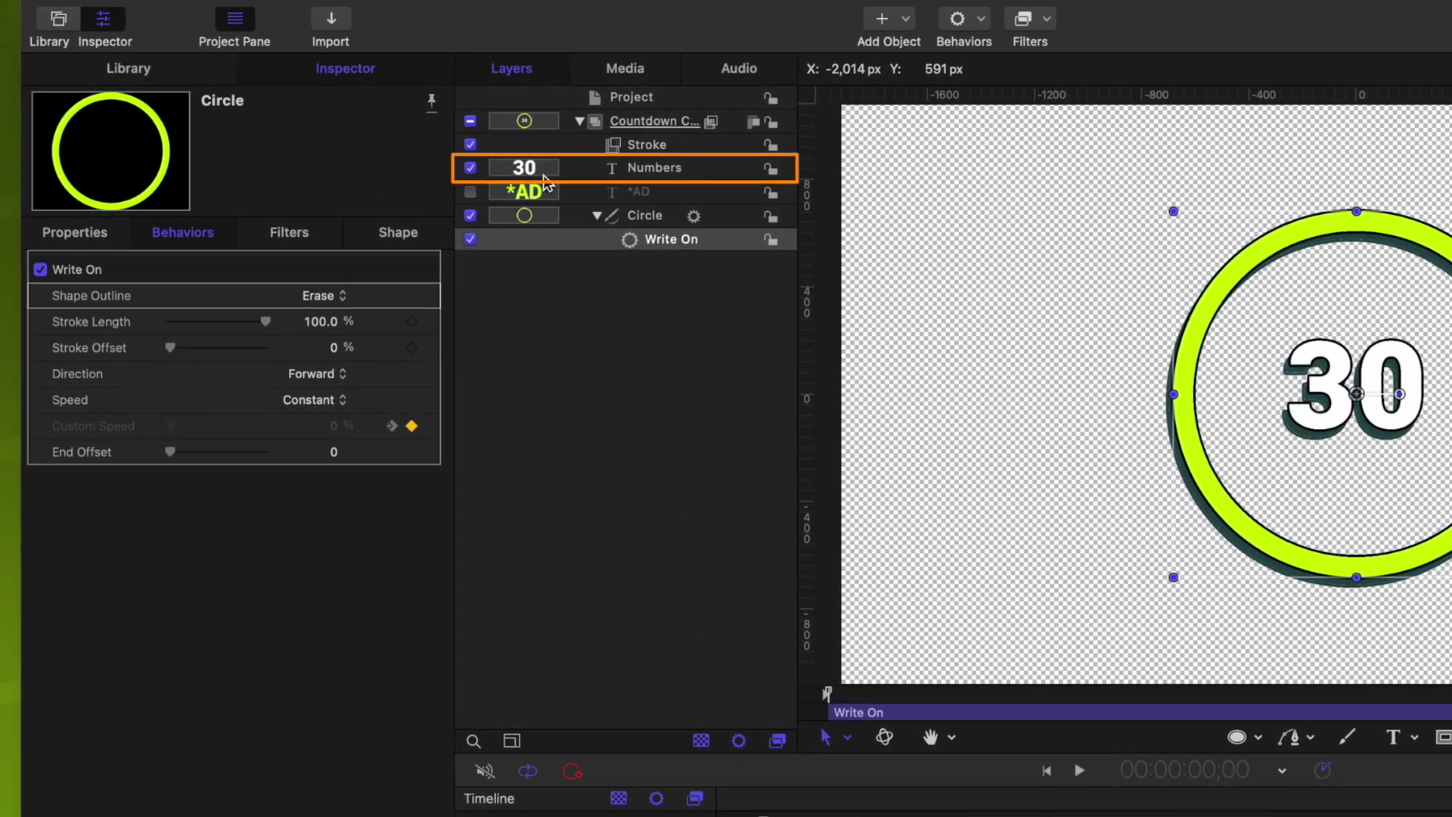
- Give the Numbers text a lime-green face colour and play the countdown toward its end
click(544, 179)
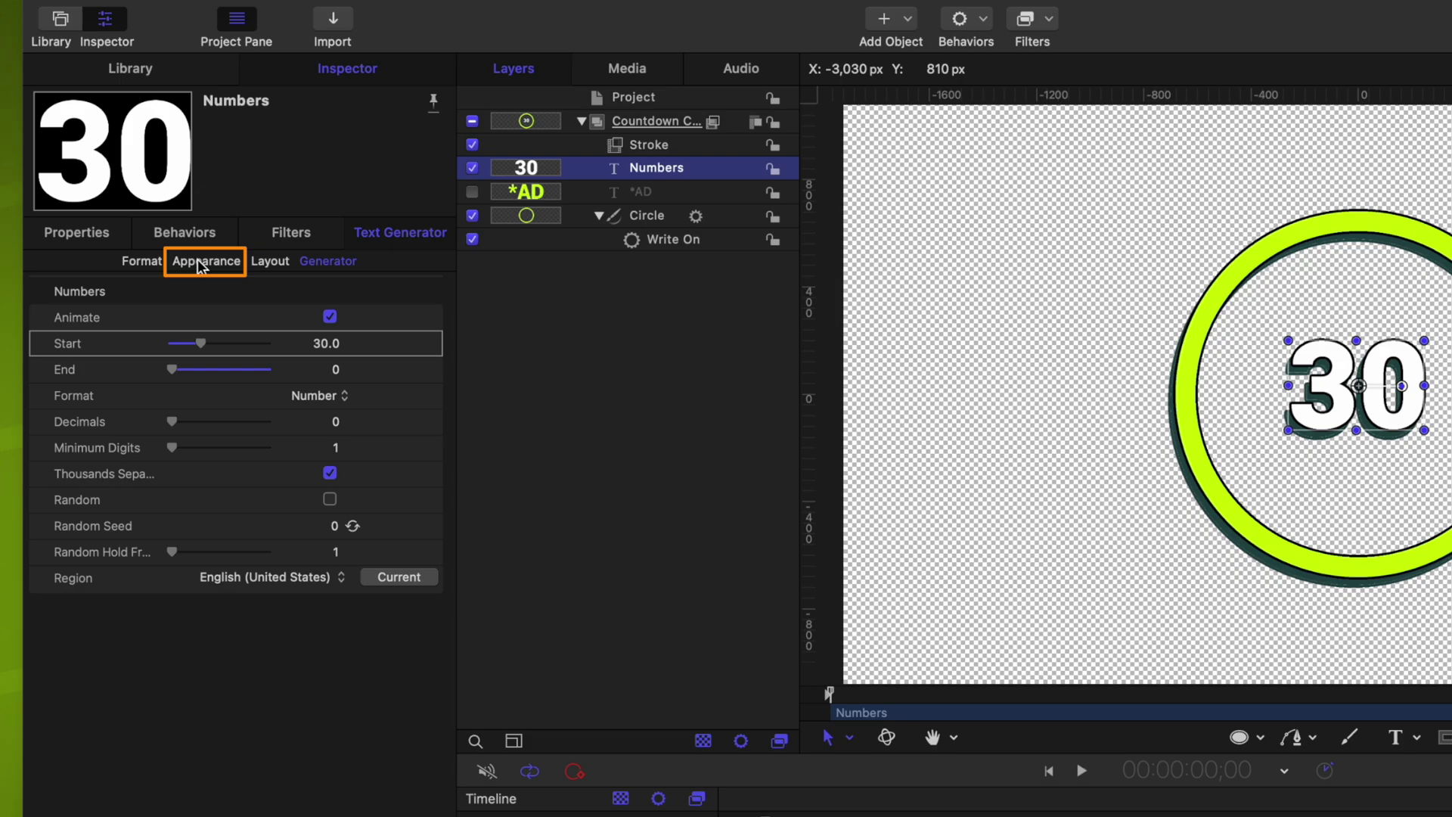
click(200, 264)
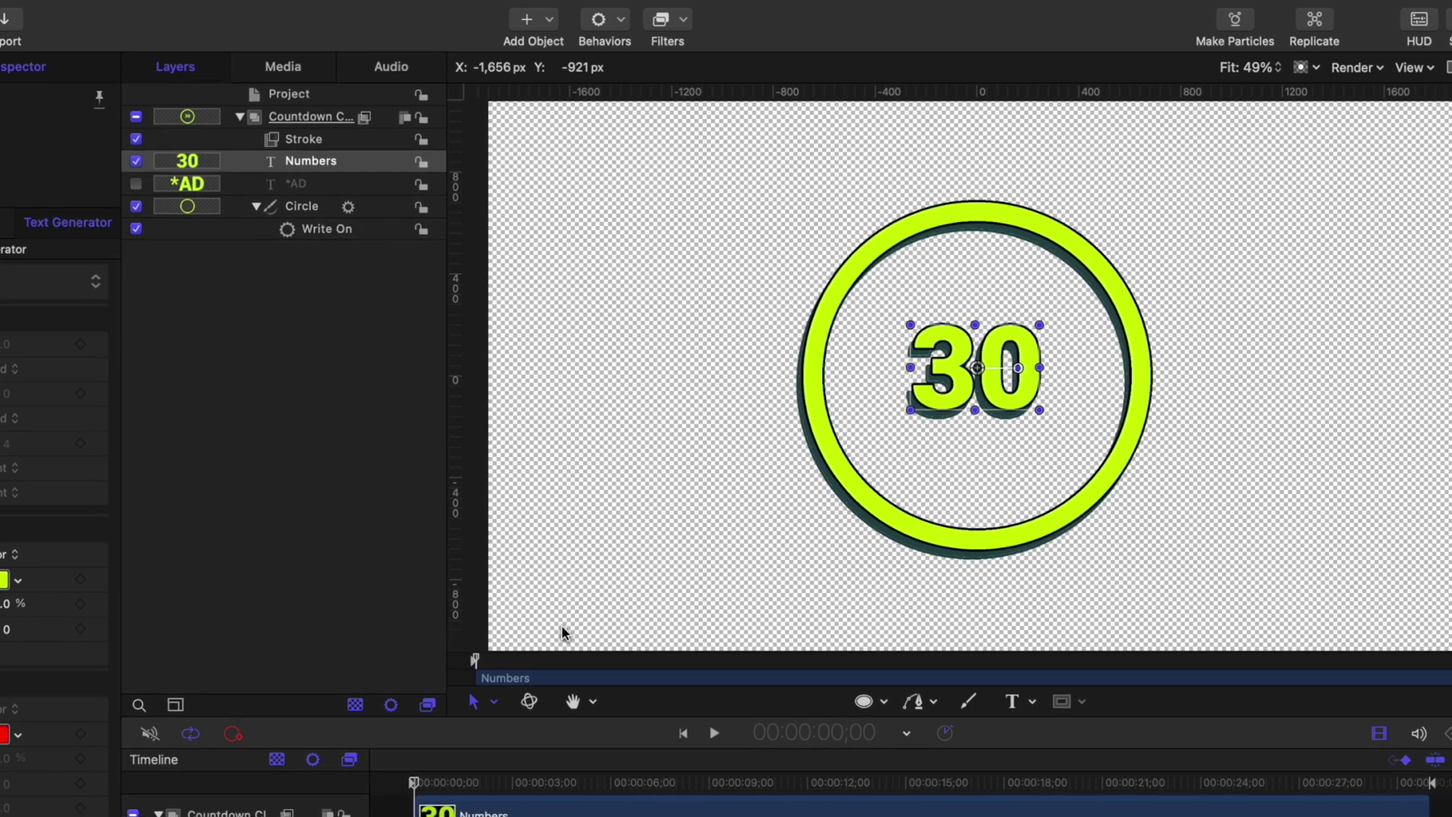
key(space)
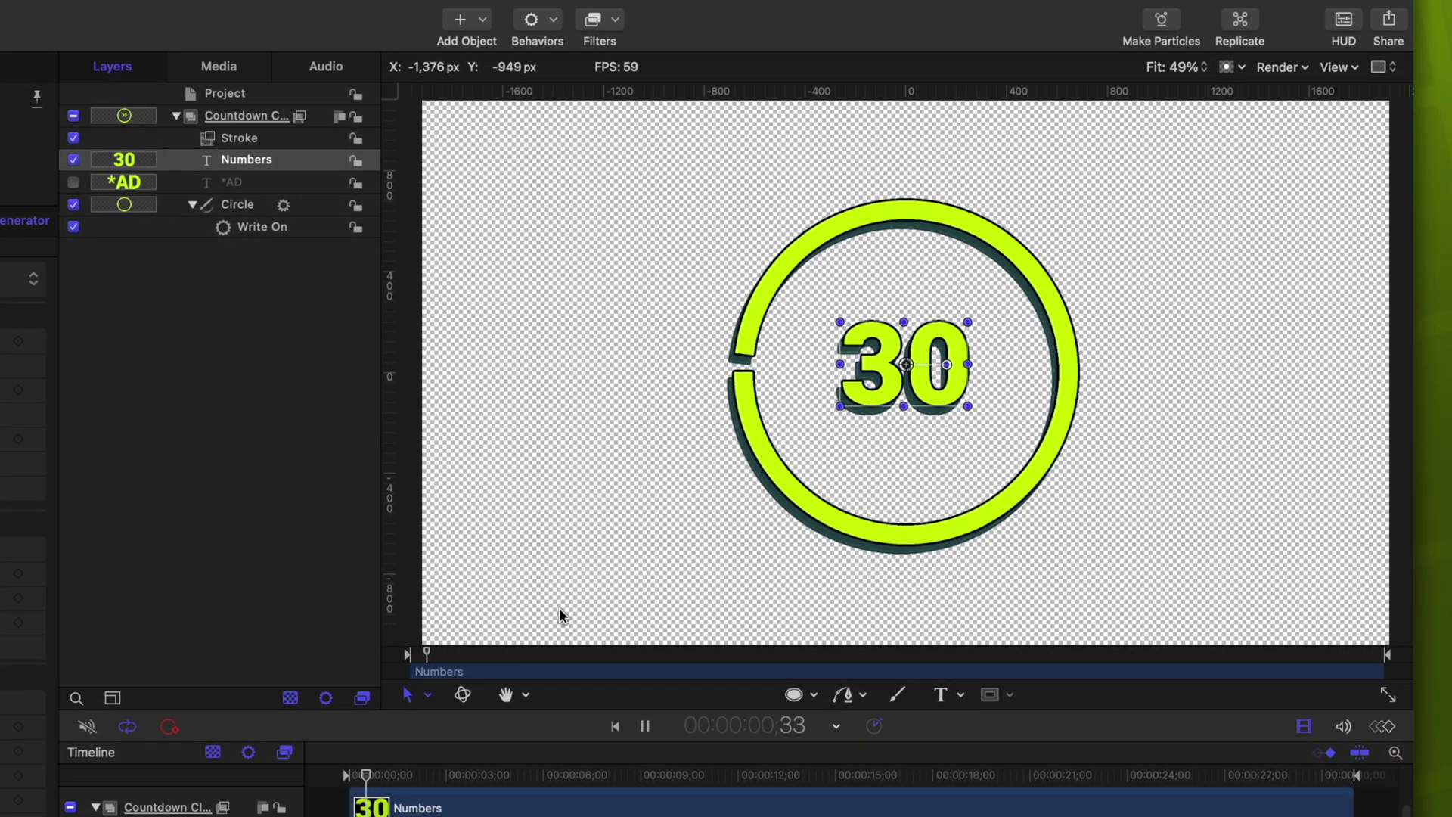
drag(551, 775, 1309, 790)
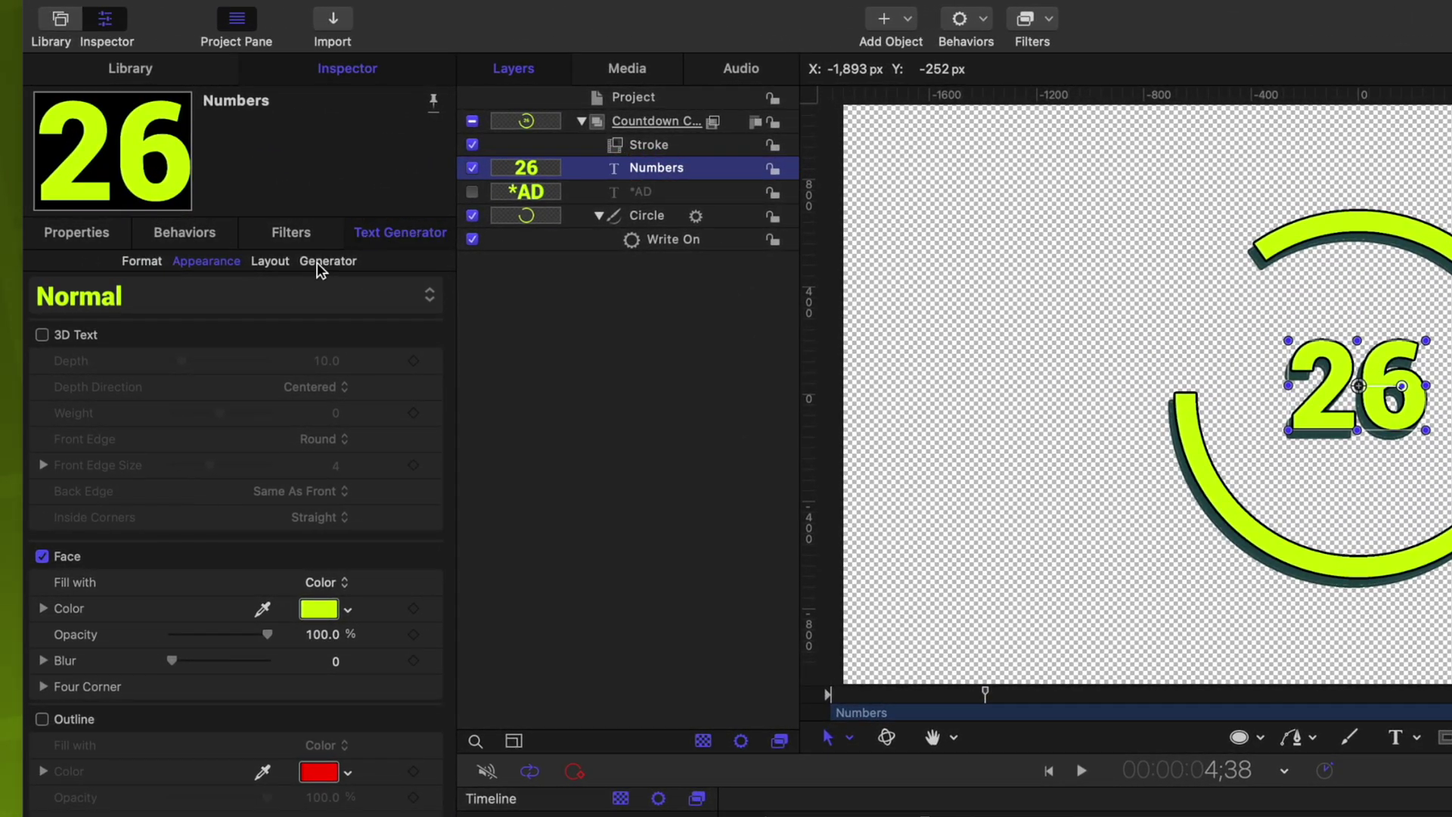
- Publish the Numbers generator's Start parameter (30.0) so it is editable in Final Cut Pro
click(321, 261)
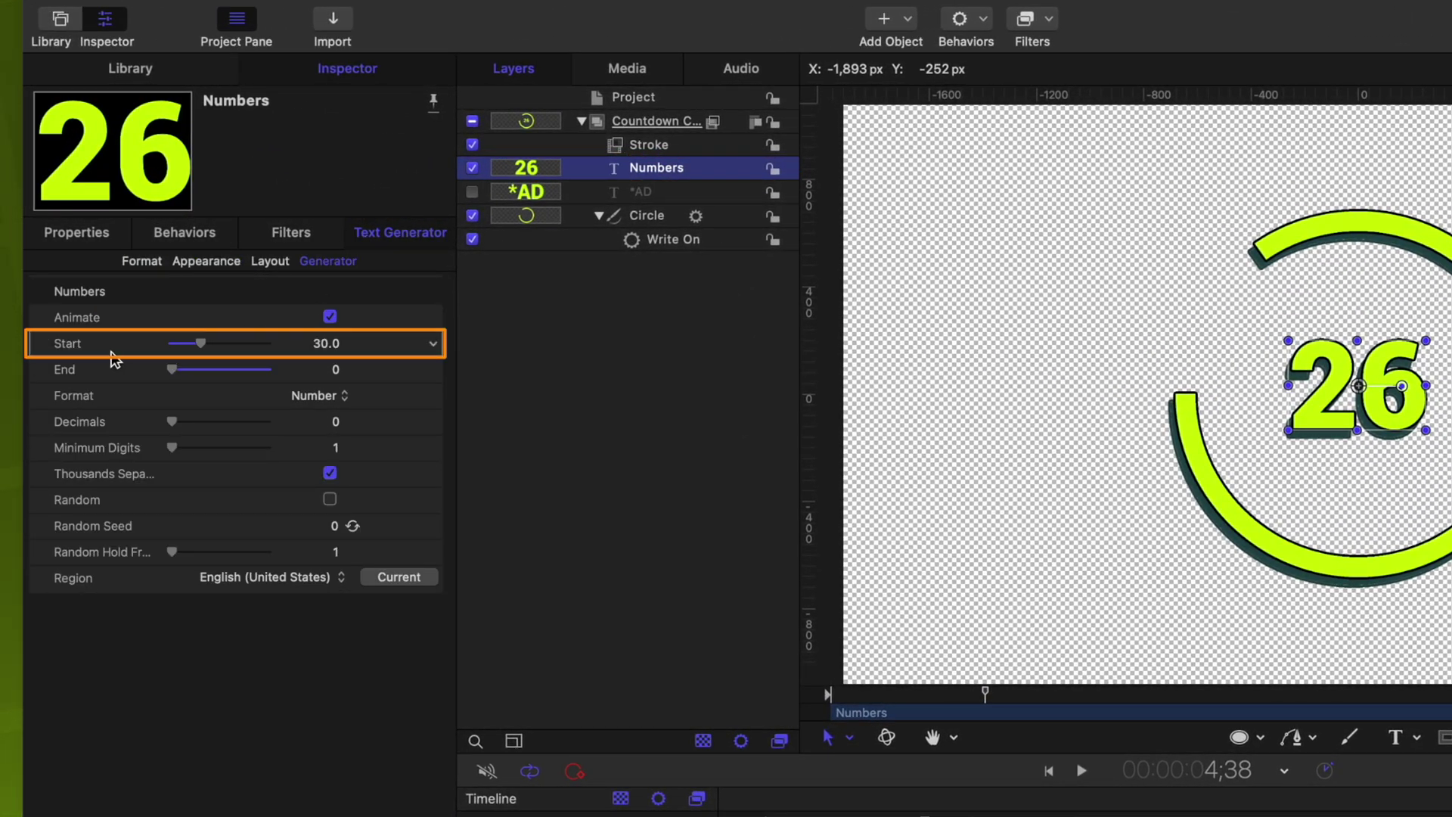
click(434, 344)
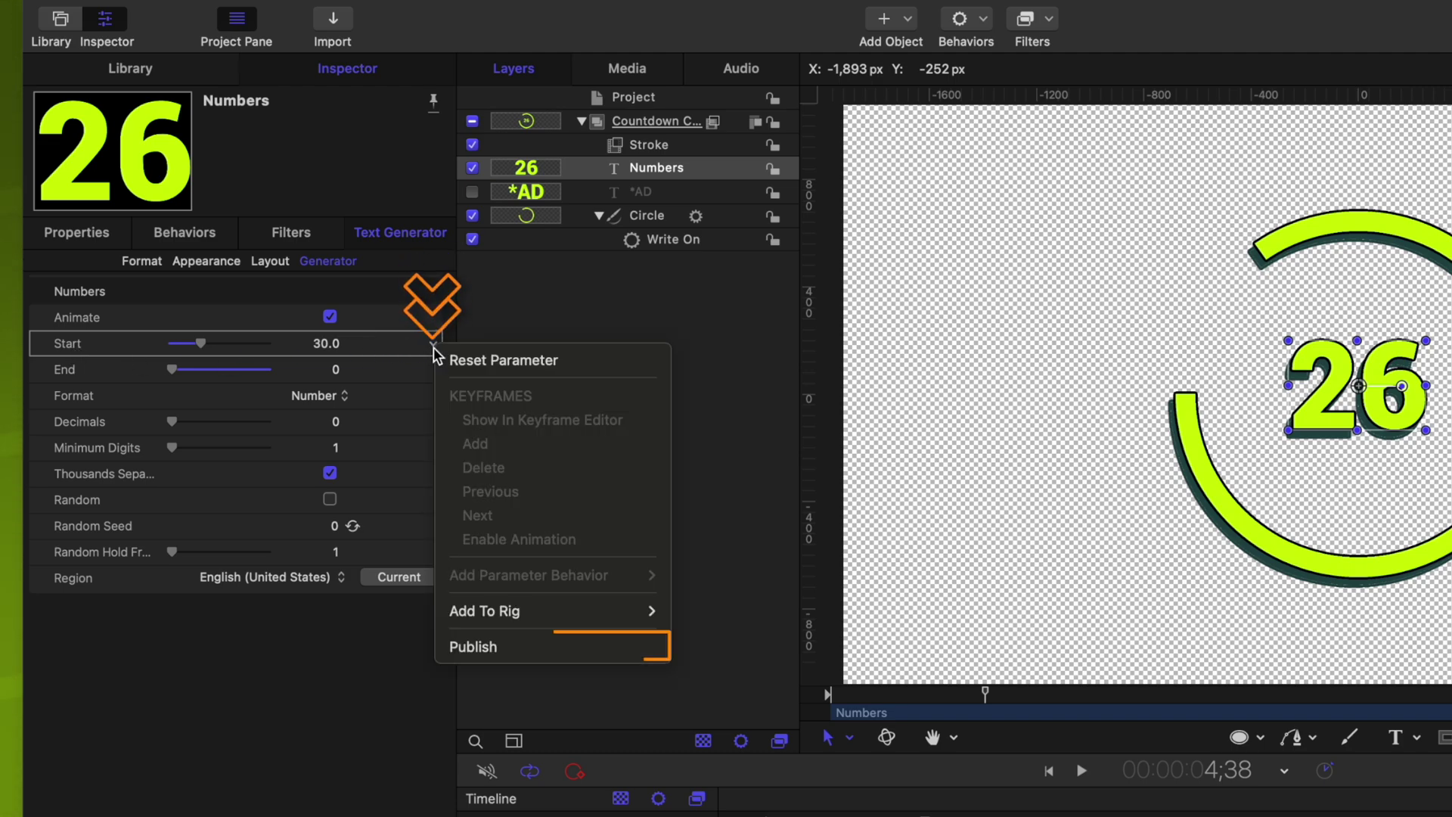
click(577, 646)
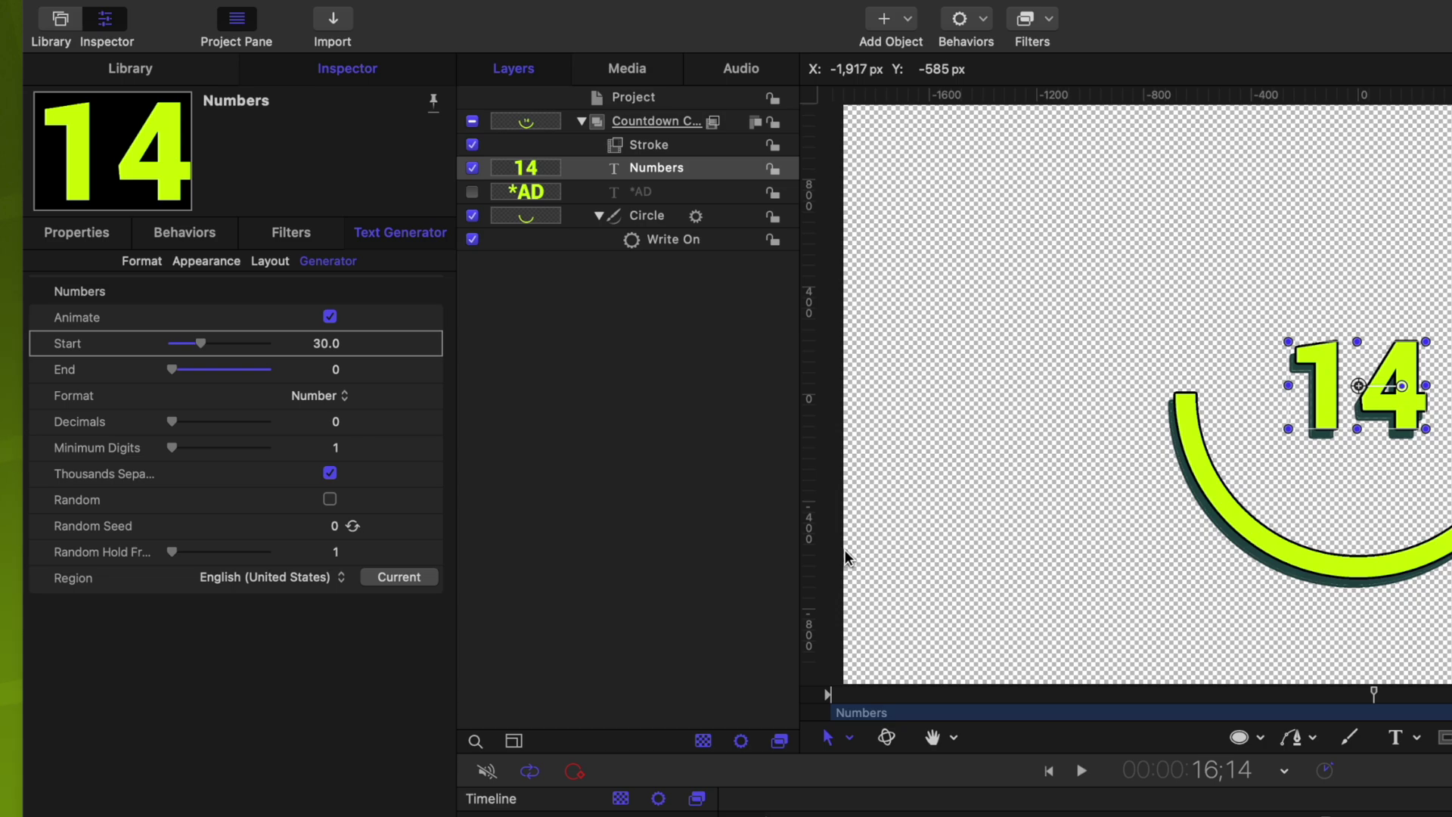
- Save as a title template named 'Countdown Timer' in the Tutorials category and publish it
key(super+s)
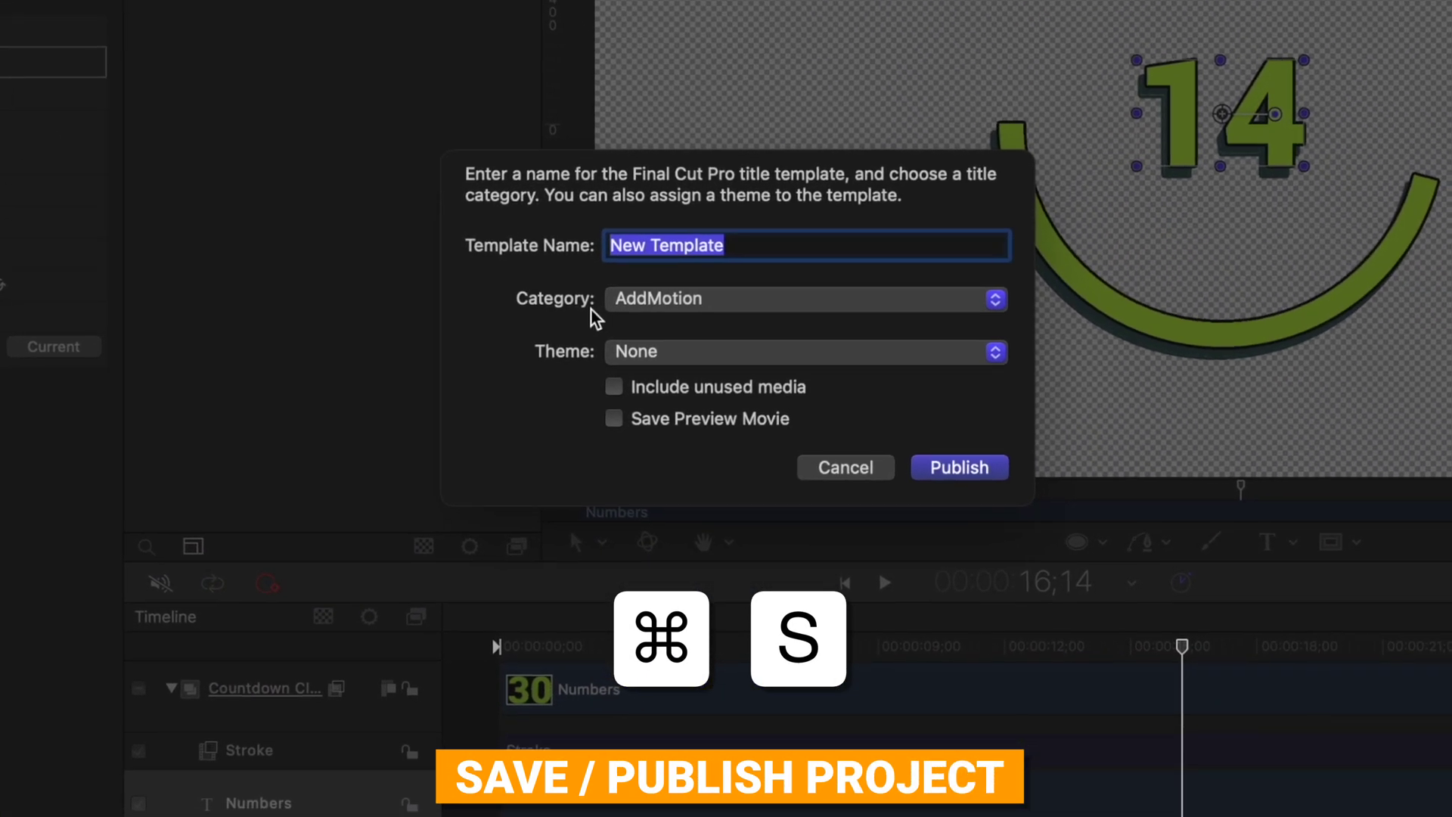
text(Countdown Timer)
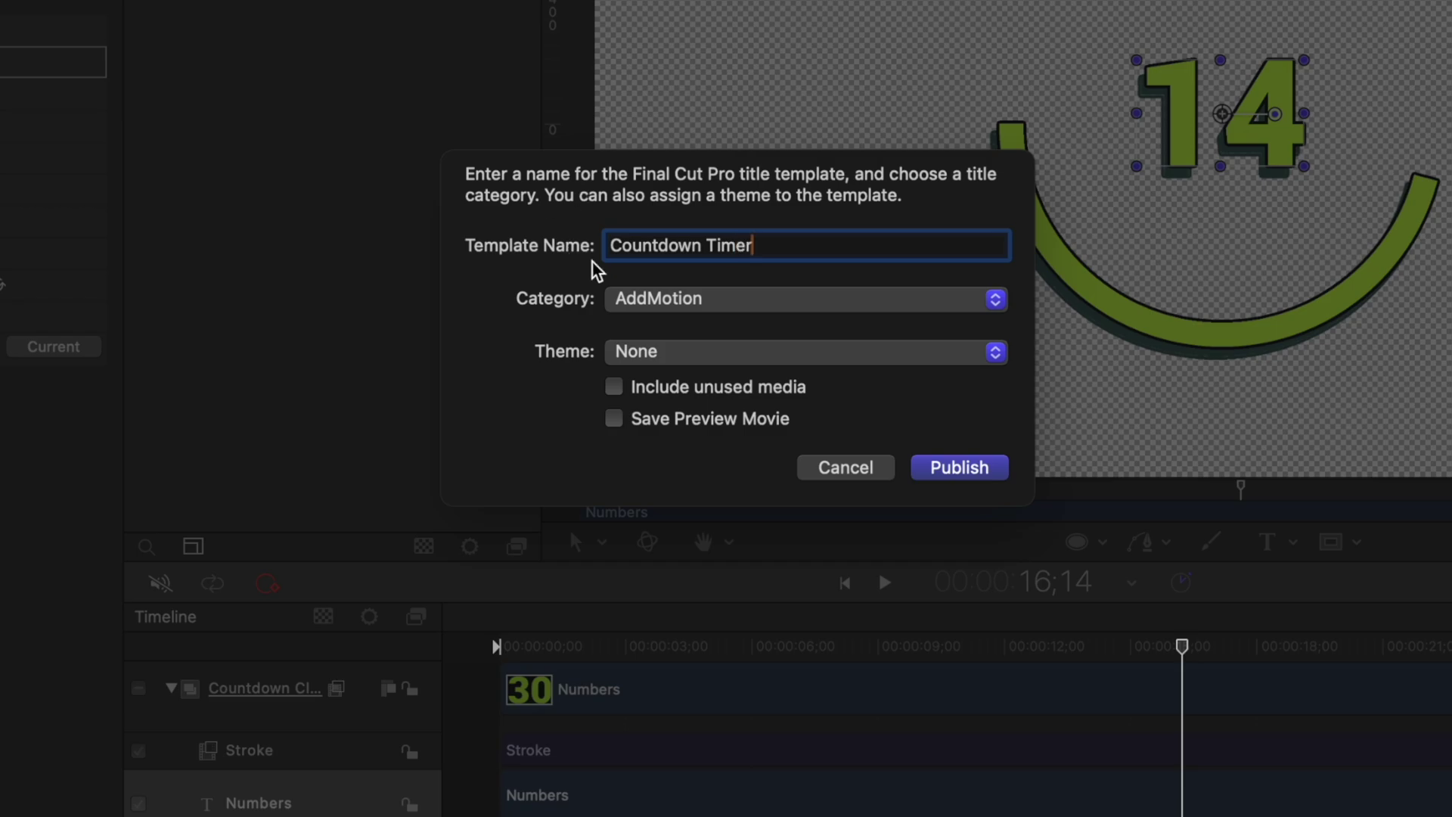
click(605, 298)
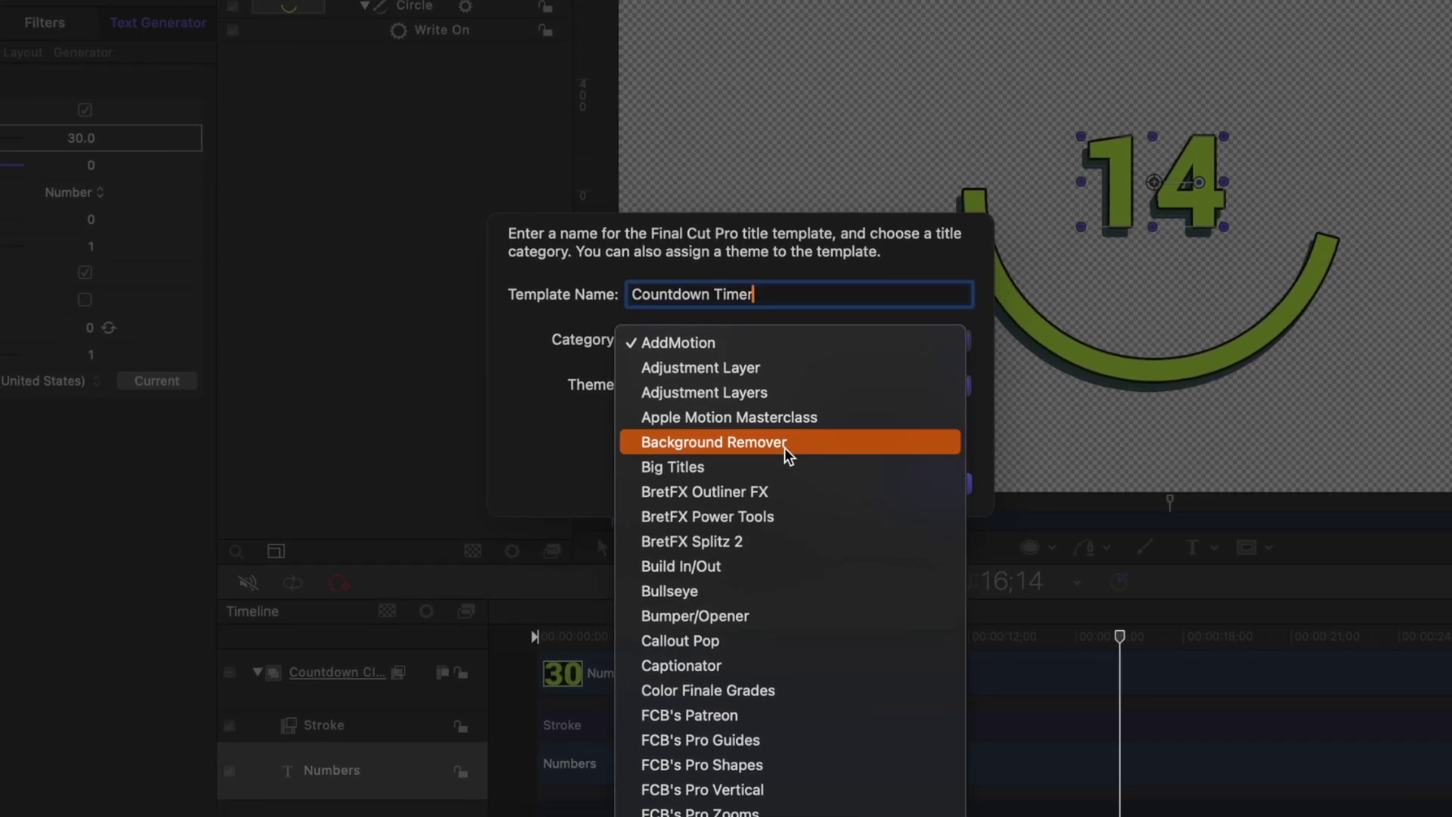
scroll(799, 498, down, 10)
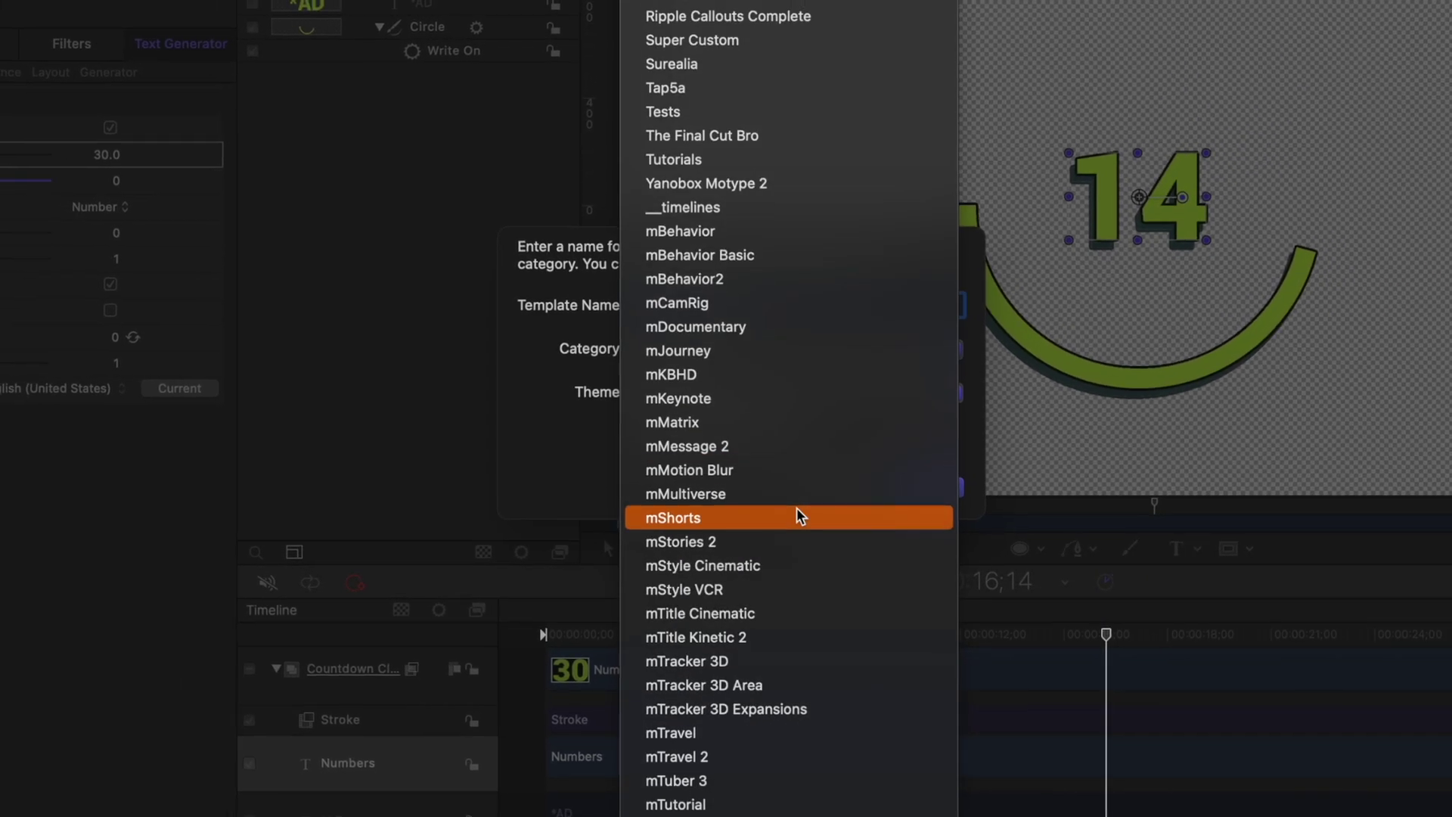
click(742, 163)
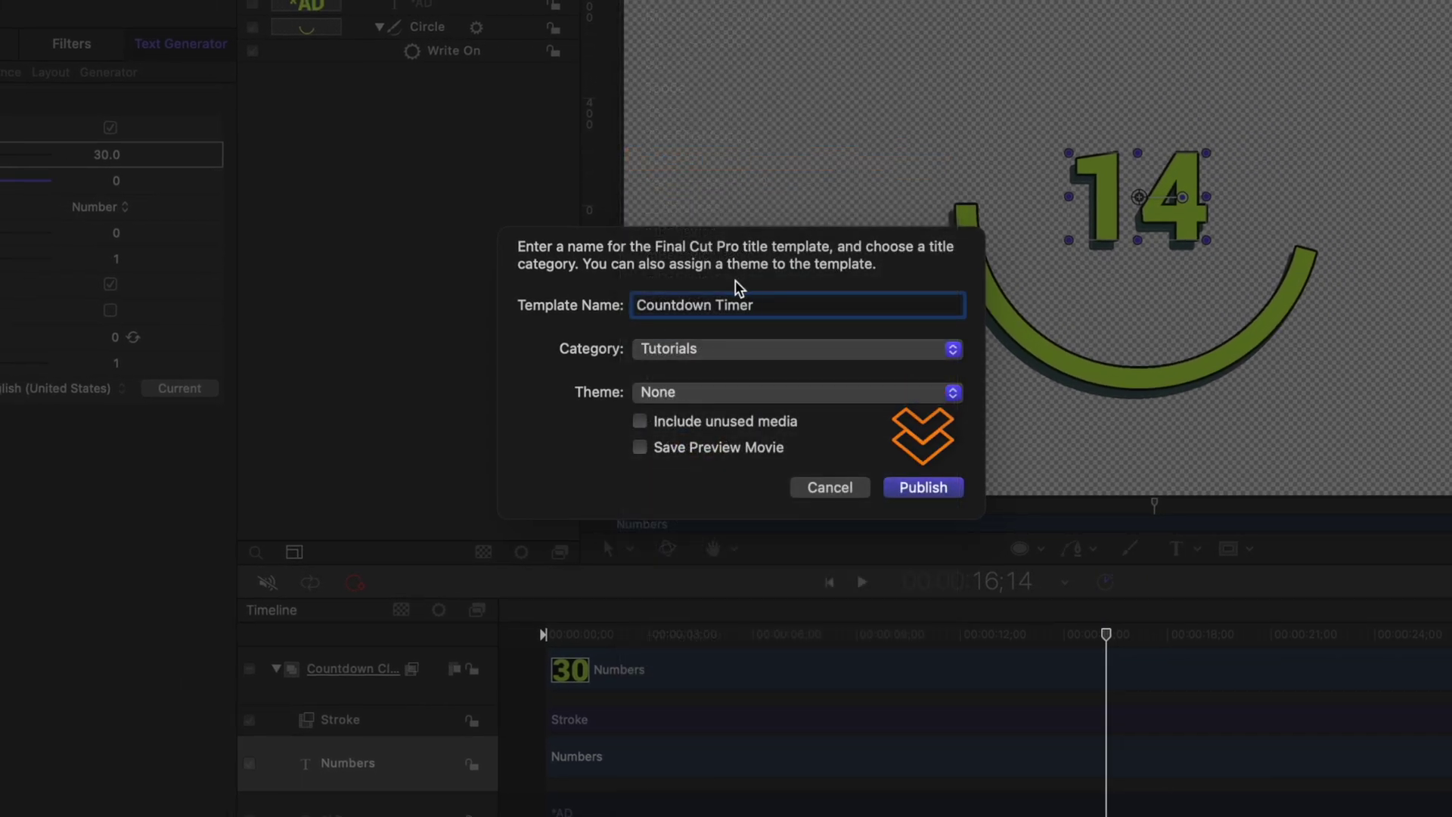
click(931, 490)
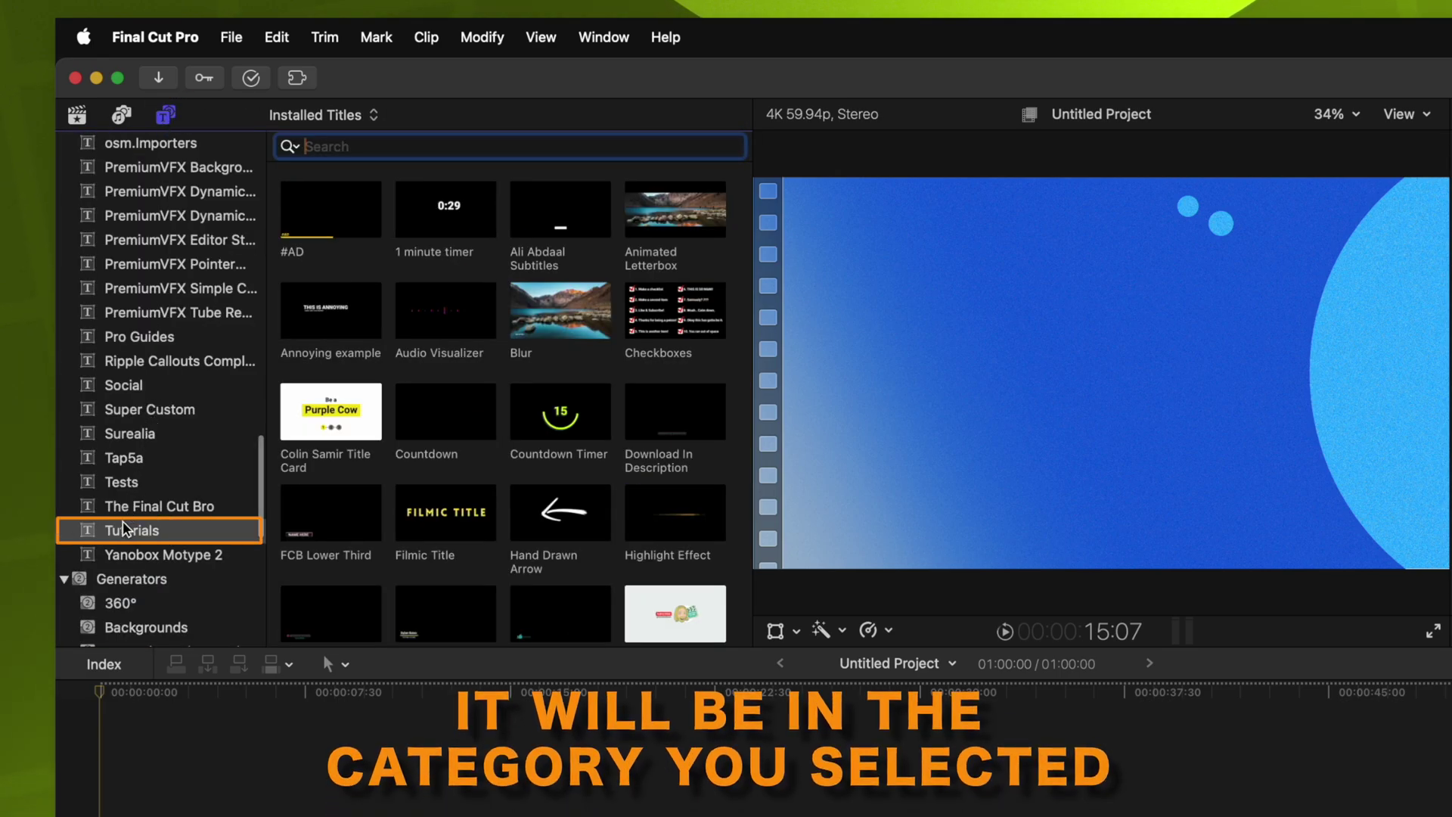
- Drag the Countdown Timer title from Tutorials onto the start of the timeline, above the Dream clip
click(127, 530)
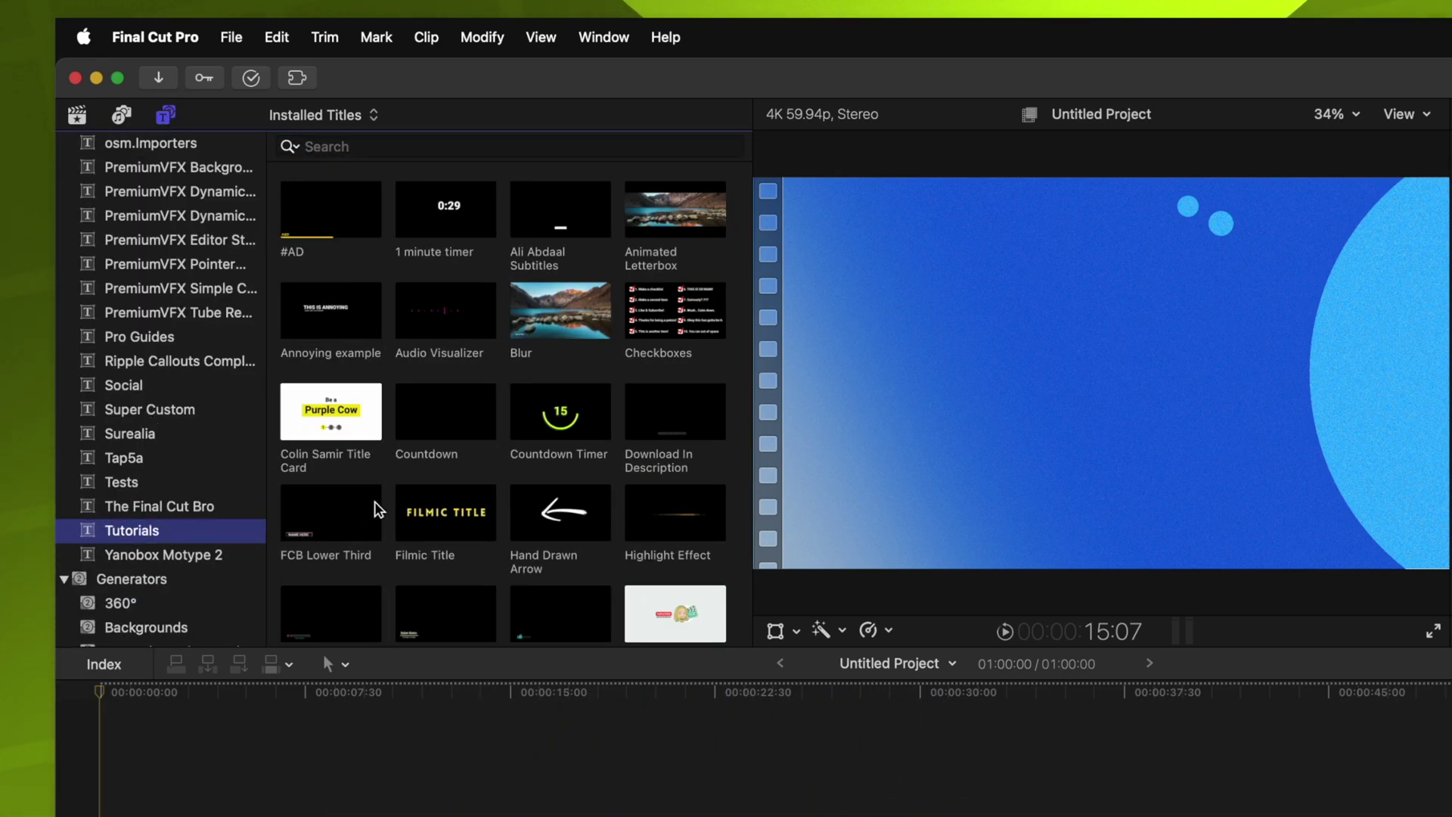
drag(568, 429, 59, 816)
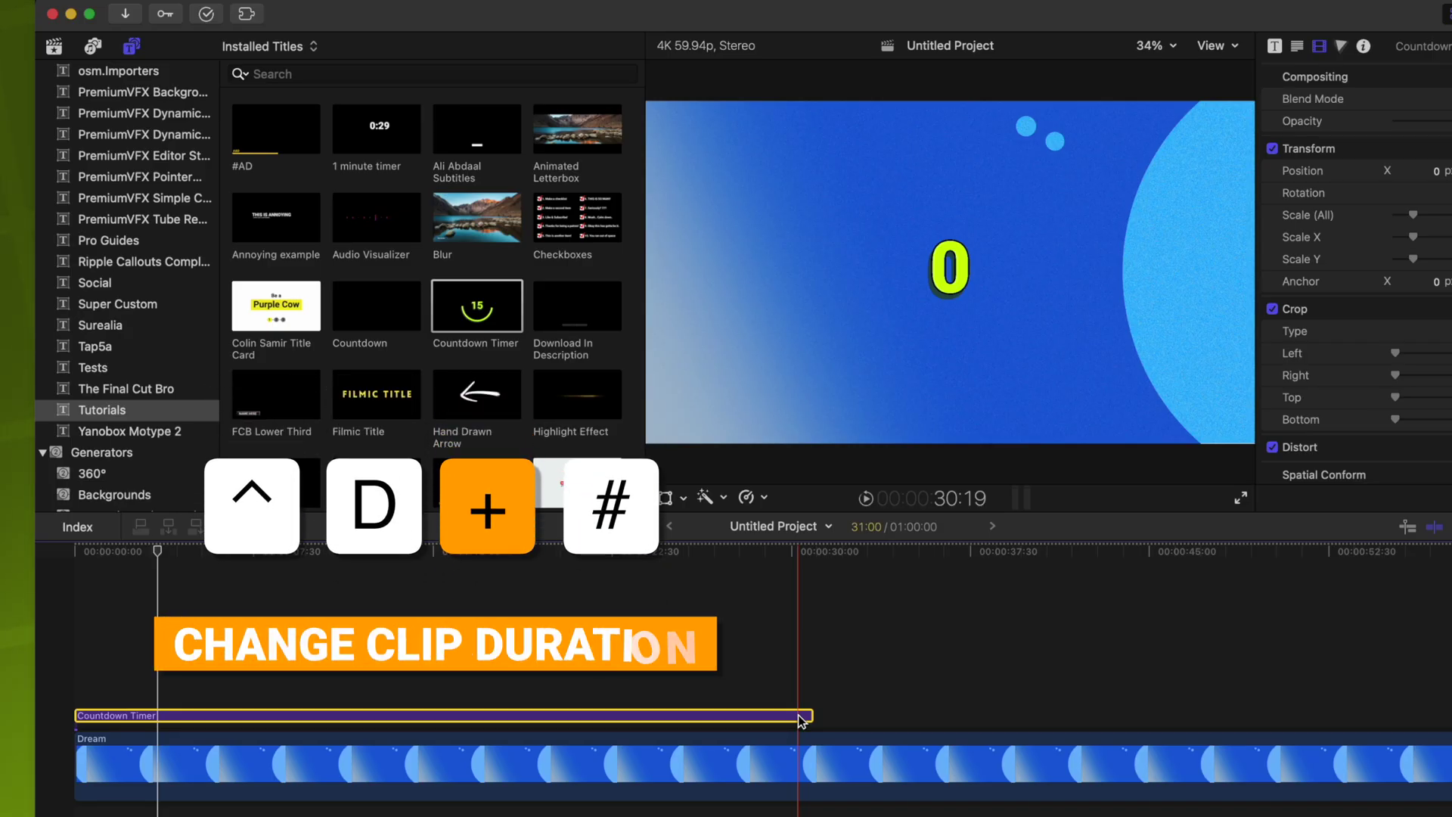
- Set the Countdown Timer clip duration to 11 seconds (1100) and play it from the start
key(ctrl+d)
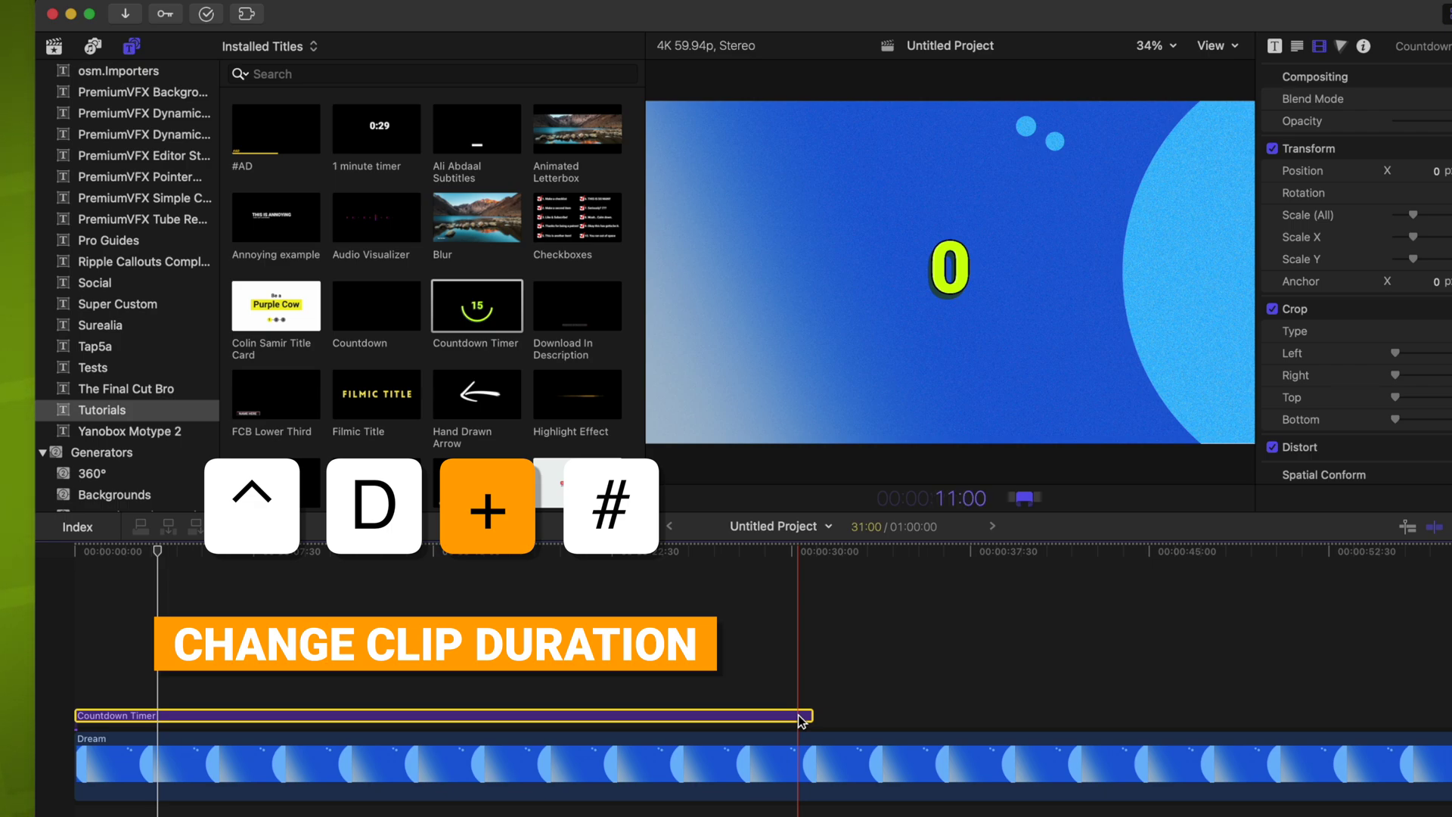
text(1100)
key(Return)
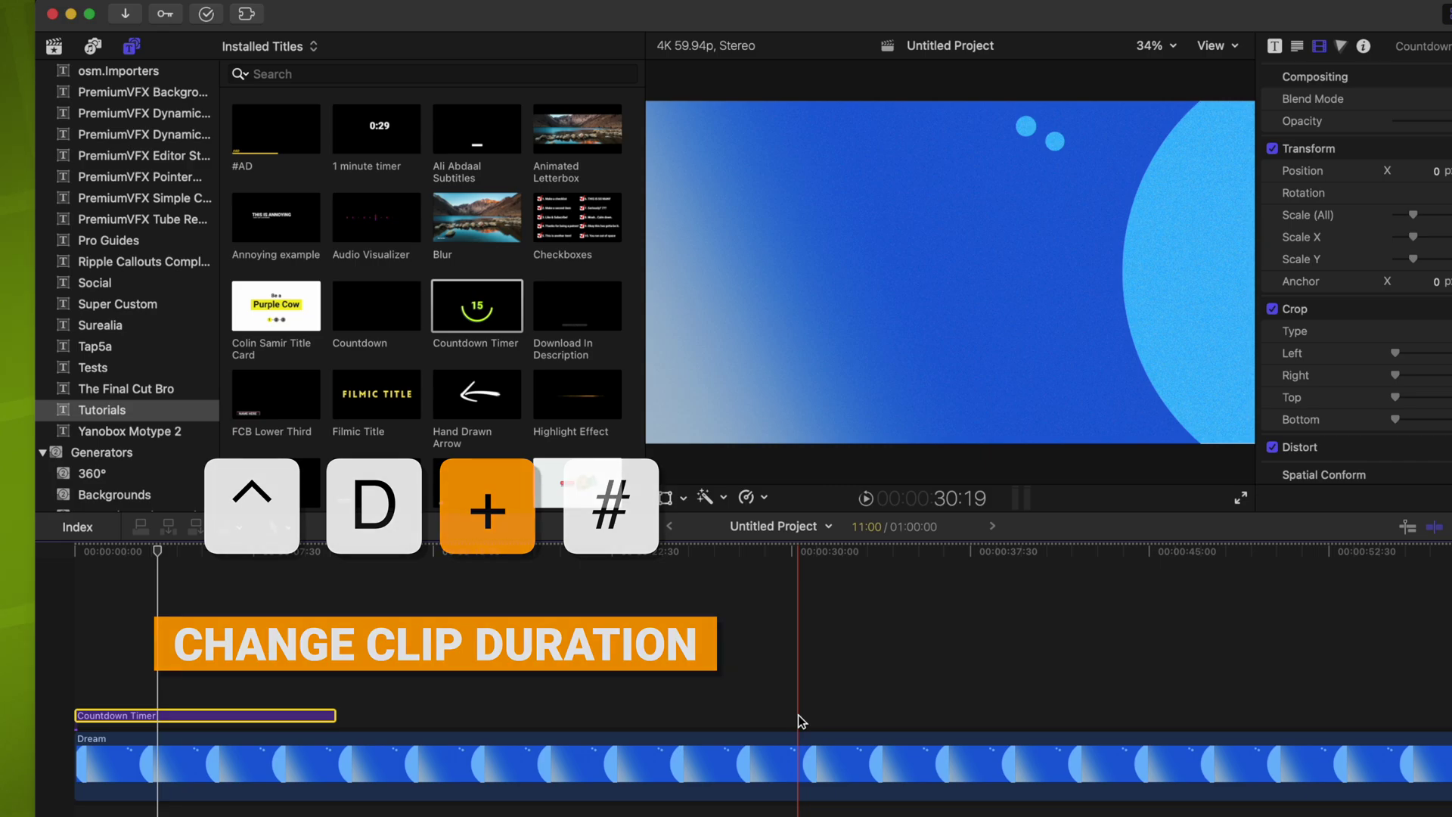
key(Home)
key(space)
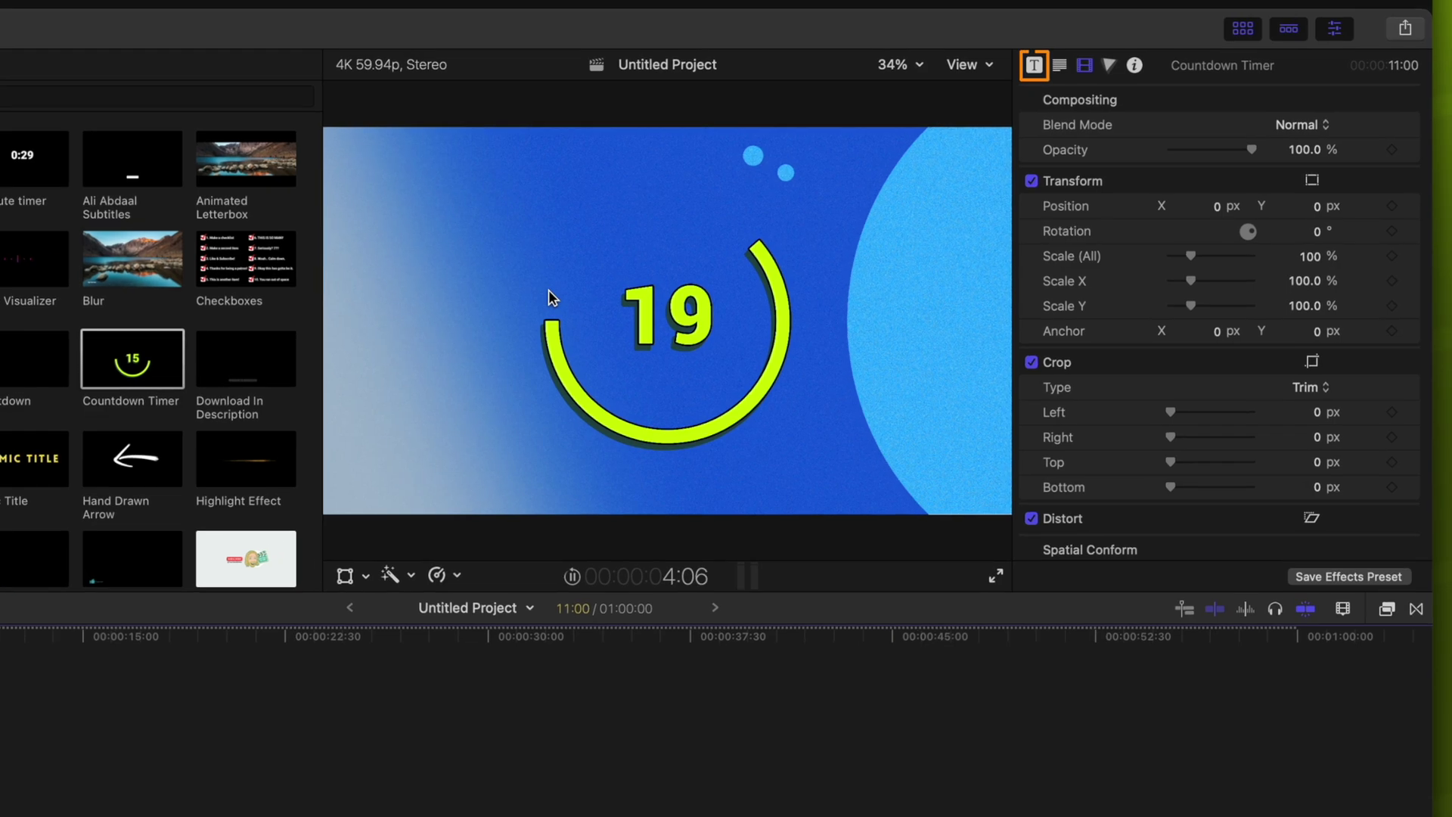
key(space)
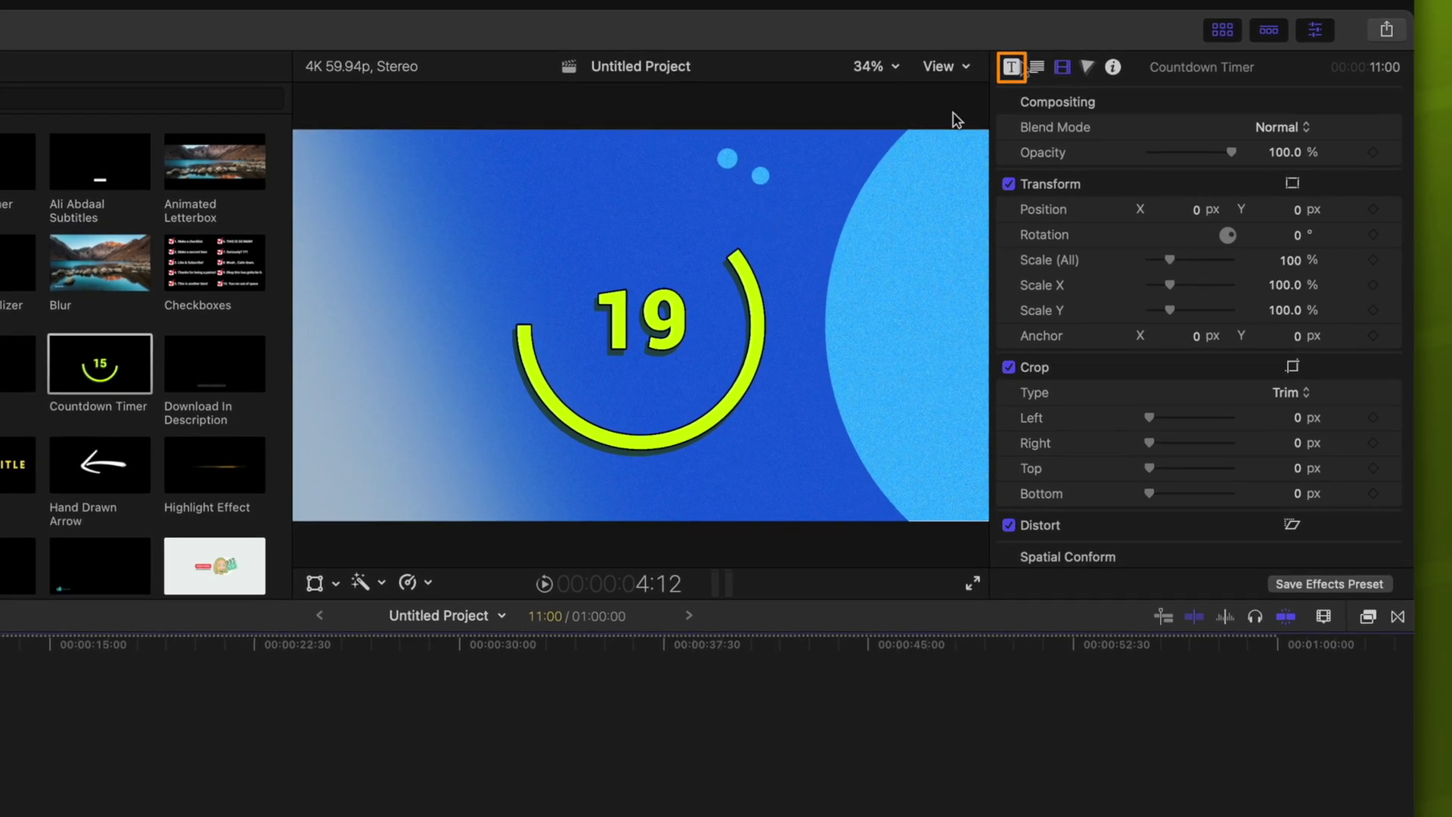
- Set the title's published Start value to 10 and play the countdown from 10
click(1034, 65)
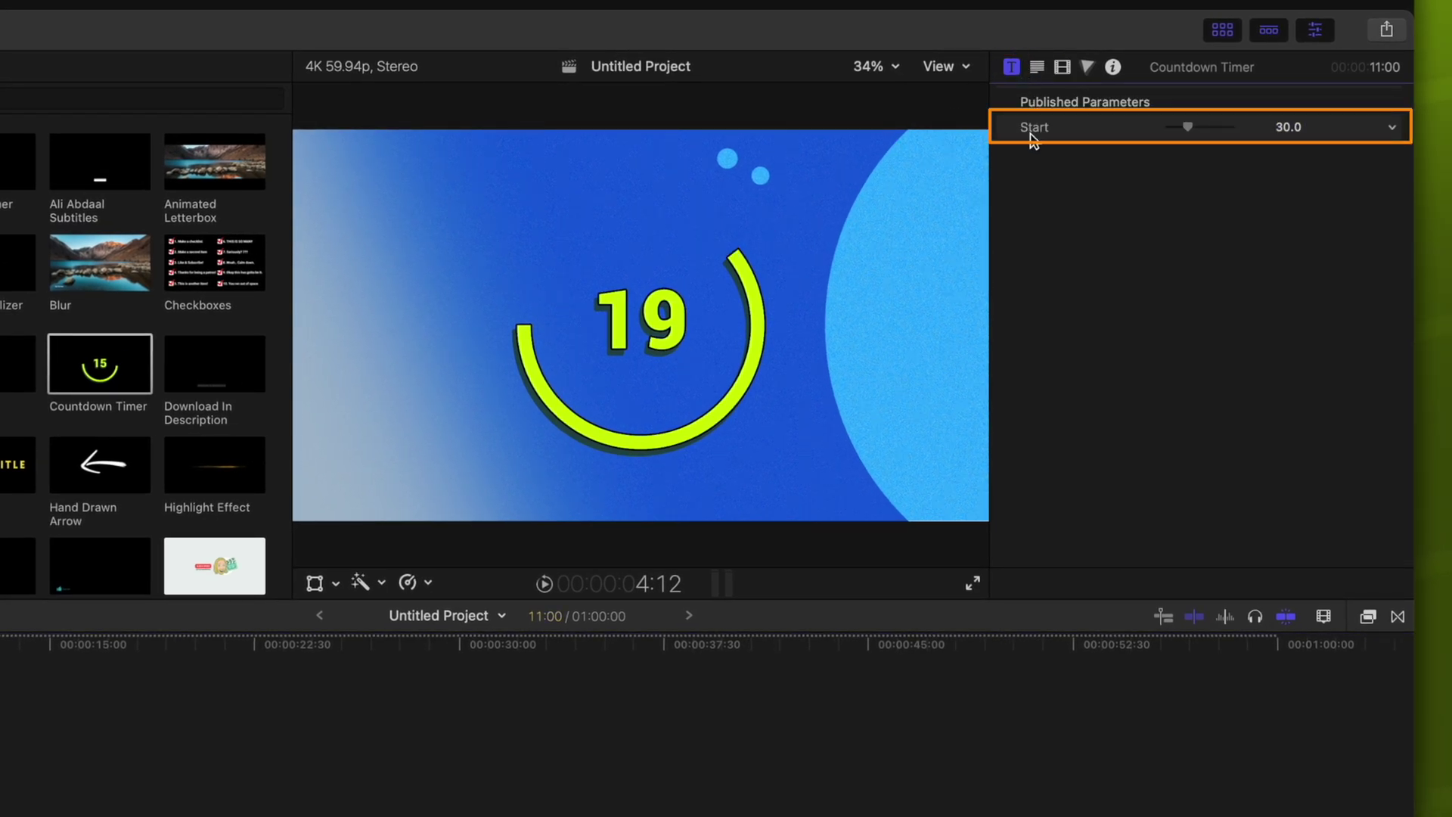
click(1285, 129)
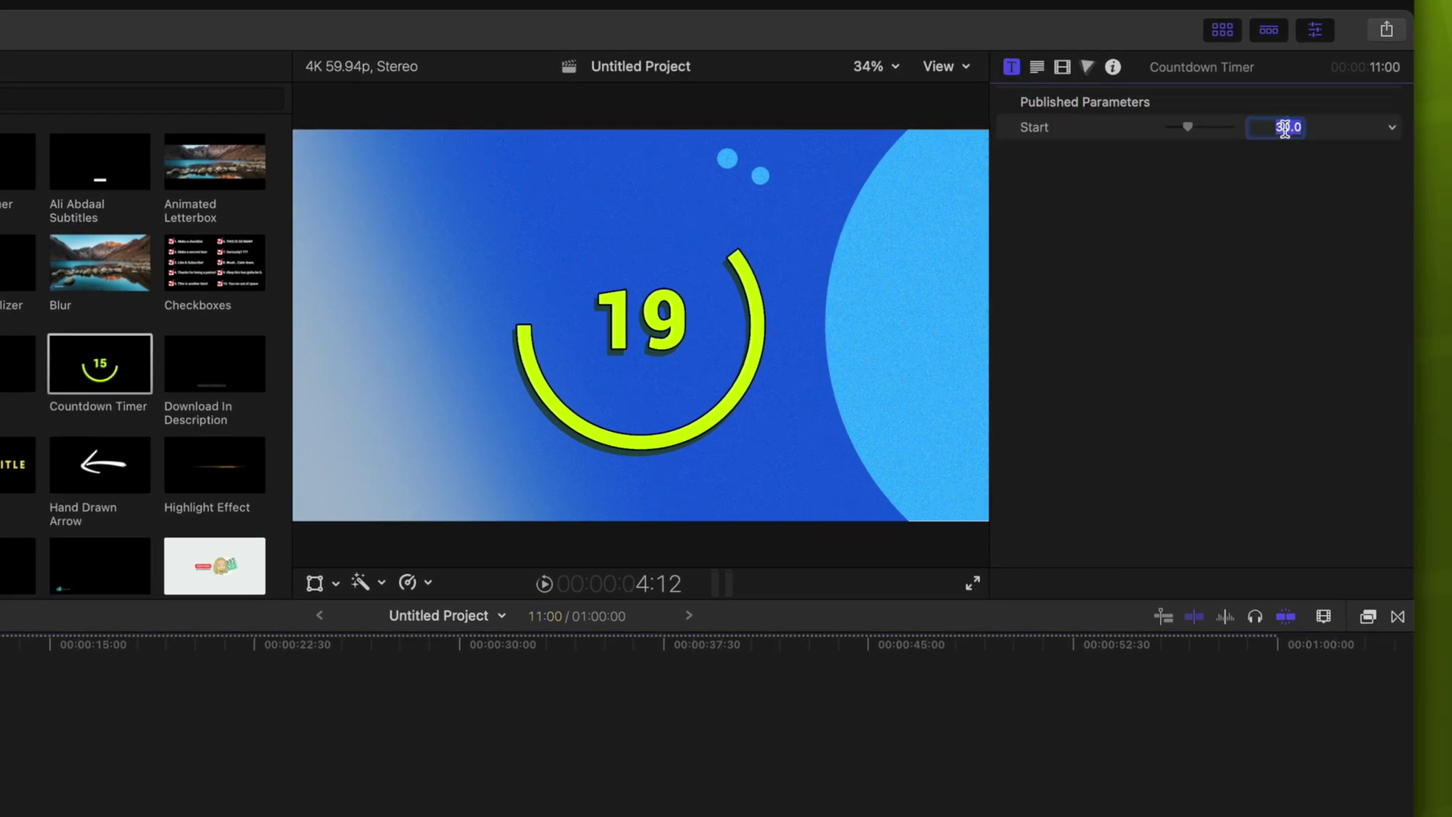
text(10)
key(Return)
key(Home)
key(space)
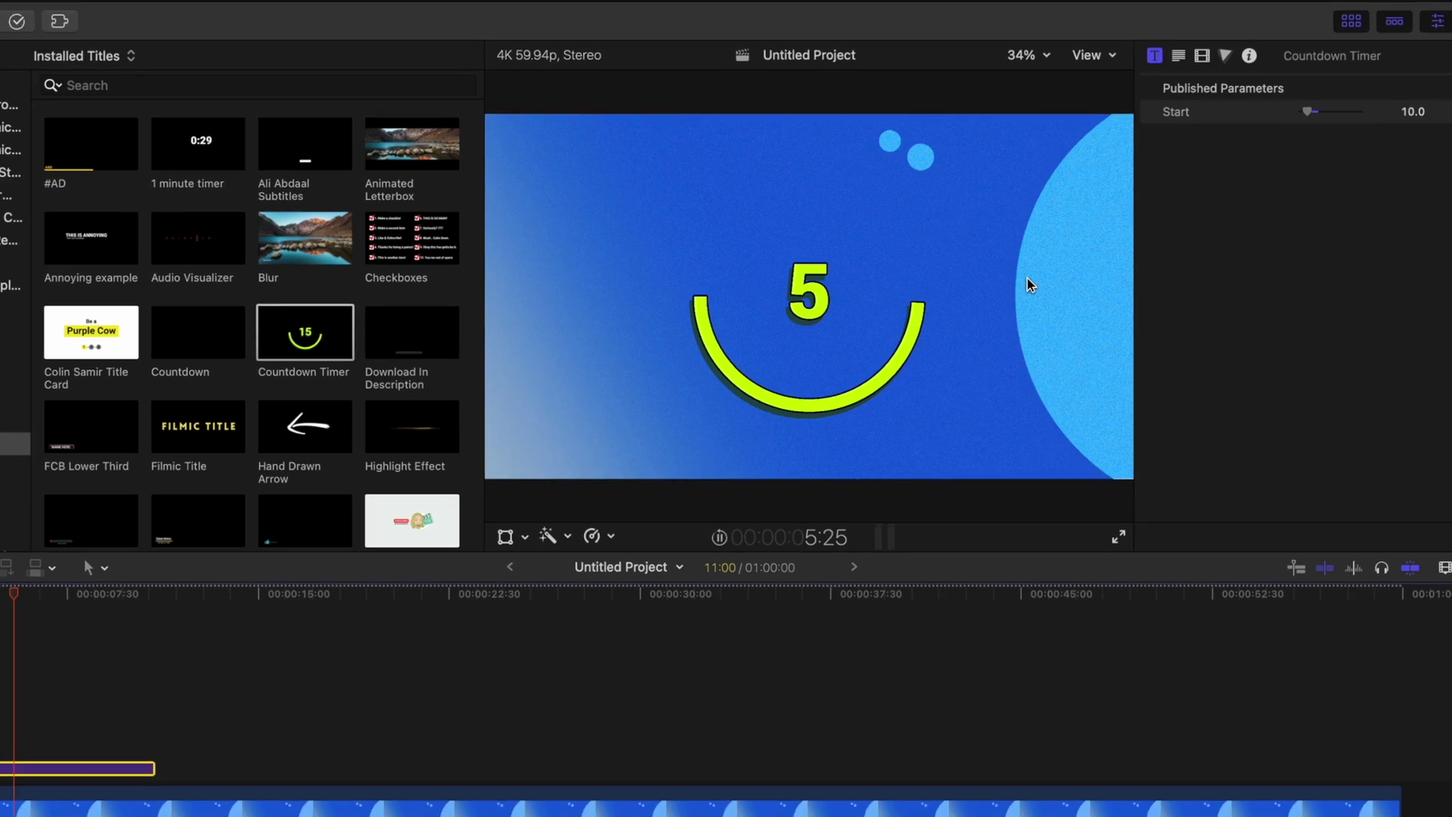
key(ctrl+d)
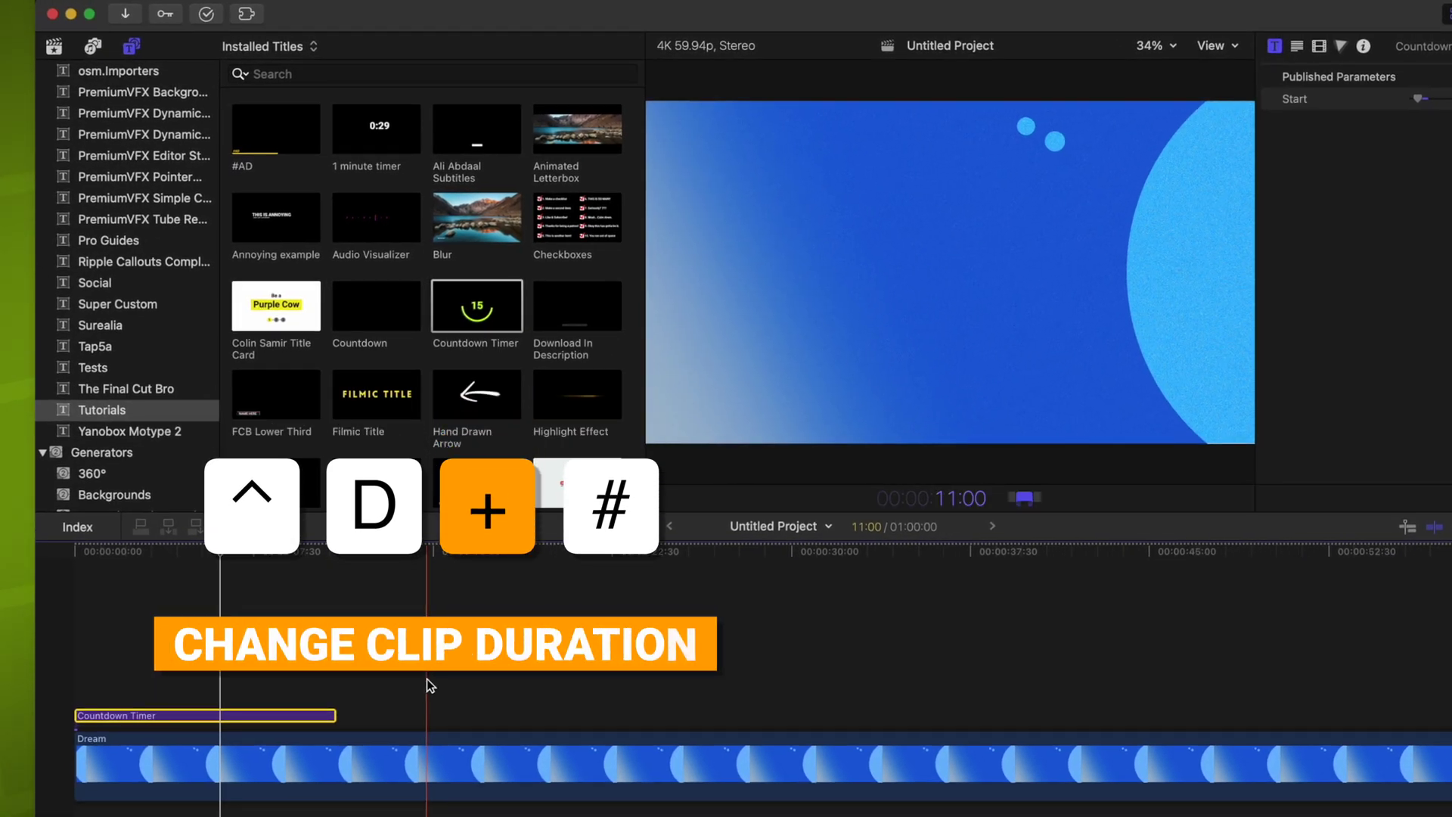
- Extend the clip duration to one minute (6000) and select the Start value for editing
text(6000)
key(Return)
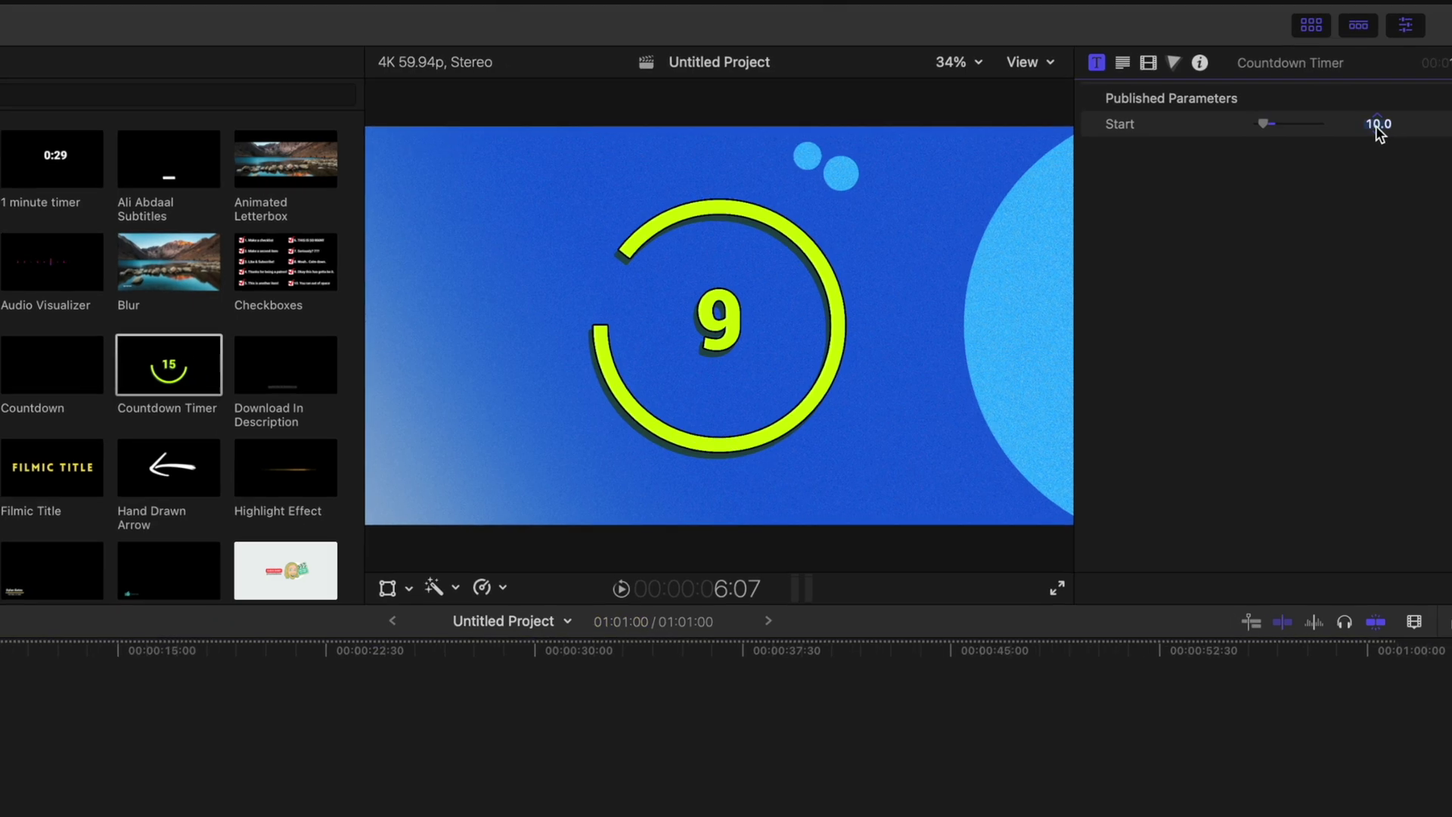
click(1451, 105)
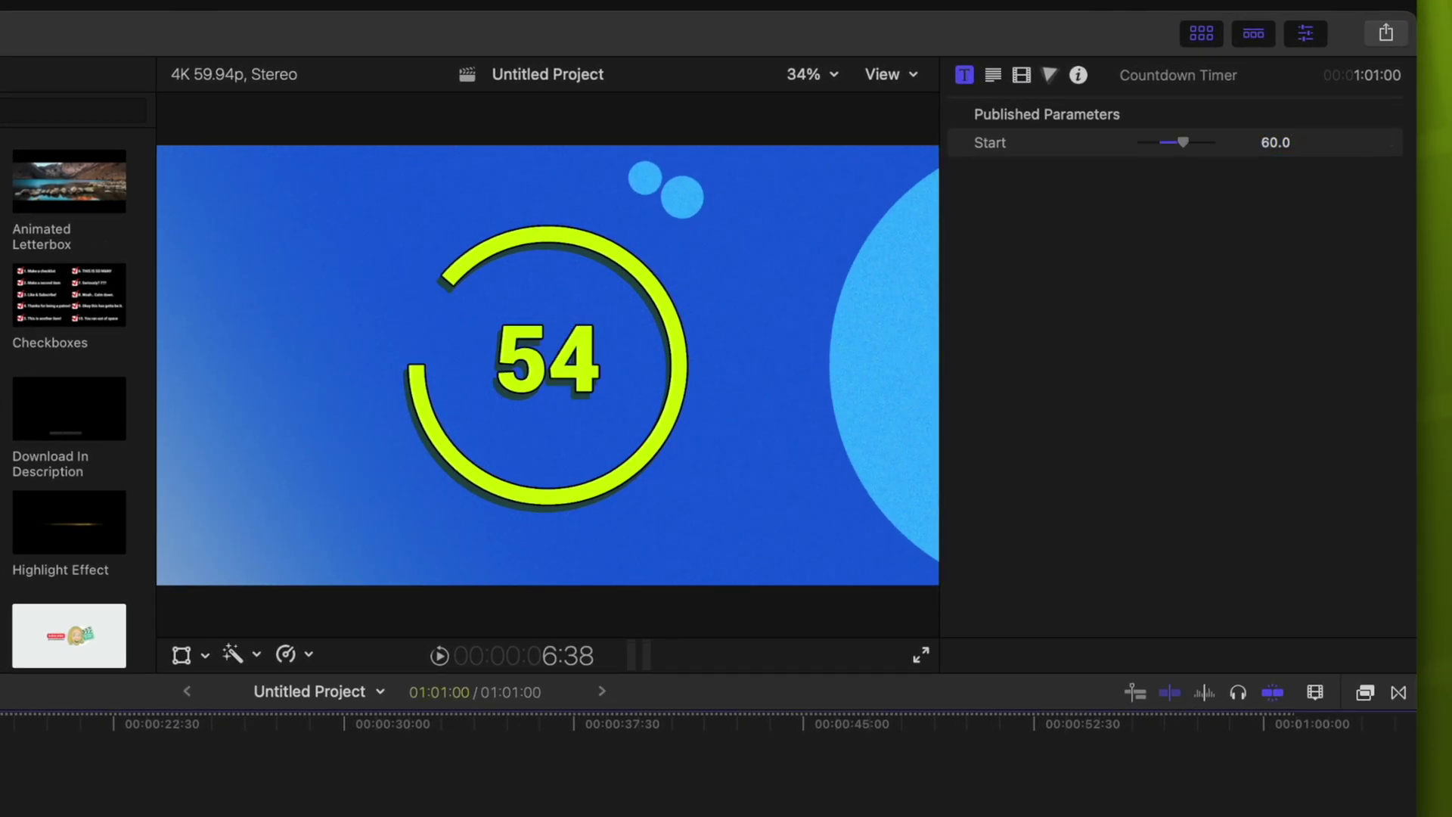